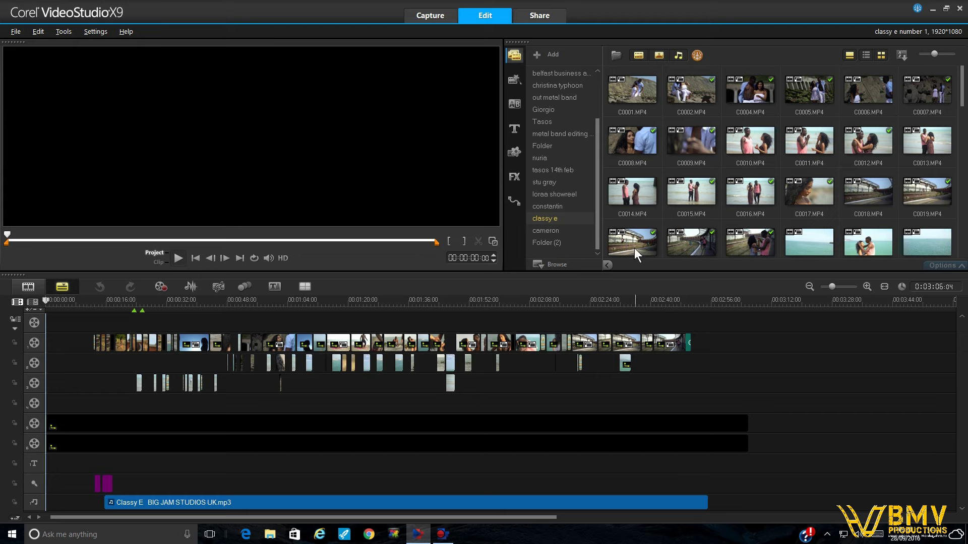
- Preview the library clips C0014, C0015, C0016, C0010, C0004, C0002, C0009 and C0008 in the classy e folder
{"action": "left_click", "coordinate": [633, 196]}
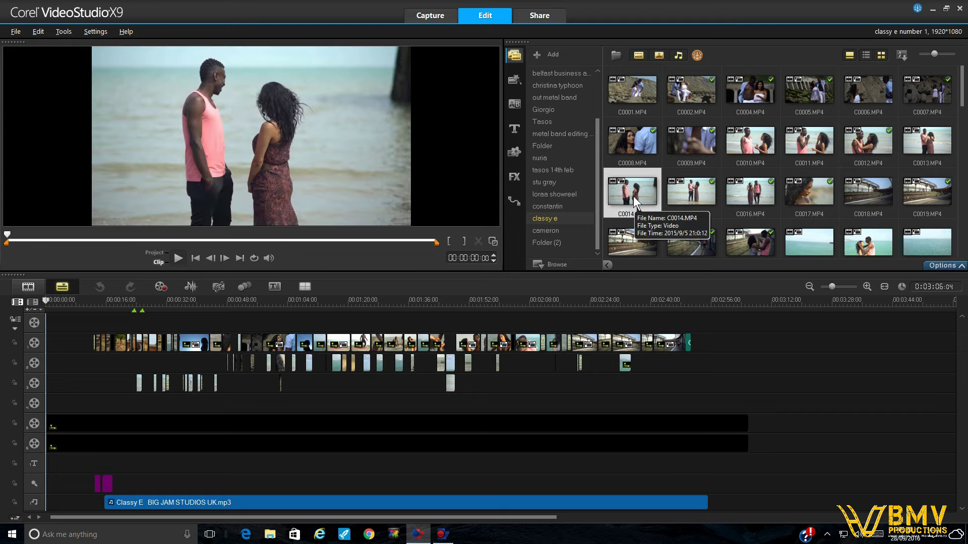
{"action": "left_click", "coordinate": [697, 196]}
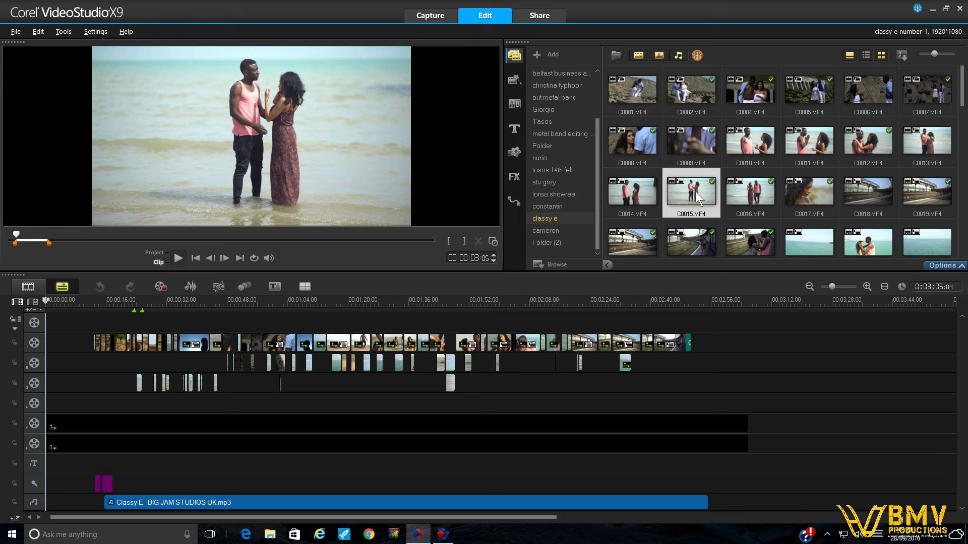
{"action": "left_click", "coordinate": [749, 194]}
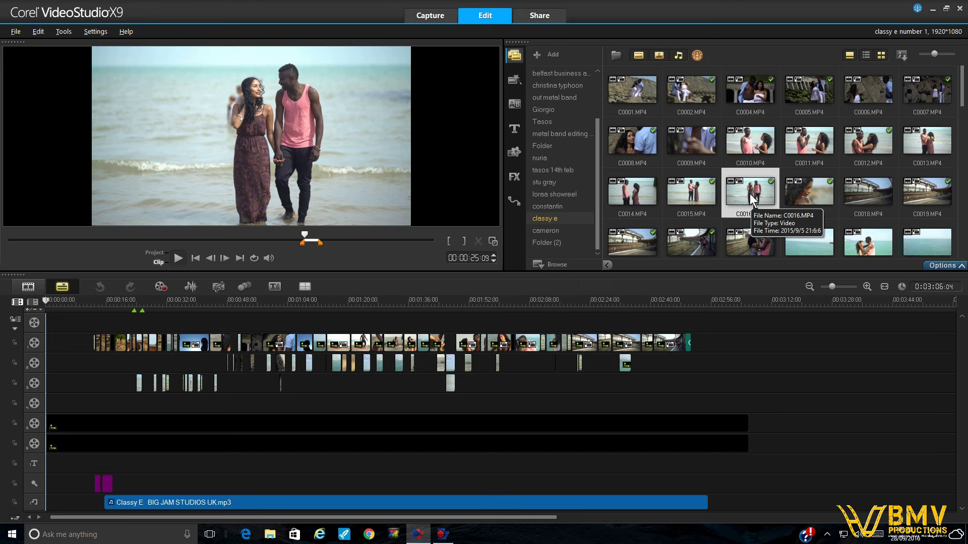
{"action": "left_click", "coordinate": [766, 146]}
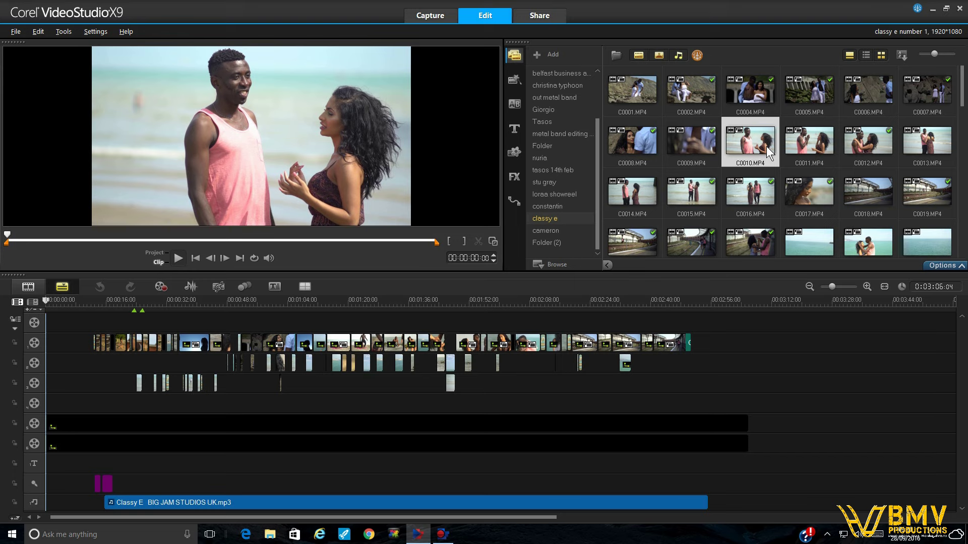
{"action": "left_click", "coordinate": [749, 85]}
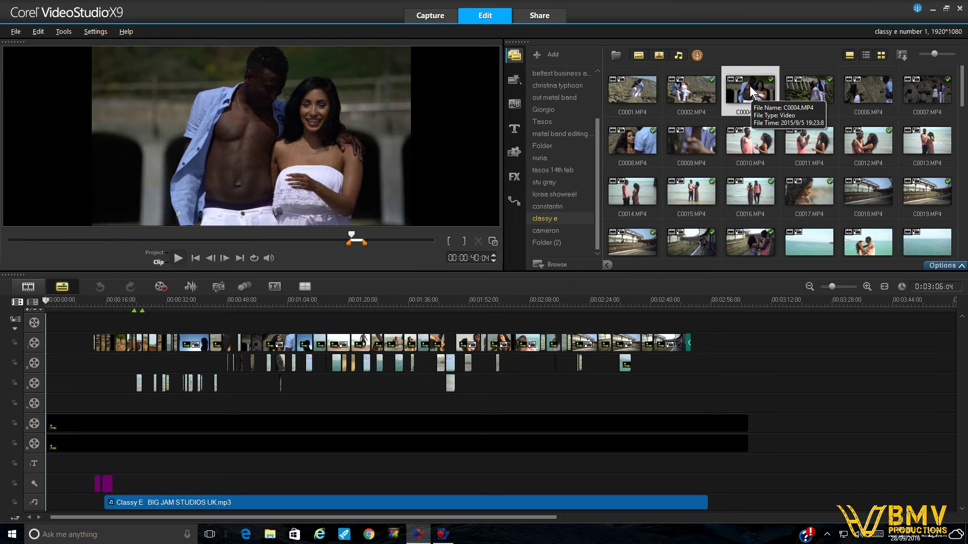
{"action": "left_click", "coordinate": [700, 92]}
{"action": "left_click", "coordinate": [693, 140]}
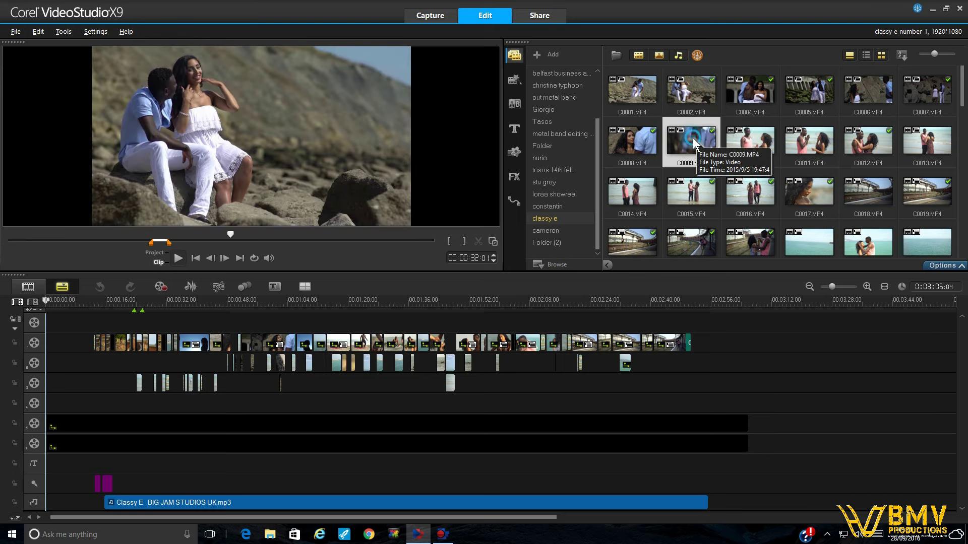
{"action": "left_click", "coordinate": [639, 143]}
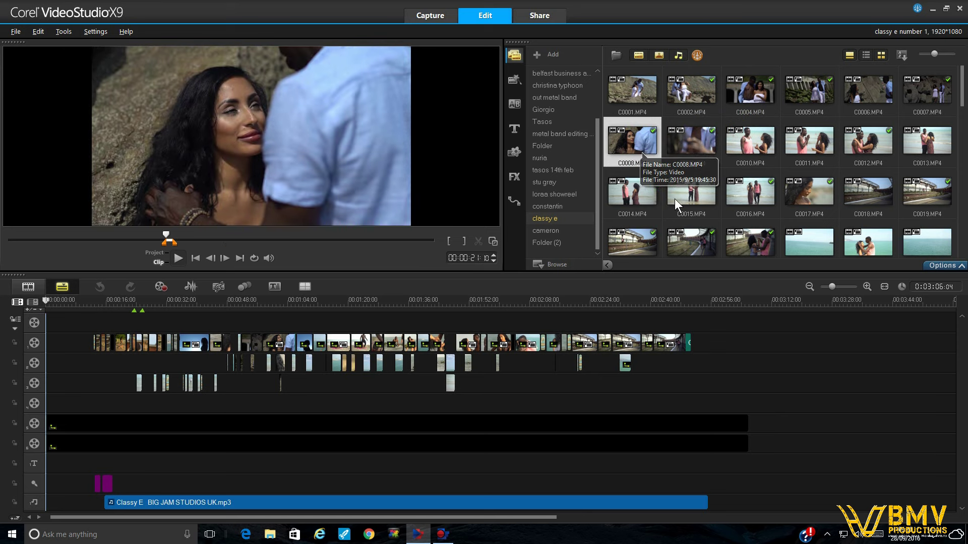
- Preview further footage in the classy e folder, including C0022, C0017, C0016, C0015, C0028, C0029 and C0030
{"action": "left_click", "coordinate": [751, 247]}
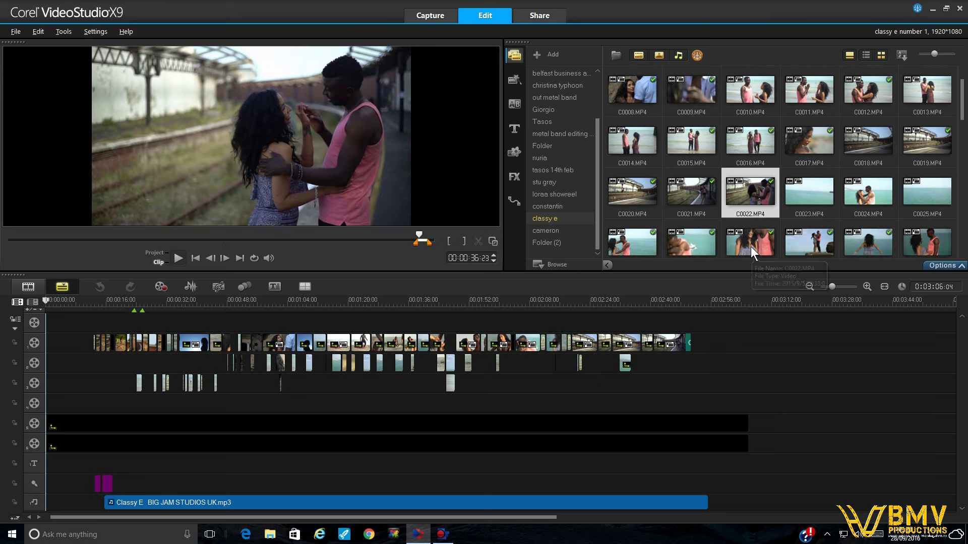
{"action": "left_click", "coordinate": [852, 194]}
{"action": "left_click", "coordinate": [805, 141]}
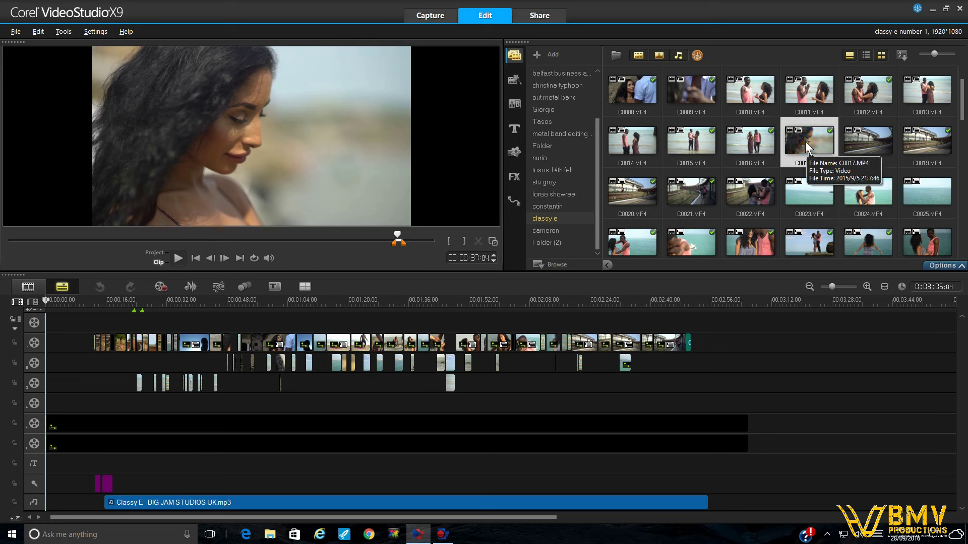
{"action": "left_click", "coordinate": [756, 145]}
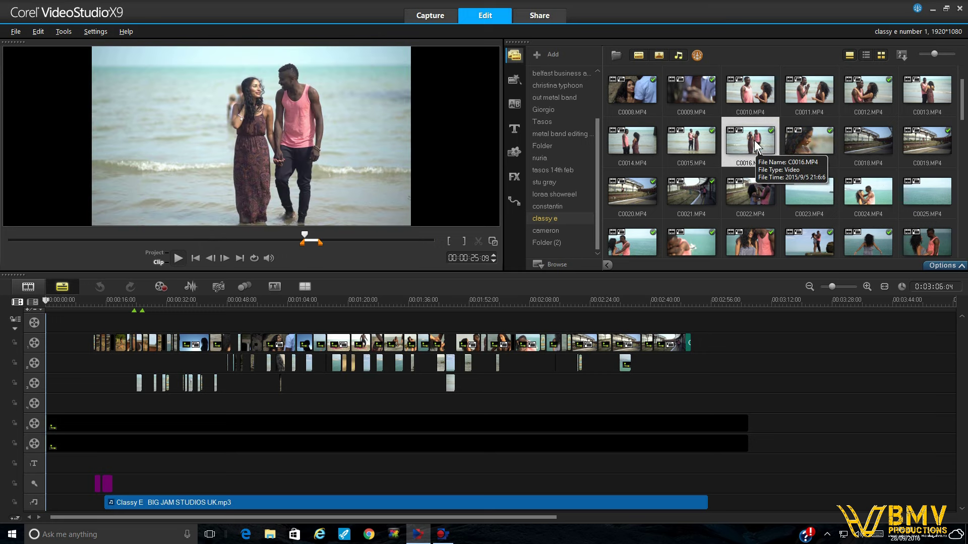
{"action": "left_click", "coordinate": [697, 144]}
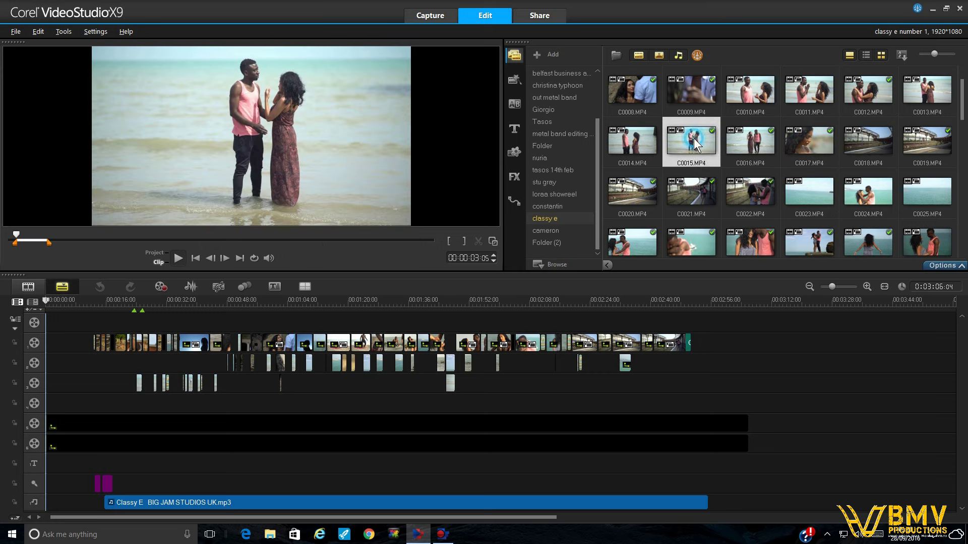
{"action": "left_click", "coordinate": [764, 249]}
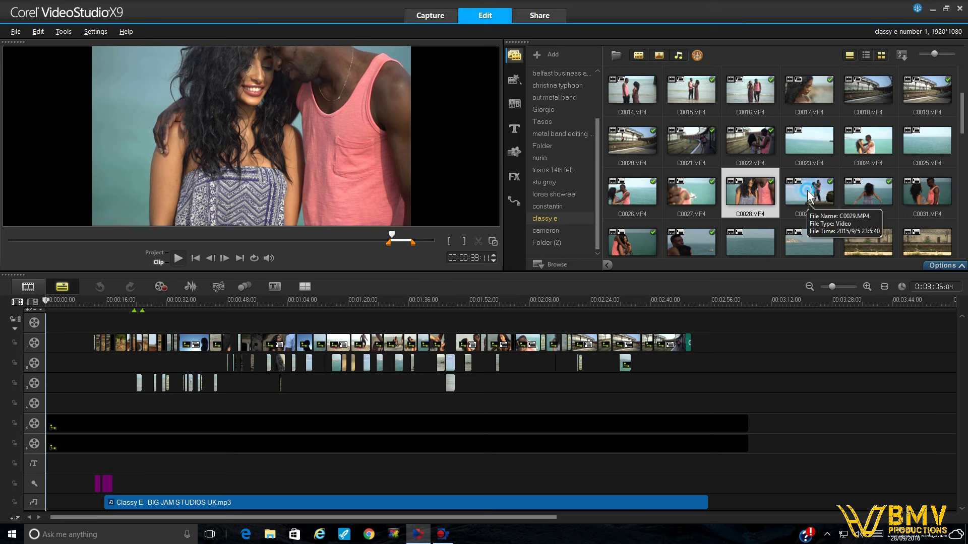
{"action": "left_click", "coordinate": [808, 194]}
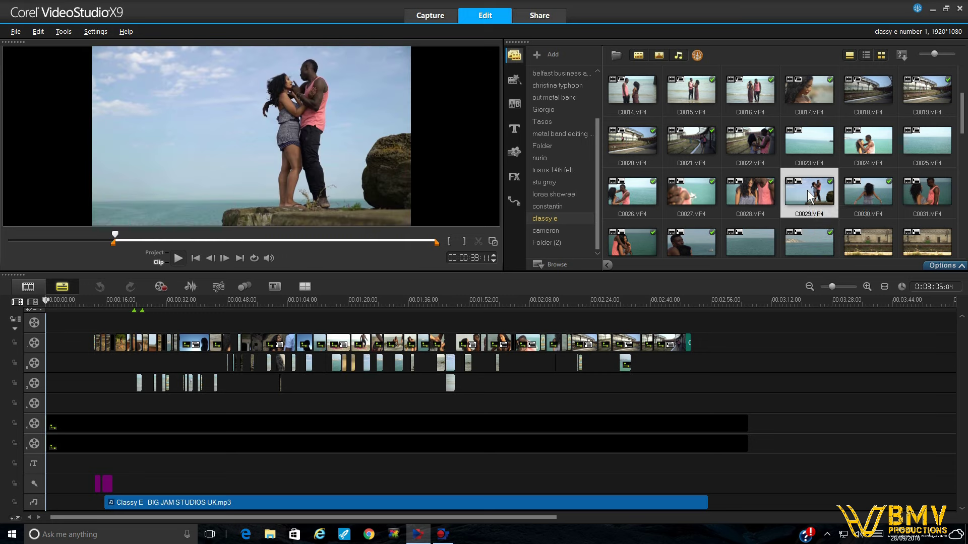
{"action": "left_click", "coordinate": [865, 190]}
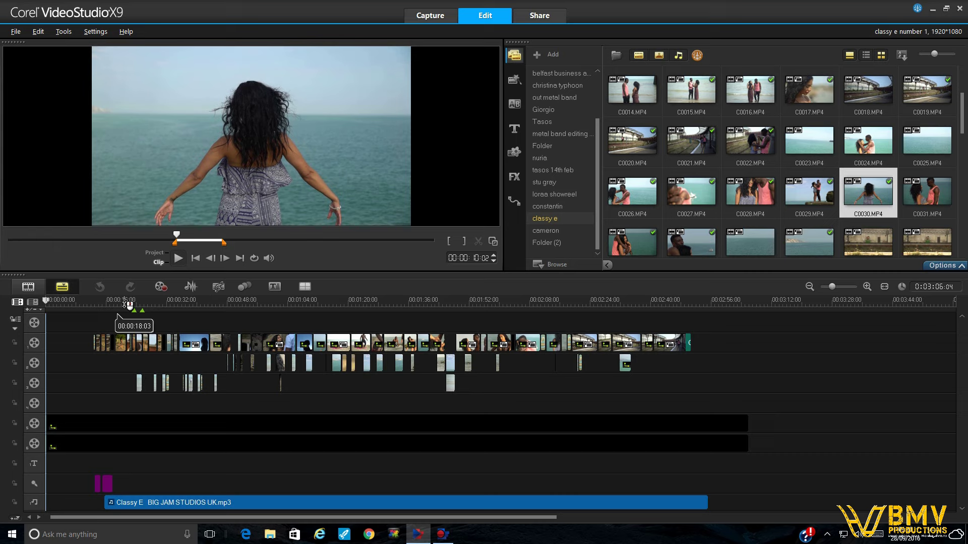
- Scrub through the project timeline to review the letterboxed music video edit, finishing at about 1 minute 7 seconds
{"action": "left_click_drag", "start_coordinate": [112, 304], "coordinate": [382, 372]}
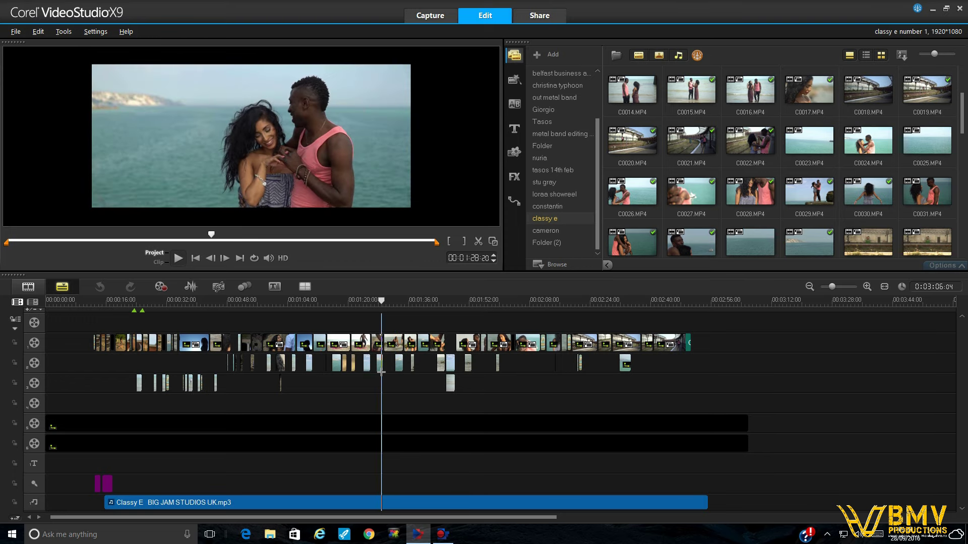
{"action": "left_click_drag", "start_coordinate": [381, 372], "coordinate": [391, 347]}
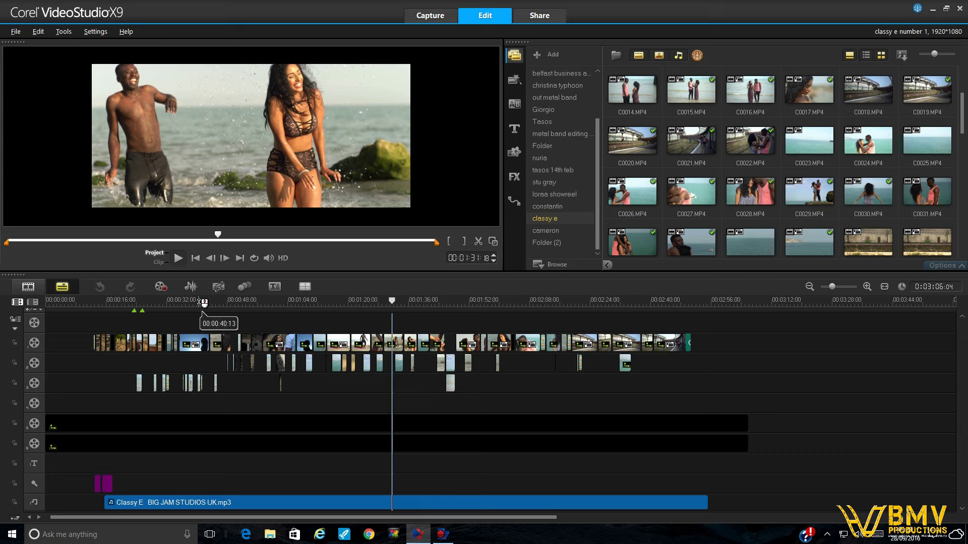
{"action": "left_click_drag", "start_coordinate": [200, 303], "coordinate": [224, 304]}
{"action": "left_click_drag", "start_coordinate": [233, 304], "coordinate": [302, 325]}
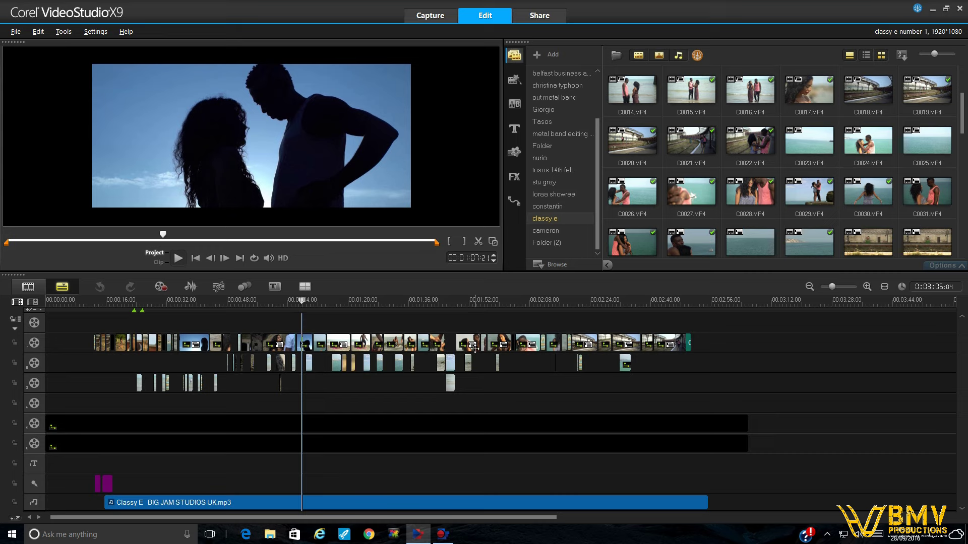
- At 00:00:25:08, apply Color Correction to the first clip on Overlay Track #3, trying gamma -9 and settling on -3
{"action": "left_click", "coordinate": [101, 302]}
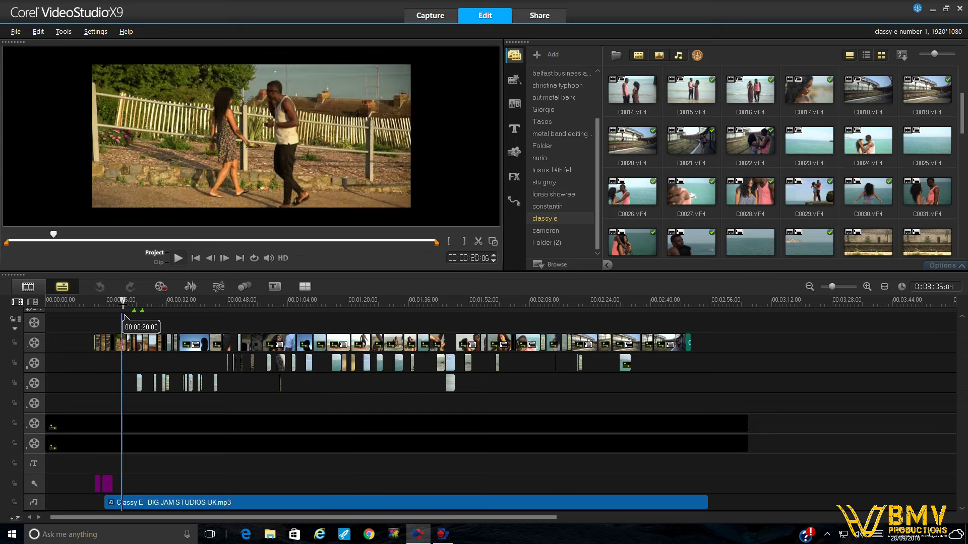
{"action": "left_click_drag", "start_coordinate": [100, 302], "coordinate": [141, 326]}
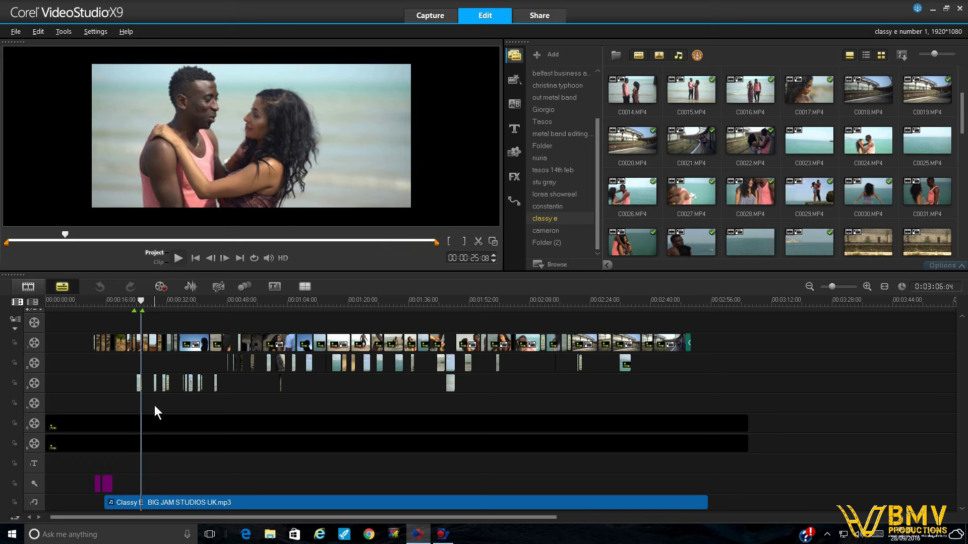
{"action": "left_click", "coordinate": [138, 384]}
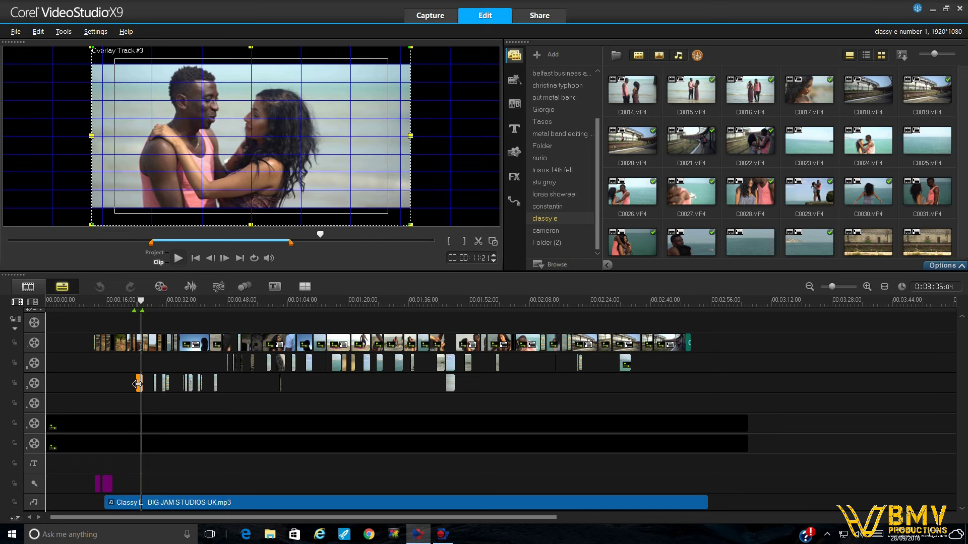
{"action": "left_click", "coordinate": [932, 265]}
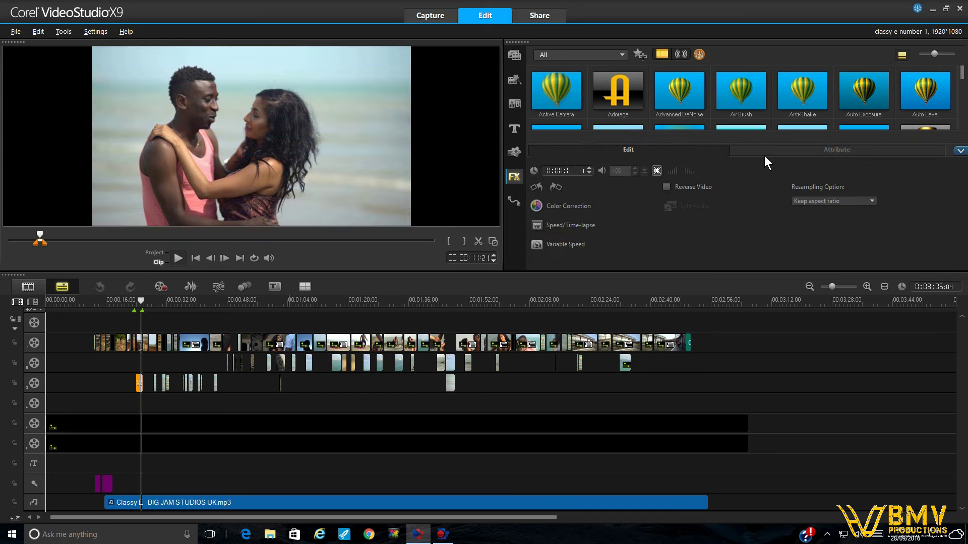
{"action": "left_click", "coordinate": [801, 149]}
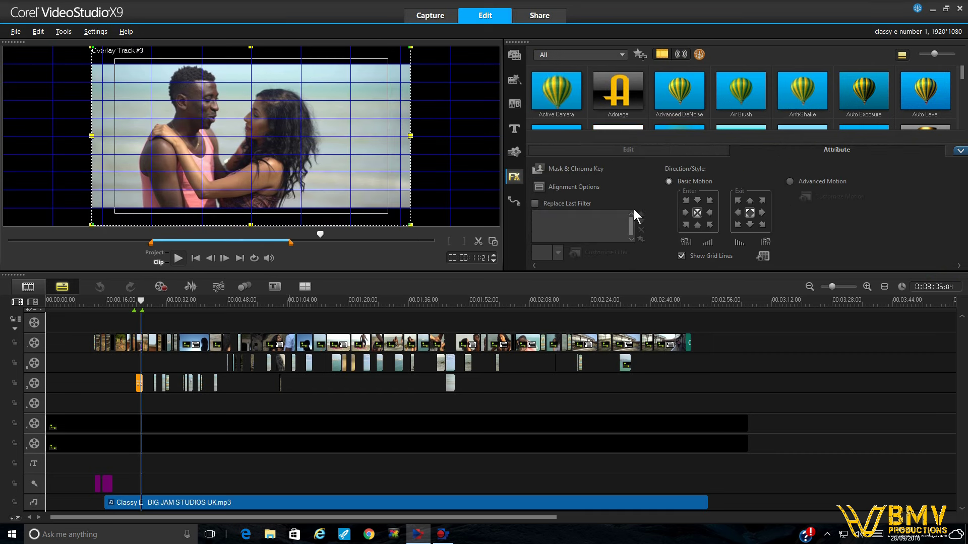
{"action": "left_click", "coordinate": [616, 147]}
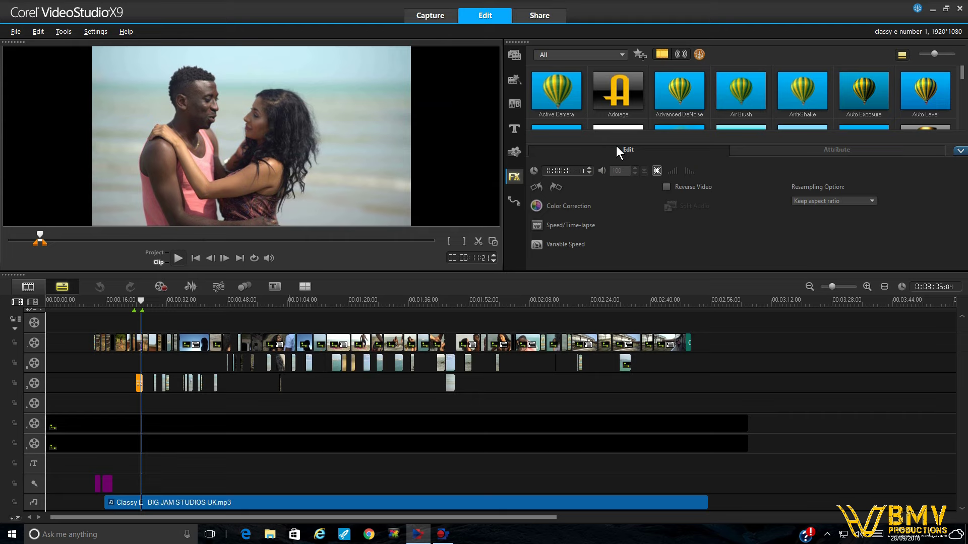
{"action": "left_click", "coordinate": [582, 206]}
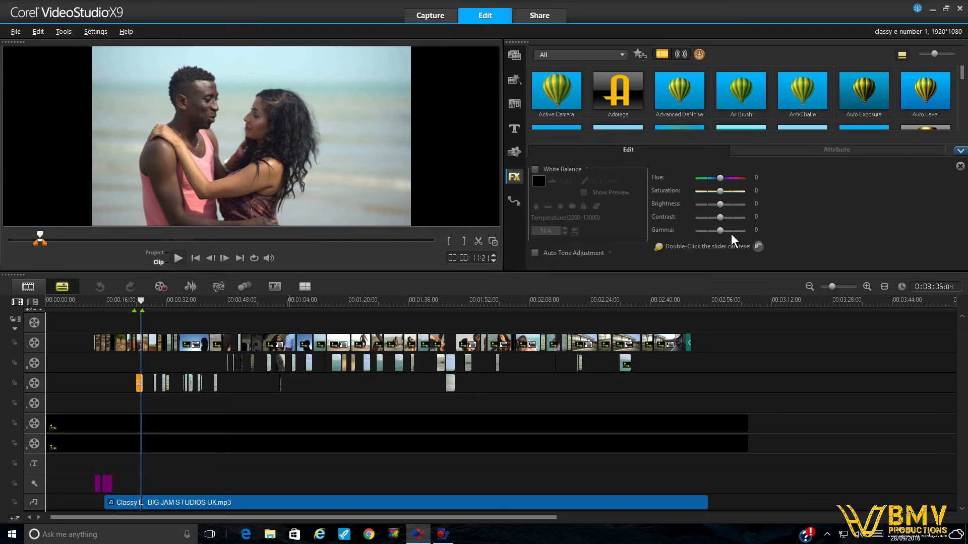
{"action": "left_click_drag", "start_coordinate": [721, 231], "coordinate": [718, 230]}
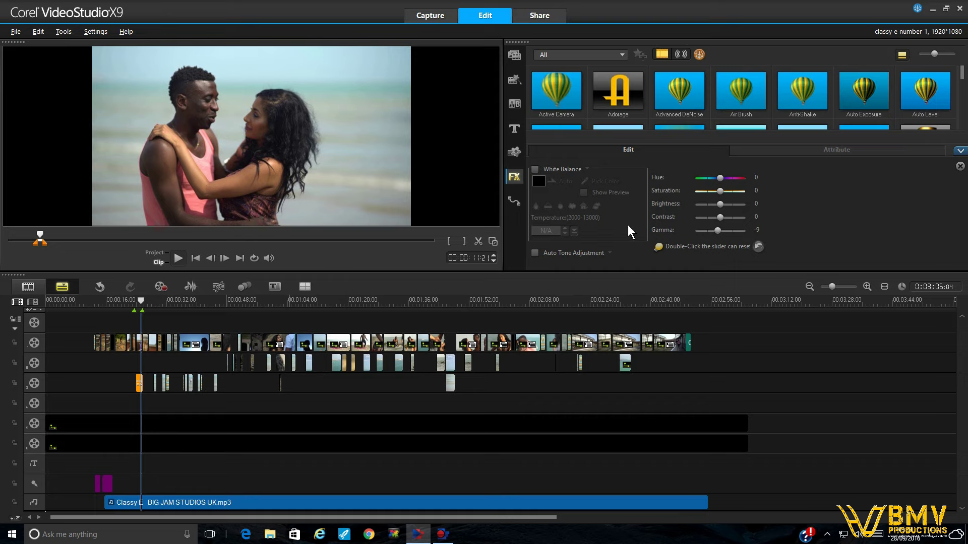
{"action": "mouse_move", "coordinate": [717, 233]}
{"action": "left_mouse_down"}
{"action": "mouse_move", "coordinate": [729, 233]}
{"action": "mouse_move", "coordinate": [722, 235]}
{"action": "left_mouse_up"}
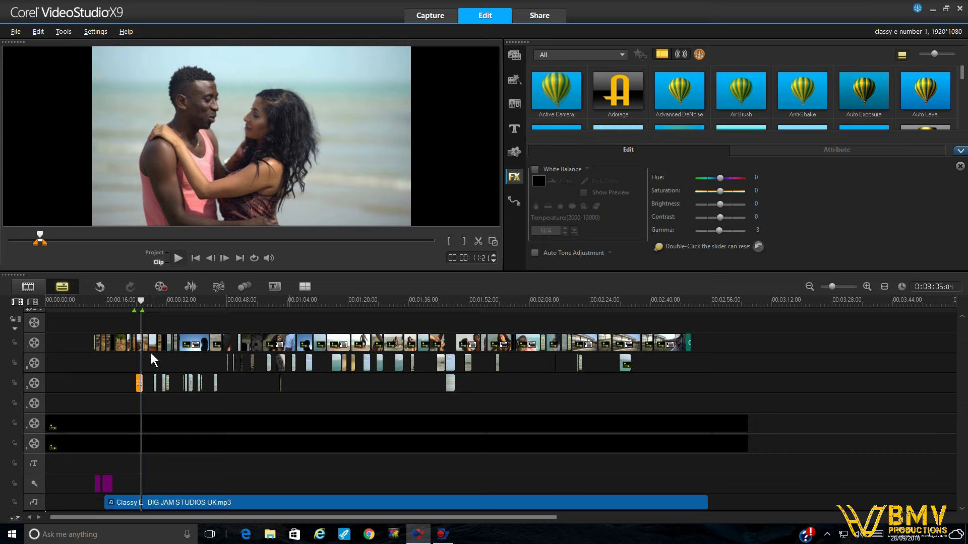
- Review the first Overlay Track #3 clip from 00:00:24:00 and set its Color Correction gamma to -7
{"action": "left_click", "coordinate": [137, 301]}
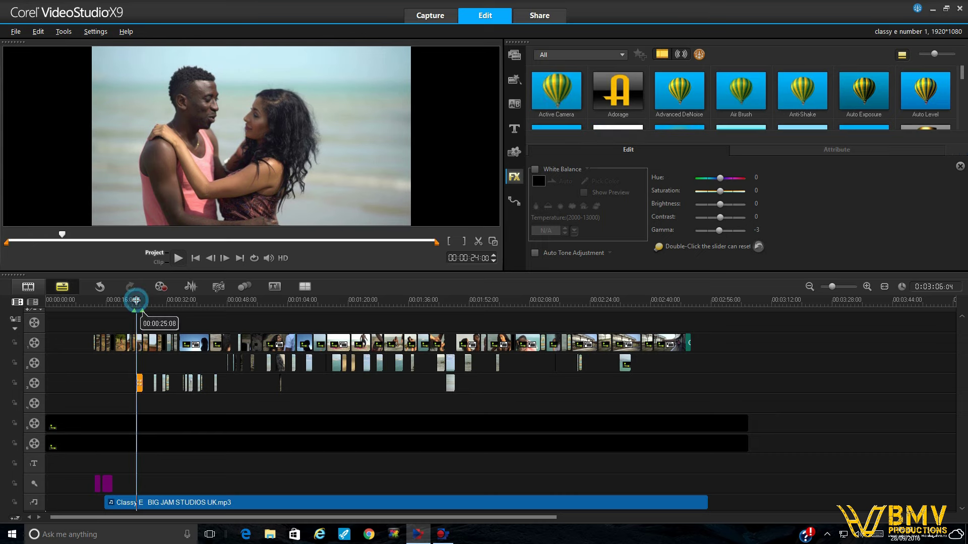
{"action": "left_click_drag", "start_coordinate": [136, 301], "coordinate": [141, 305]}
{"action": "left_click", "coordinate": [139, 382]}
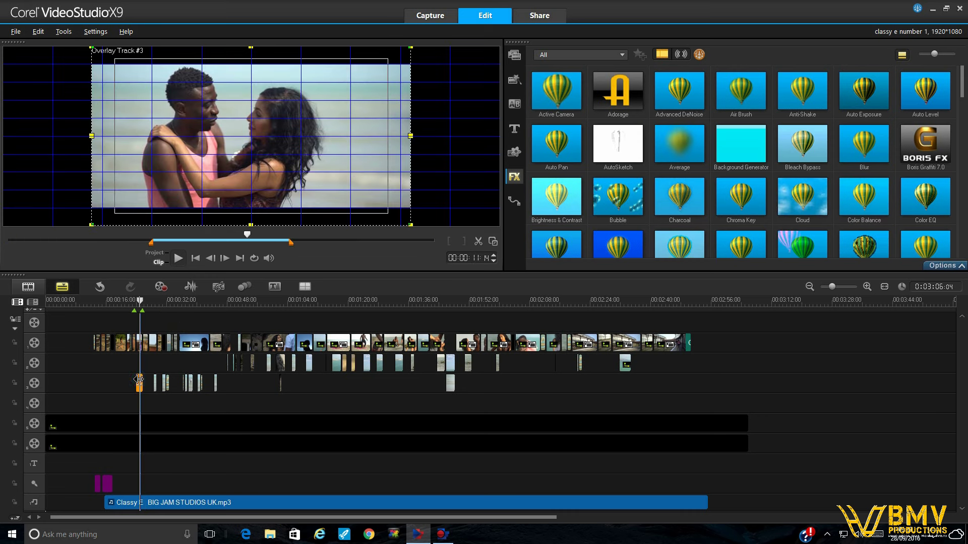
{"action": "left_click", "coordinate": [943, 265]}
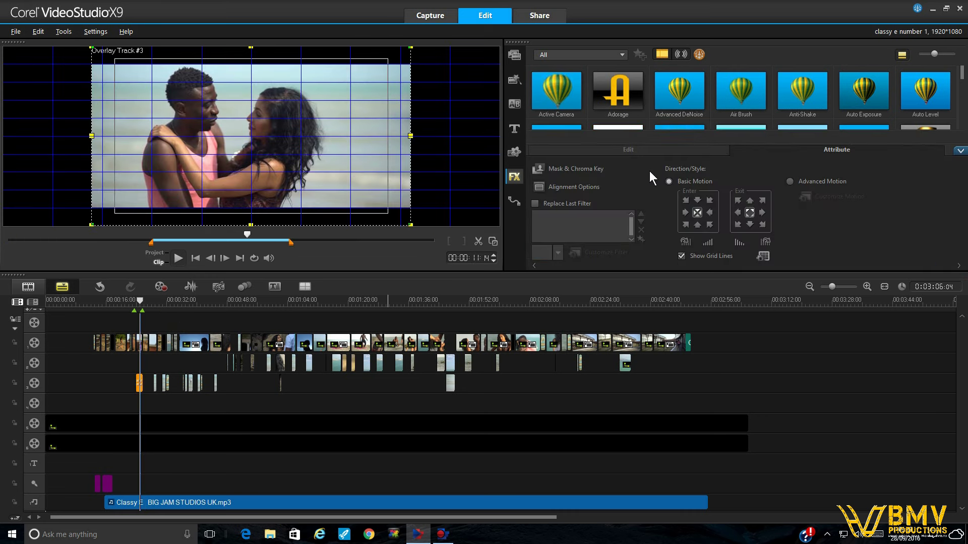
{"action": "left_click", "coordinate": [595, 149]}
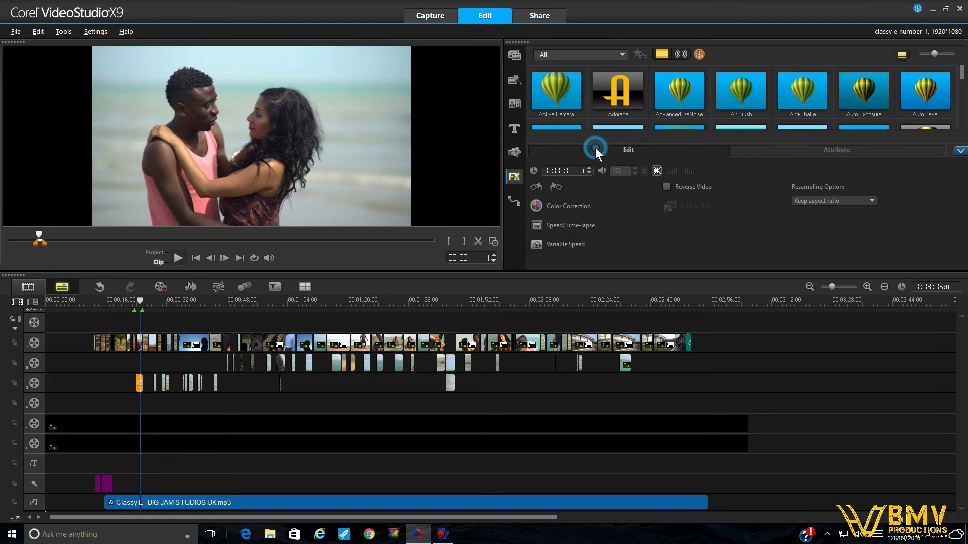
{"action": "left_click", "coordinate": [579, 207]}
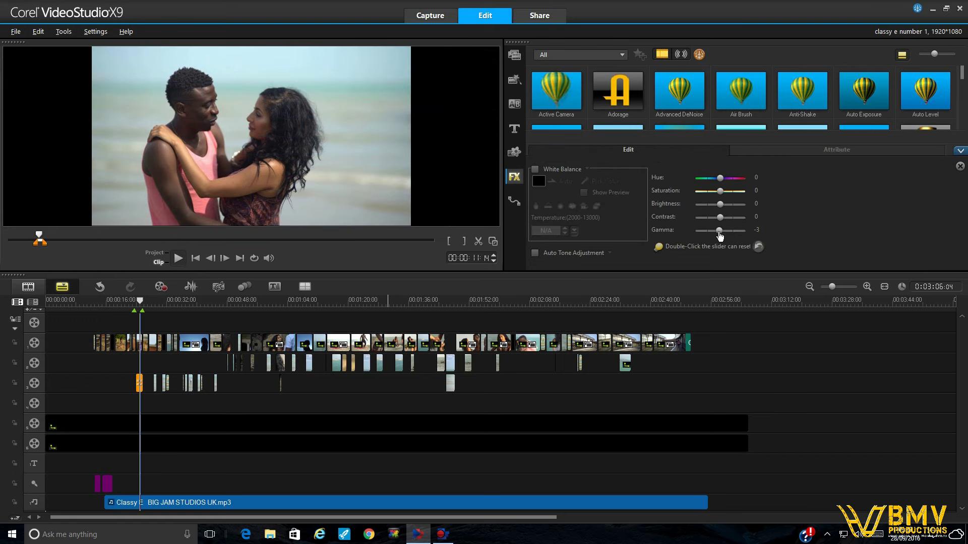
{"action": "left_click_drag", "start_coordinate": [718, 234], "coordinate": [719, 234]}
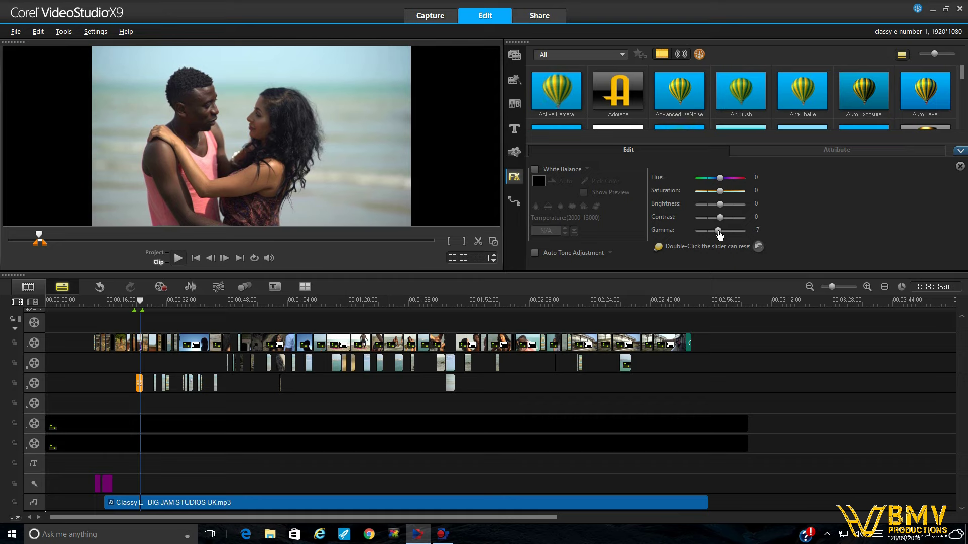
- Check the corrected first clip on Overlay Track #3 against its neighbour and copy the first clip's attributes
{"action": "left_click", "coordinate": [144, 301]}
{"action": "left_click", "coordinate": [134, 381]}
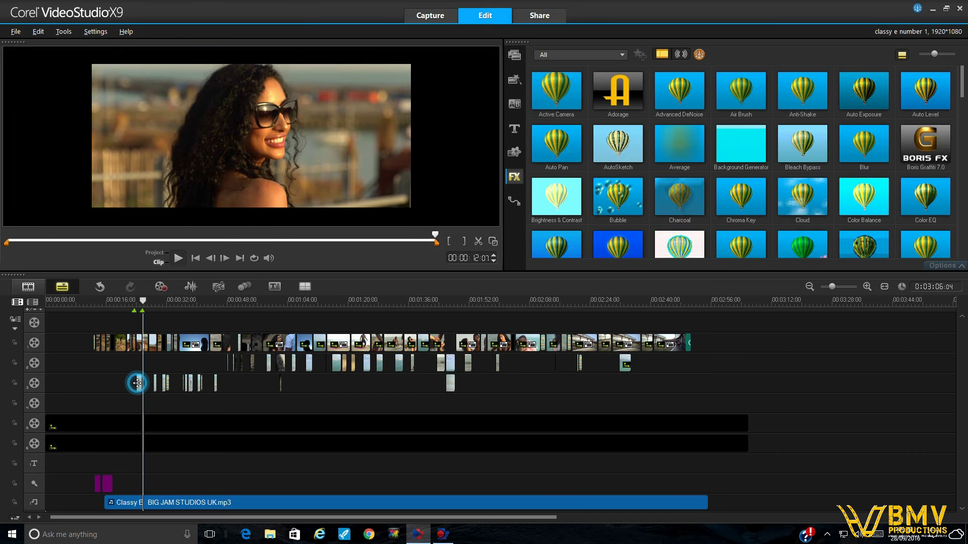
{"action": "left_click", "coordinate": [154, 383]}
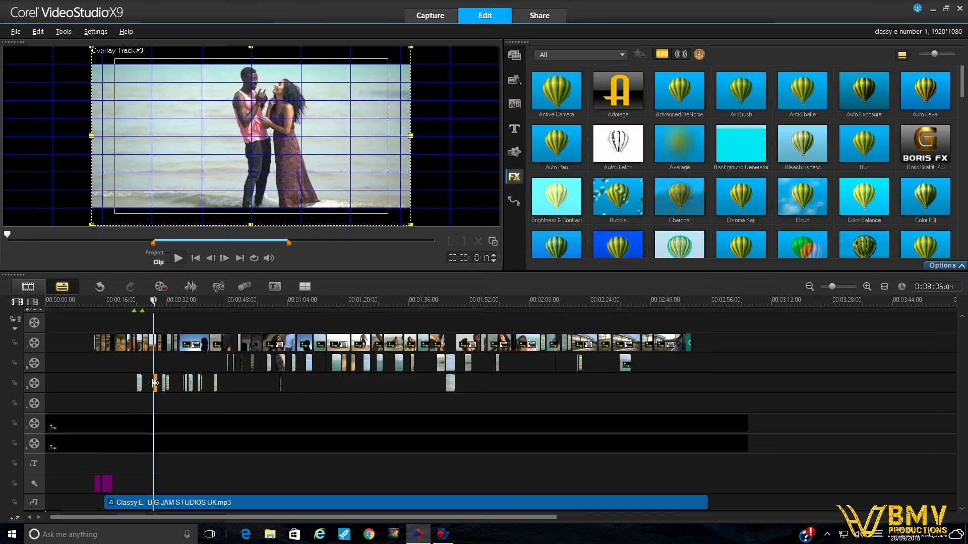
{"action": "left_click", "coordinate": [139, 383]}
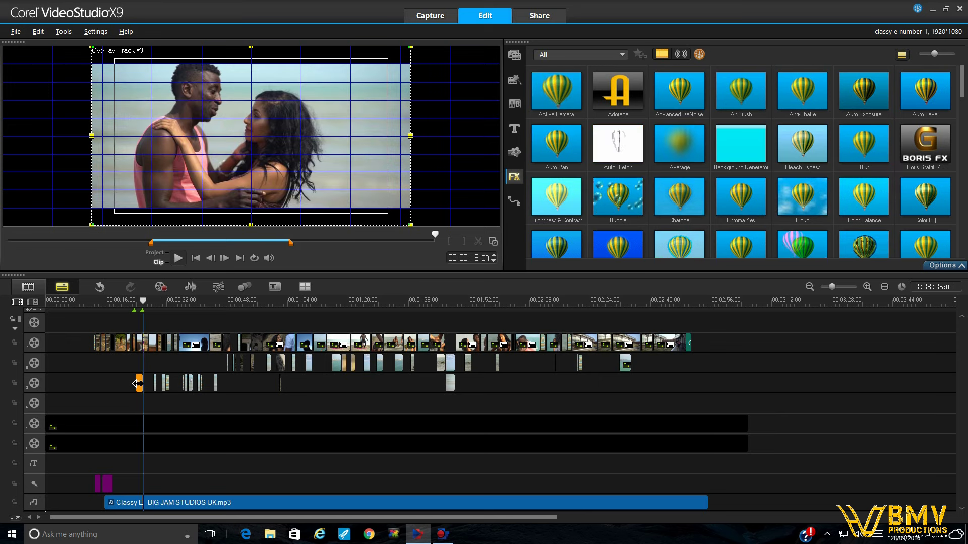
{"action": "right_click", "coordinate": [140, 383]}
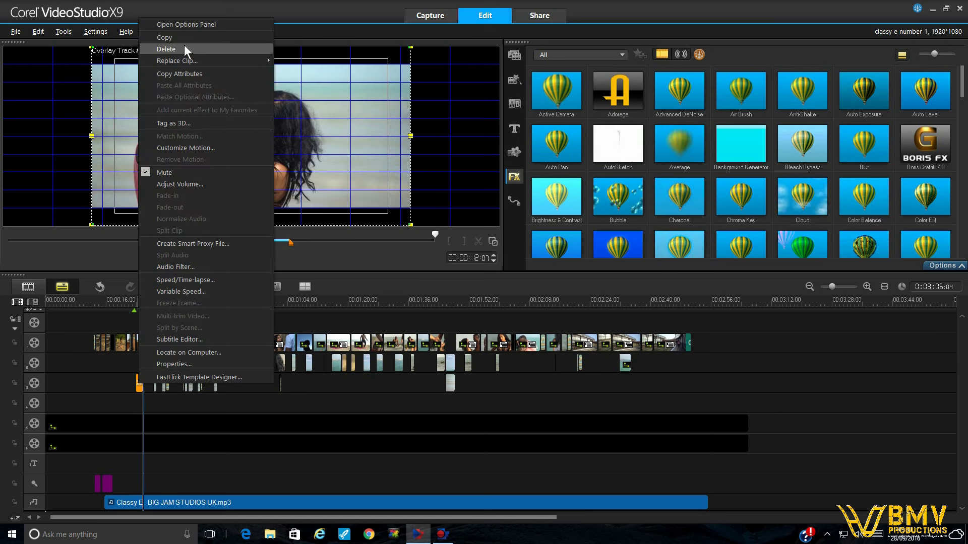
{"action": "left_click", "coordinate": [185, 75]}
- Paste all copied attributes onto the second and third clips of Overlay Track #3
{"action": "left_click", "coordinate": [153, 383]}
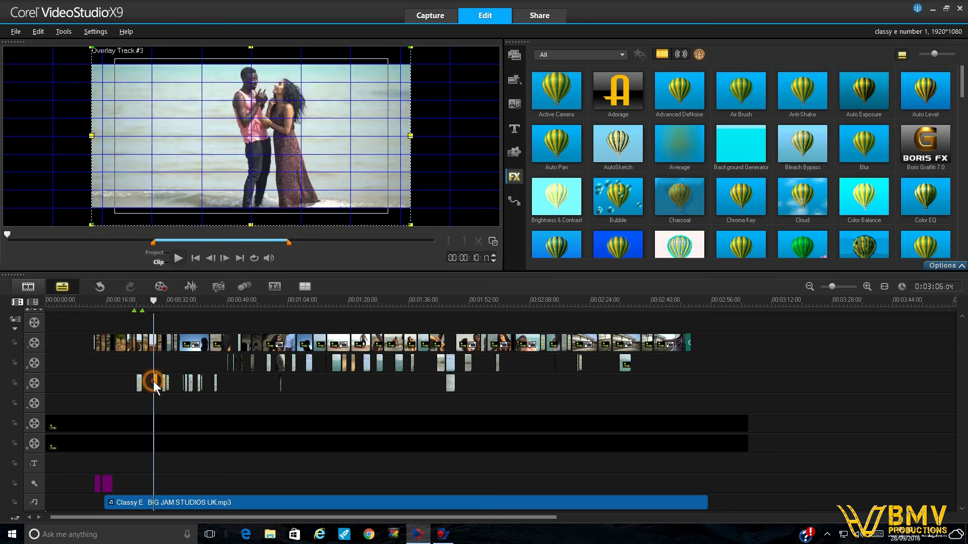
{"action": "right_click", "coordinate": [153, 381]}
{"action": "left_click", "coordinate": [210, 83]}
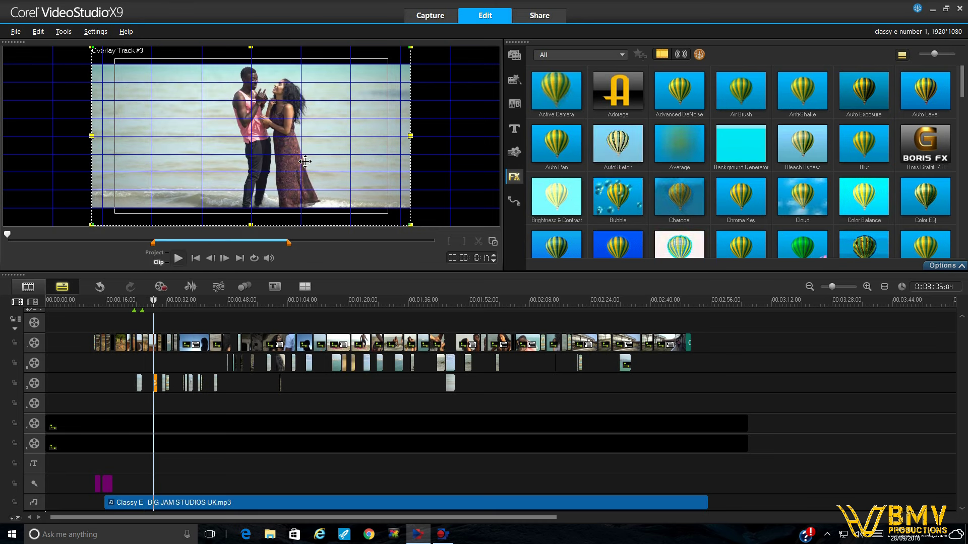
{"action": "left_click", "coordinate": [162, 378]}
{"action": "right_click", "coordinate": [162, 378]}
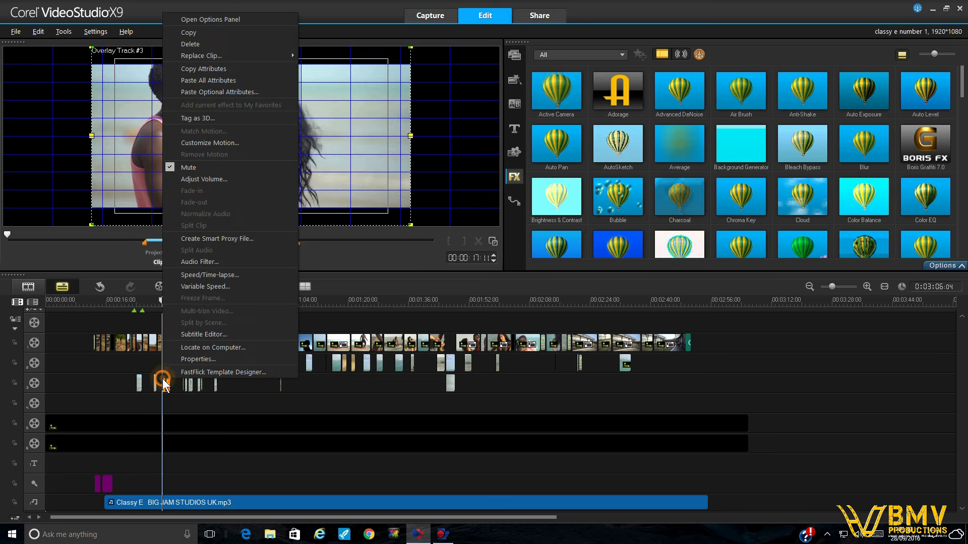
{"action": "left_click", "coordinate": [228, 77]}
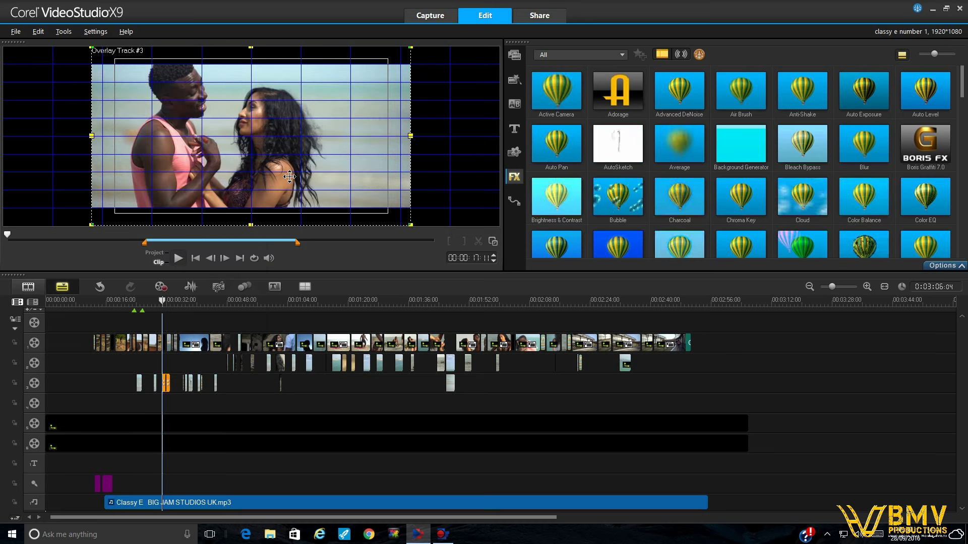
- Paste all copied attributes onto the Overlay Track #3 clips starting at about 00:00:36, 00:00:38 and 00:00:40
{"action": "left_click", "coordinate": [187, 384]}
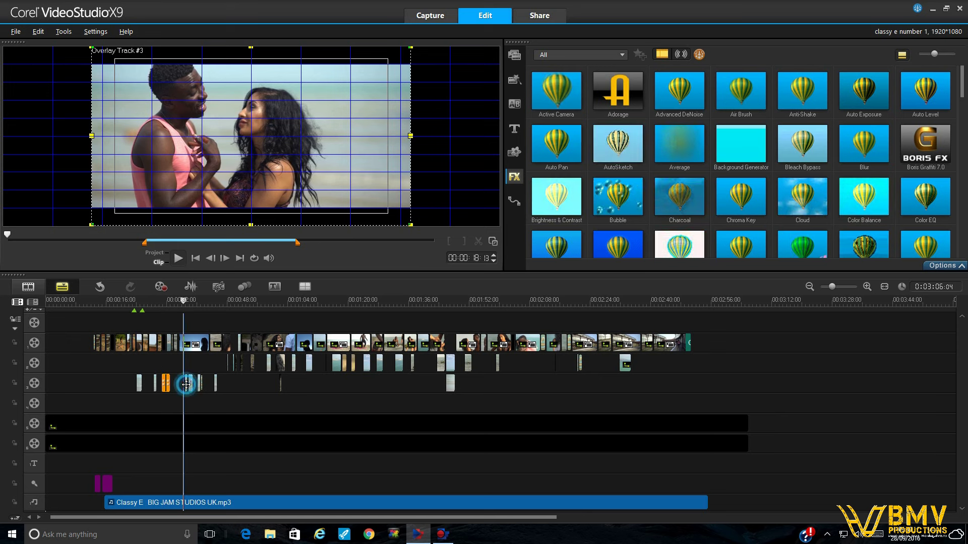
{"action": "right_click", "coordinate": [188, 389]}
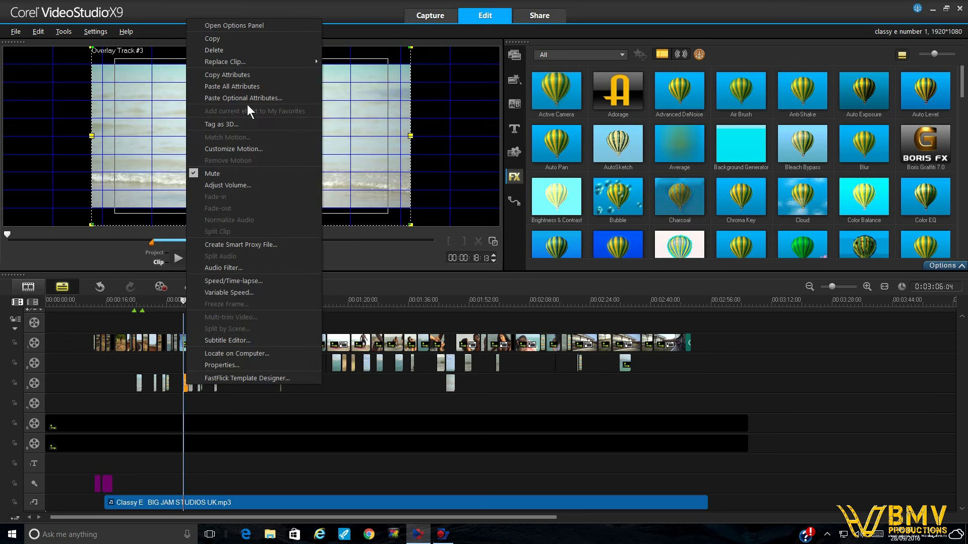
{"action": "left_click", "coordinate": [247, 86]}
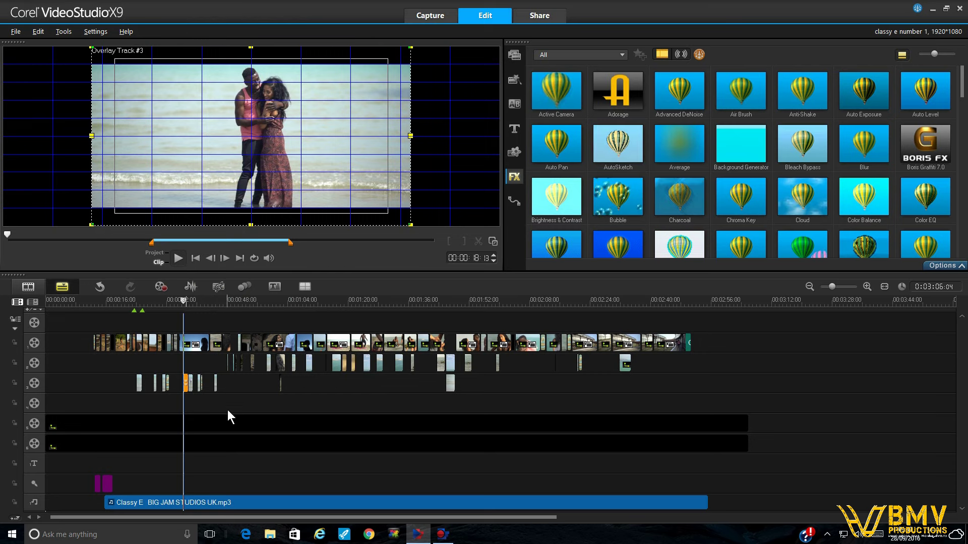
{"action": "left_click", "coordinate": [188, 382]}
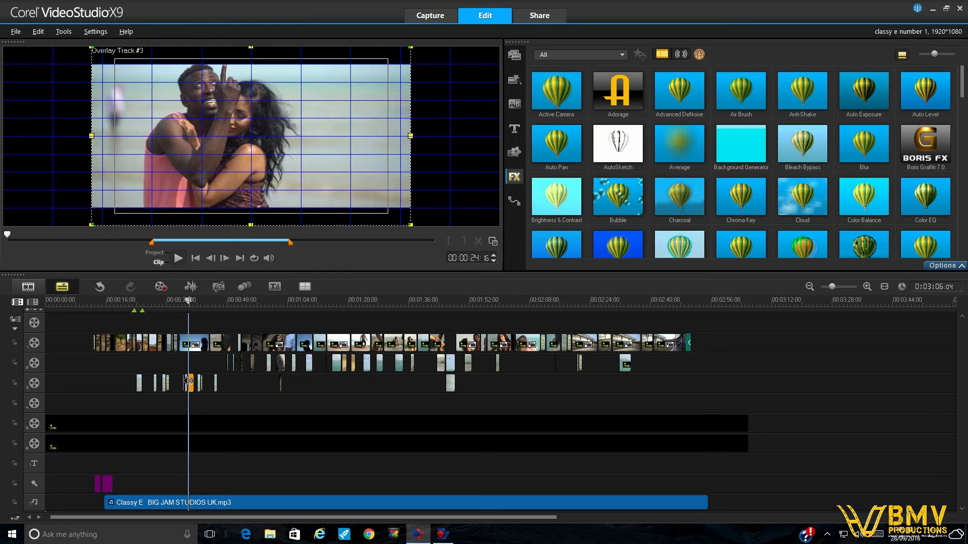
{"action": "right_click", "coordinate": [189, 381]}
{"action": "left_click", "coordinate": [262, 83]}
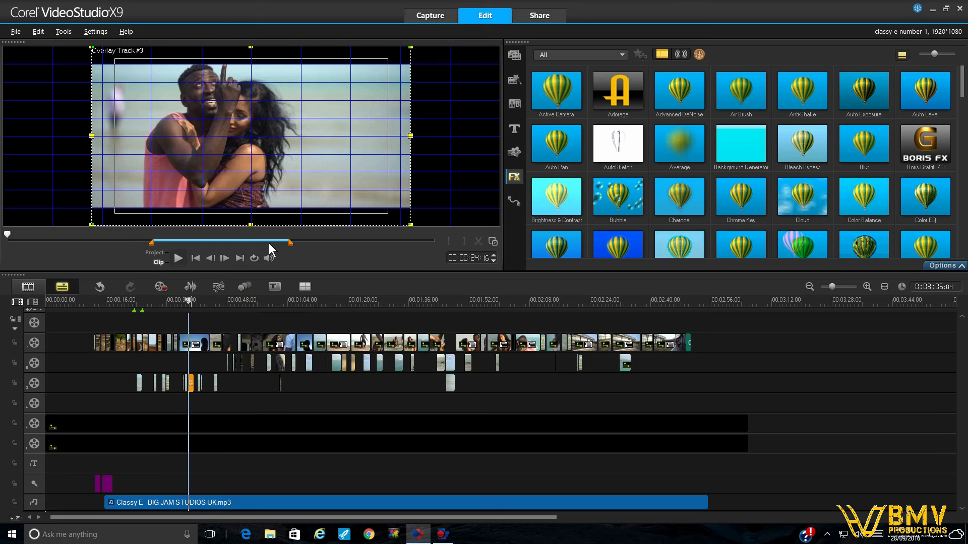
{"action": "left_click_drag", "start_coordinate": [190, 383], "coordinate": [199, 383]}
{"action": "right_click", "coordinate": [200, 383]}
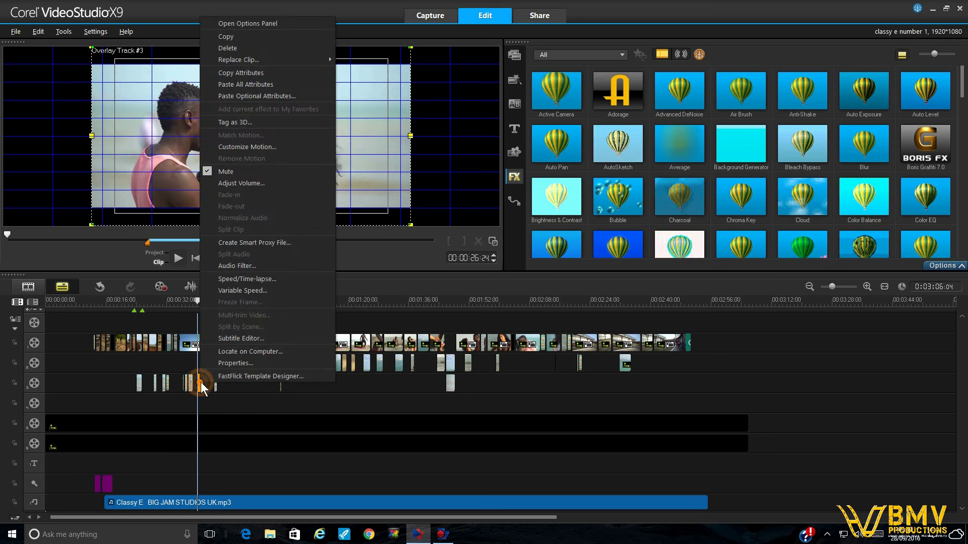
{"action": "left_click", "coordinate": [279, 83]}
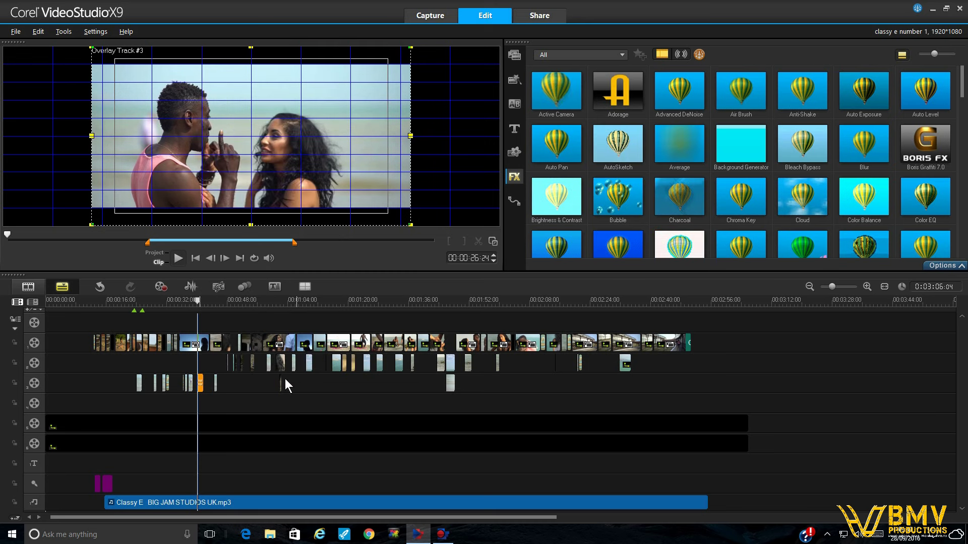
- Compare the Overlay Track #3 clip at about 00:00:40 by repeatedly undoing and redoing its attribute change
{"action": "left_click", "coordinate": [216, 383]}
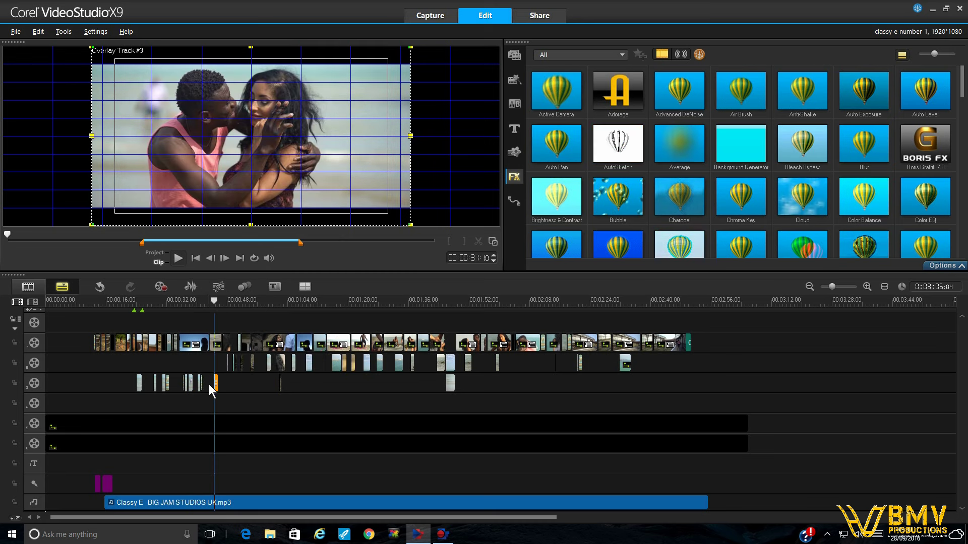
{"action": "left_click", "coordinate": [200, 384]}
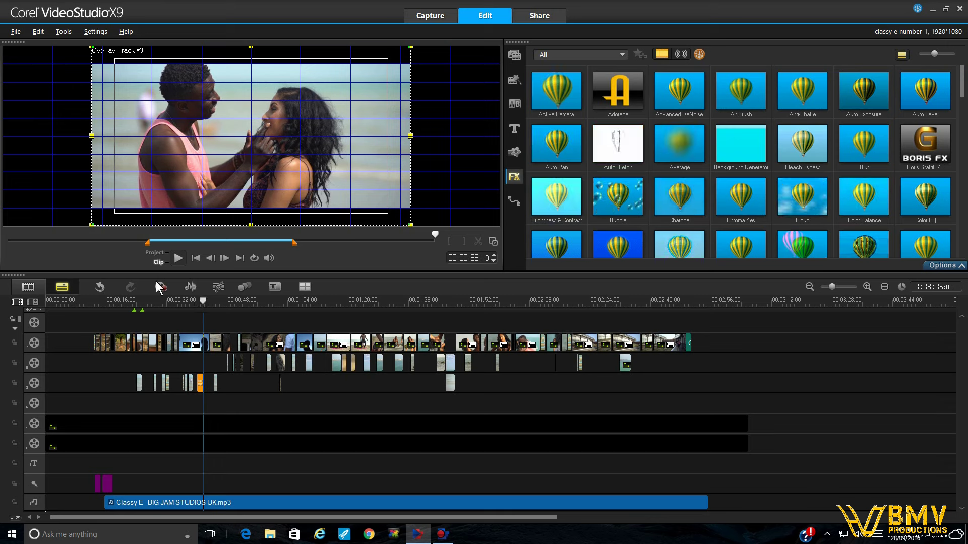
{"action": "left_click", "coordinate": [102, 289]}
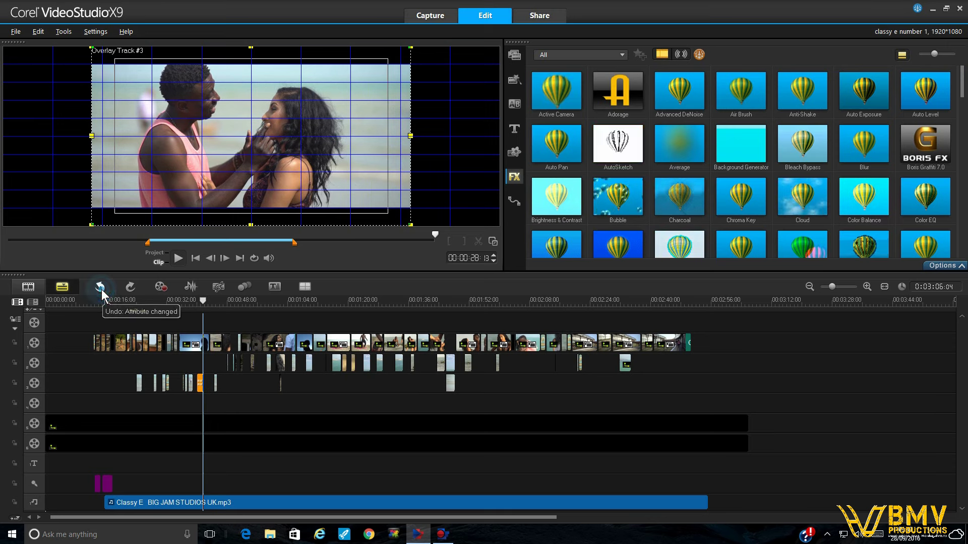
{"action": "left_click", "coordinate": [128, 287]}
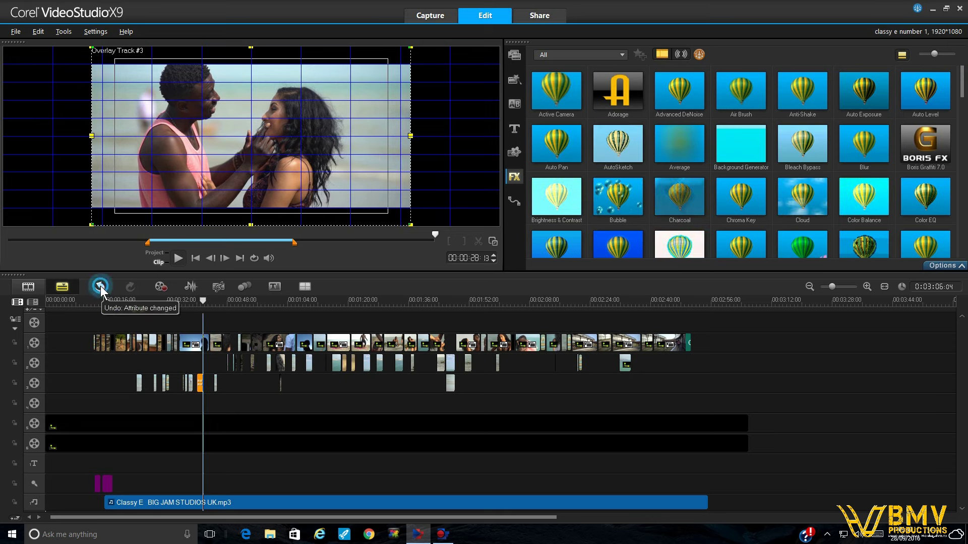
{"action": "left_click", "coordinate": [101, 286]}
{"action": "left_click", "coordinate": [129, 288]}
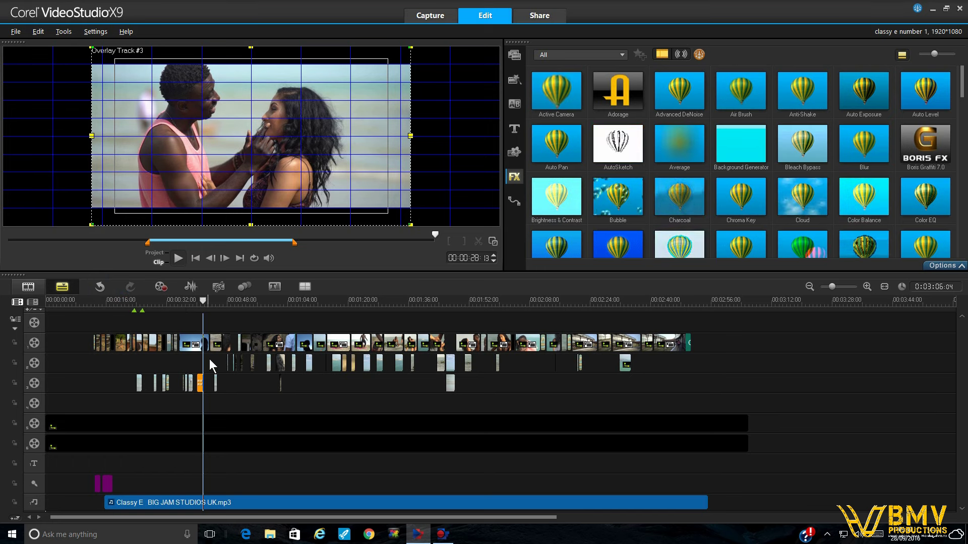
- Paste all copied attributes onto the Overlay Track #3 clip at about 00:00:44
{"action": "right_click", "coordinate": [216, 383]}
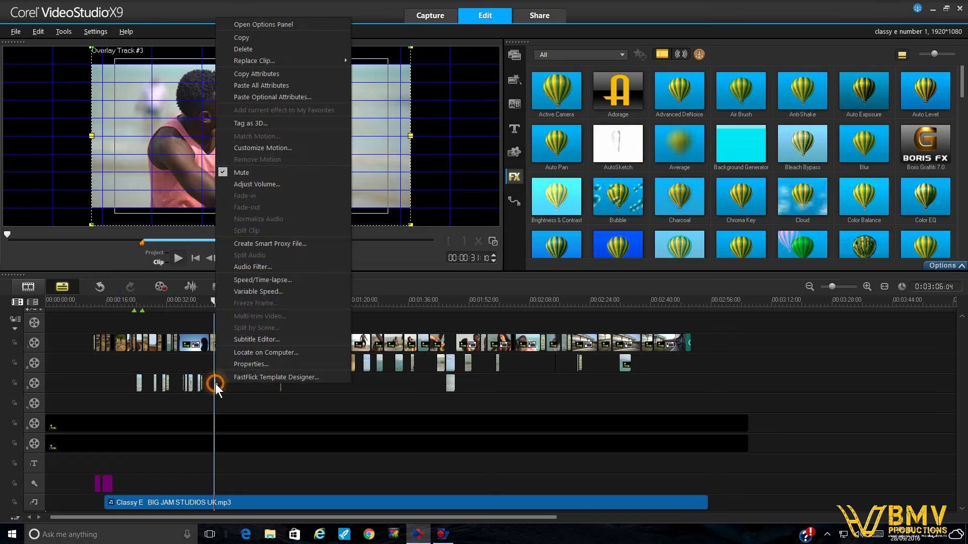
{"action": "left_click", "coordinate": [276, 85]}
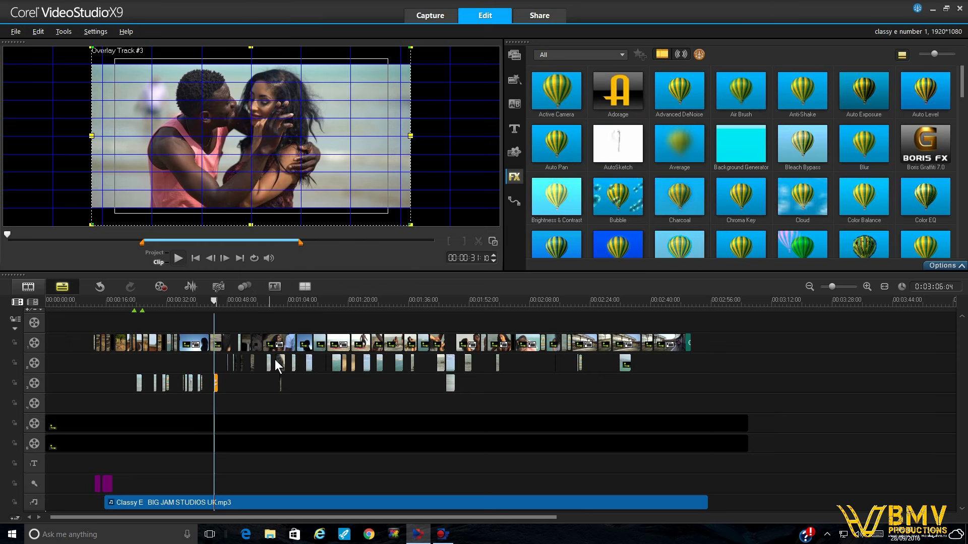
- Review the Overlay Track #1 clips from about 00:02:04 to 00:02:18 for footage that needs correction
{"action": "left_click", "coordinate": [535, 346]}
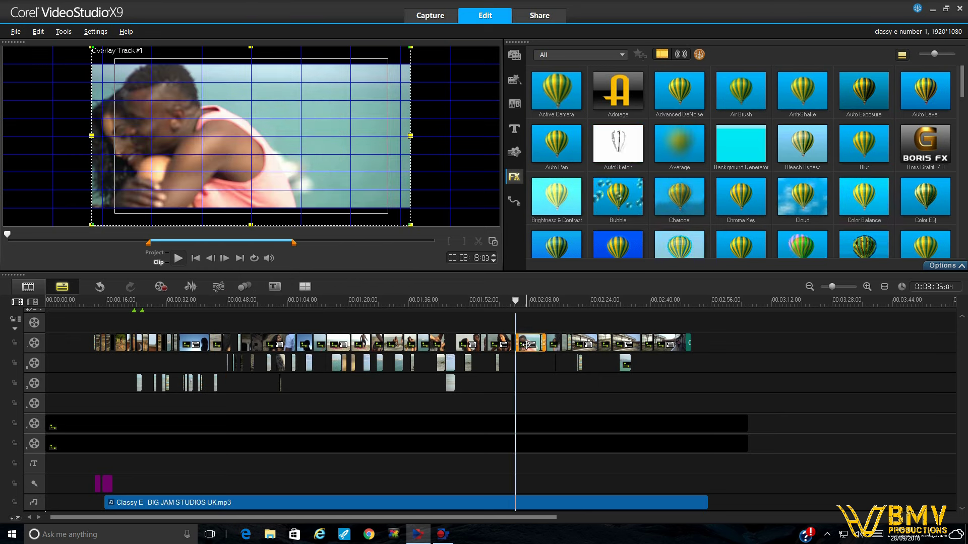
{"action": "left_click", "coordinate": [551, 339]}
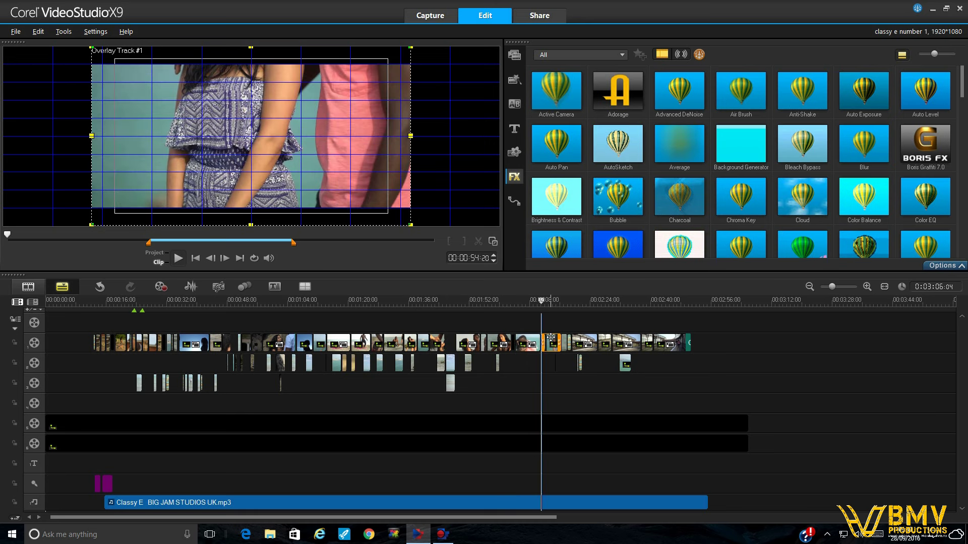
{"action": "left_click", "coordinate": [549, 315]}
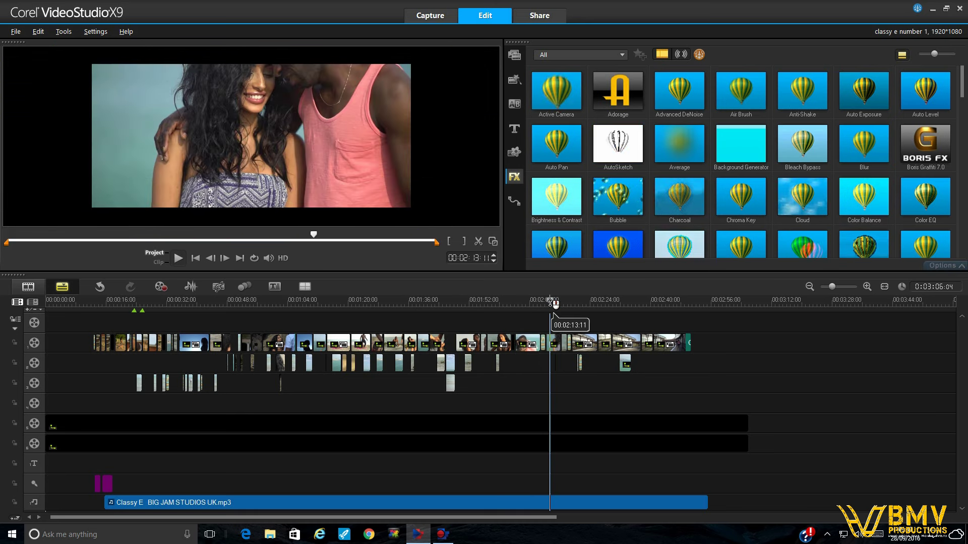
{"action": "left_click", "coordinate": [564, 348]}
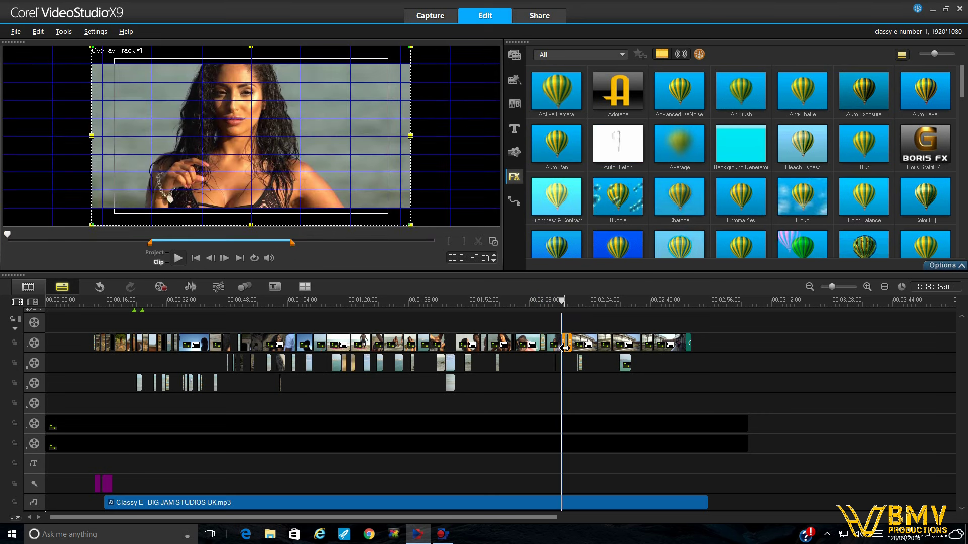
{"action": "left_click", "coordinate": [577, 344]}
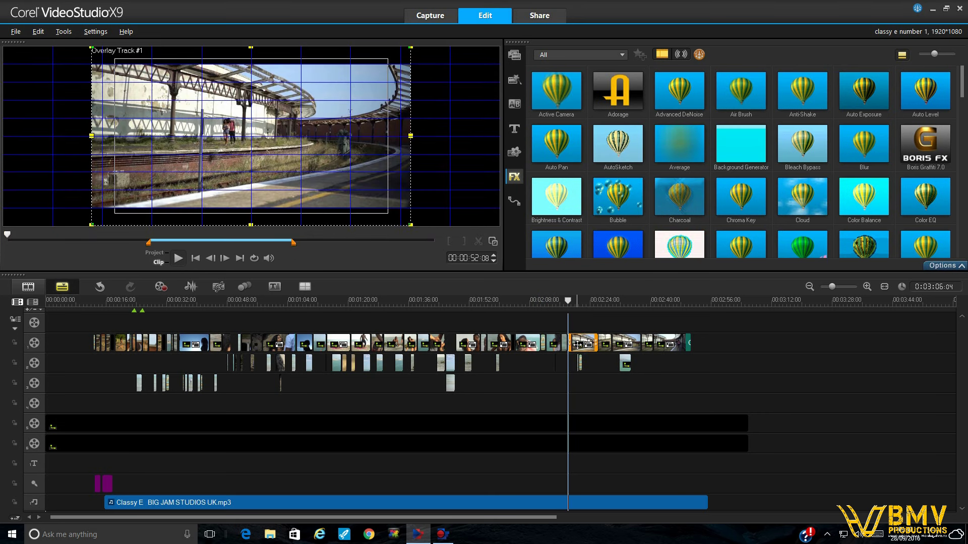
- Set the Color Correction gamma to 15 on the Overlay Track #1 clip at about 00:02:26, and check the project at 00:02:29:08
{"action": "left_click", "coordinate": [604, 344]}
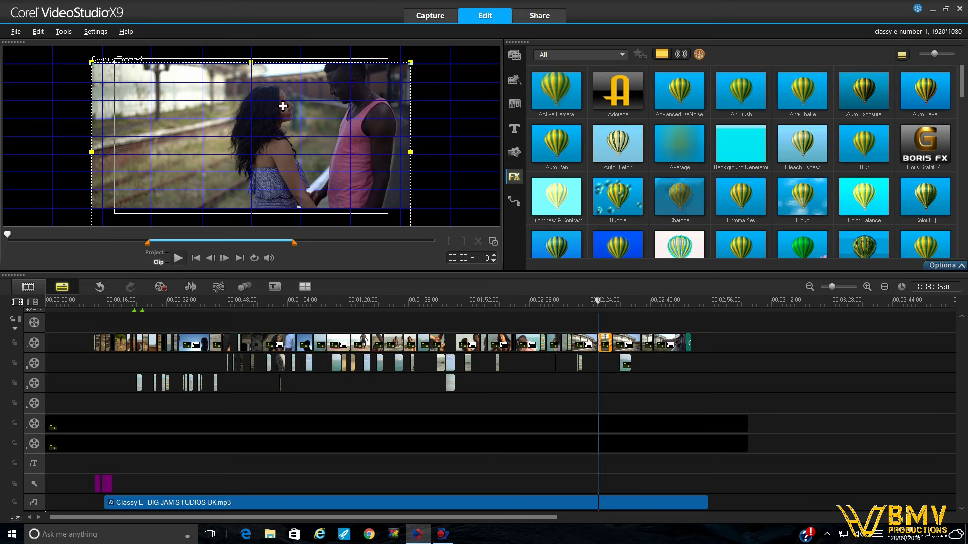
{"action": "left_click", "coordinate": [942, 265]}
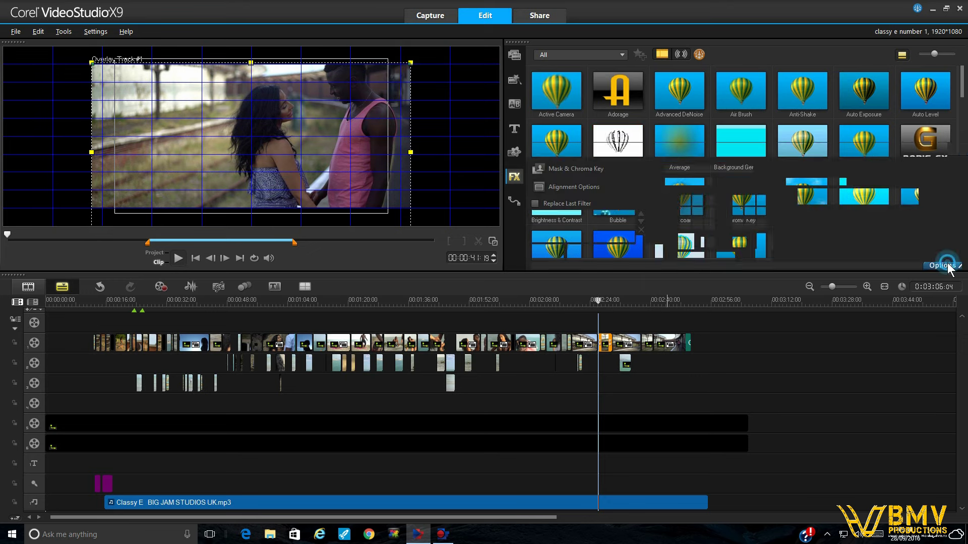
{"action": "left_click", "coordinate": [630, 149]}
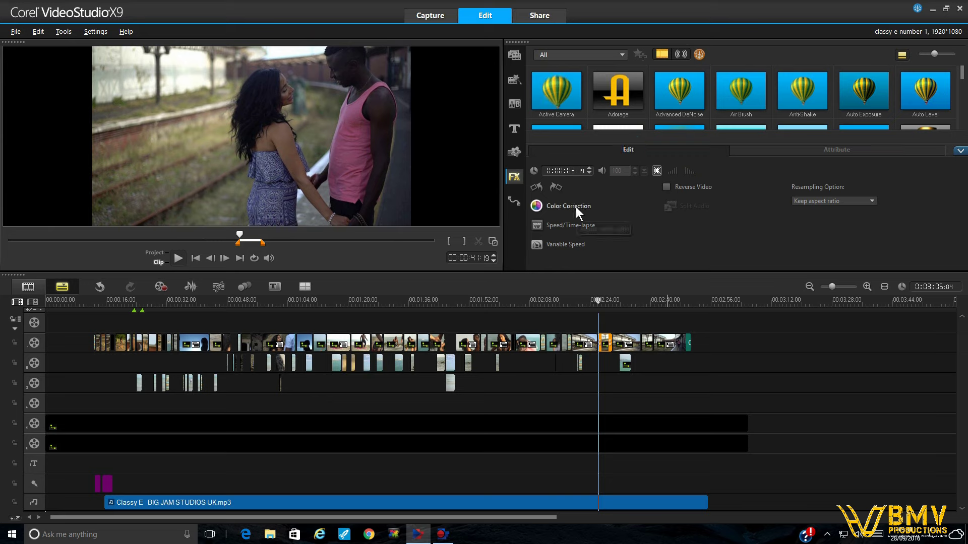
{"action": "left_click", "coordinate": [575, 207]}
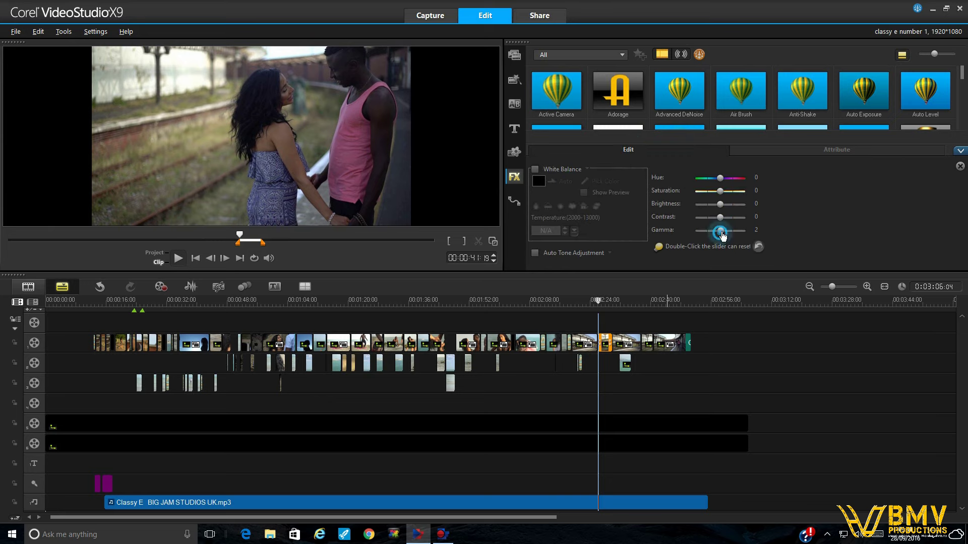
{"action": "left_click_drag", "start_coordinate": [719, 230], "coordinate": [724, 232]}
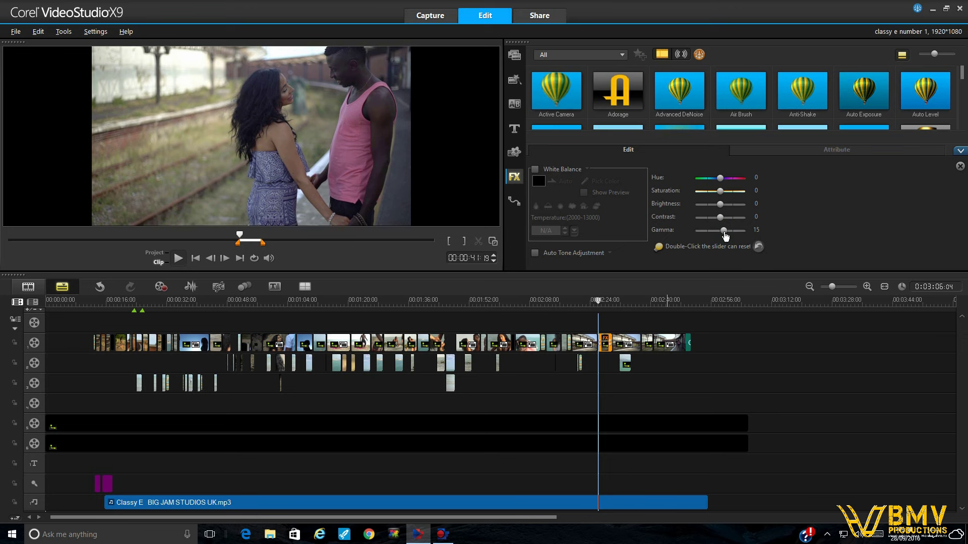
{"action": "left_click", "coordinate": [615, 301]}
{"action": "left_click_drag", "start_coordinate": [615, 301], "coordinate": [610, 301]}
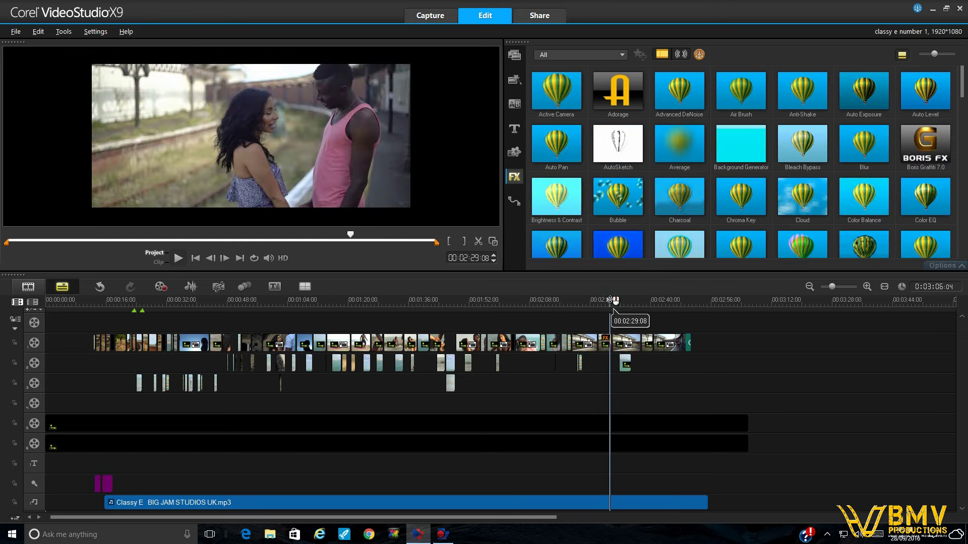
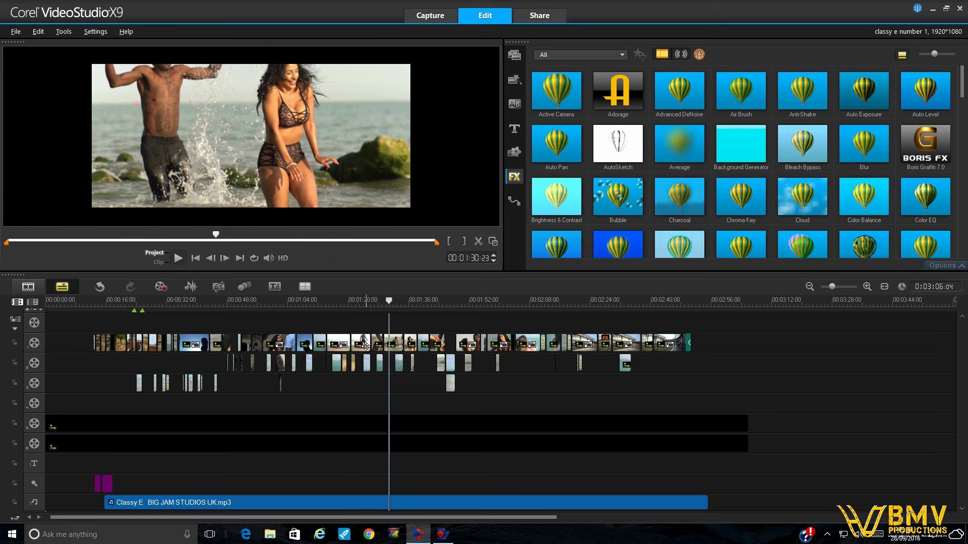
- Review the Overlay Track #1 footage at several points of the project between about 00:00:19 and 00:02:24
{"action": "left_click", "coordinate": [360, 302]}
{"action": "left_click", "coordinate": [364, 340]}
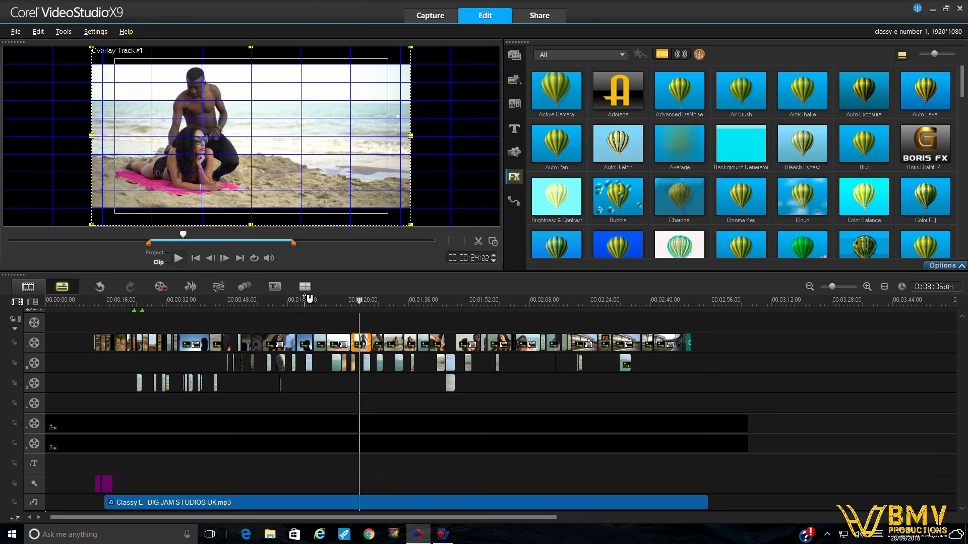
{"action": "left_click", "coordinate": [289, 301]}
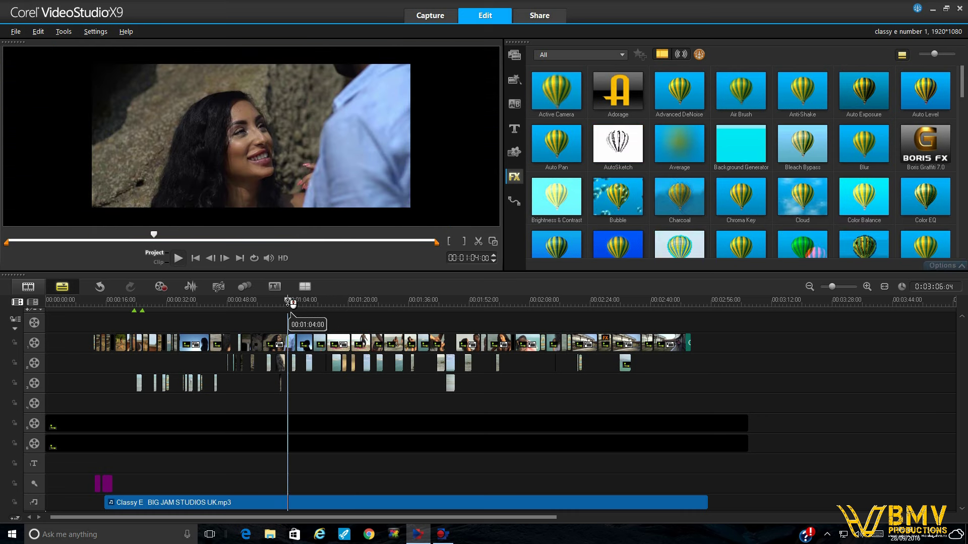
{"action": "left_click", "coordinate": [120, 305]}
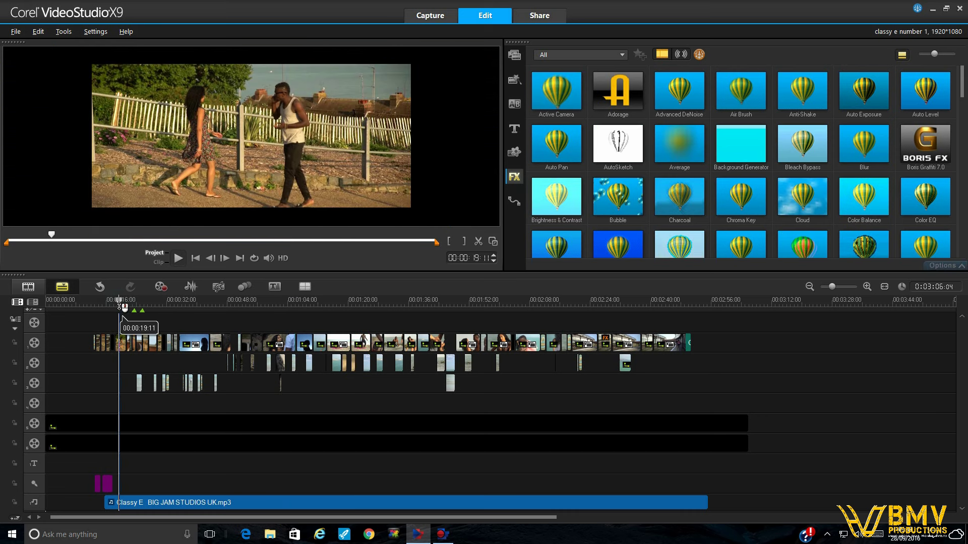
{"action": "left_click", "coordinate": [475, 302]}
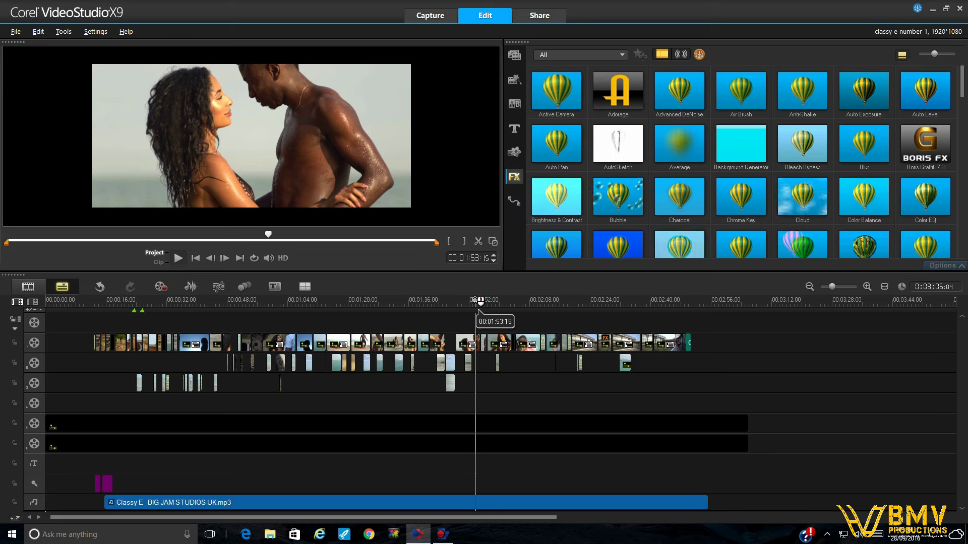
{"action": "left_click", "coordinate": [506, 304]}
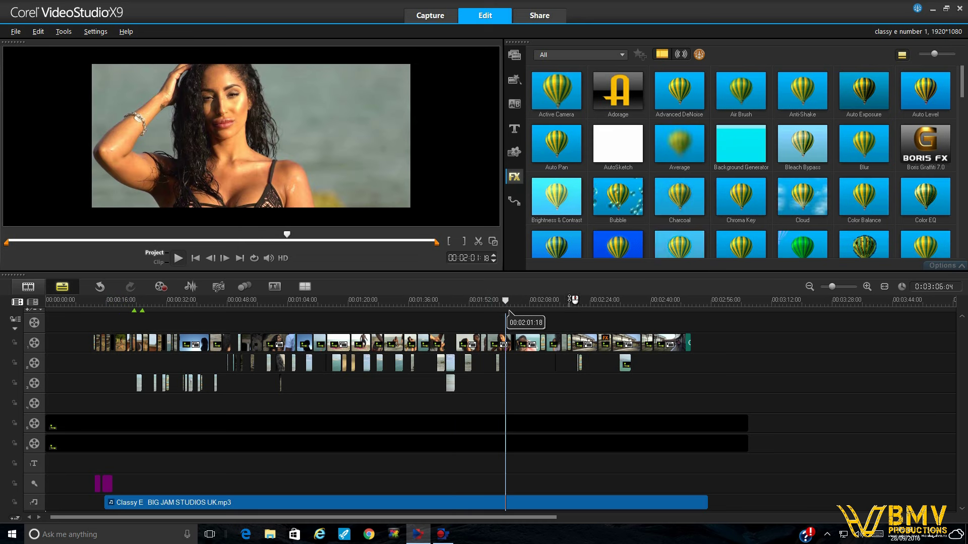
{"action": "left_click", "coordinate": [591, 300]}
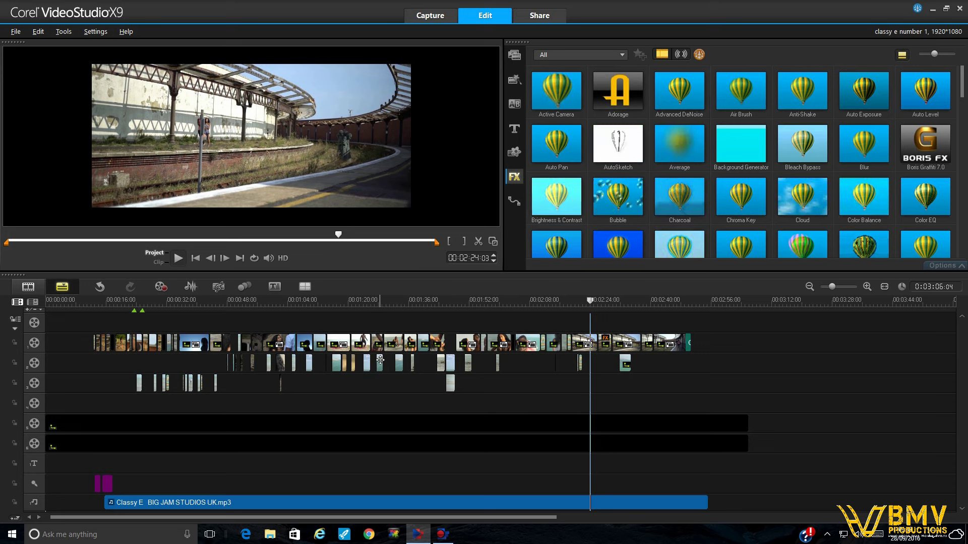
- Select the Overlay Track #1 clip at about 00:01:23 and preview the Vitascene 2.0 and Tint filters in the filter library
{"action": "left_click_drag", "start_coordinate": [369, 301], "coordinate": [359, 301]}
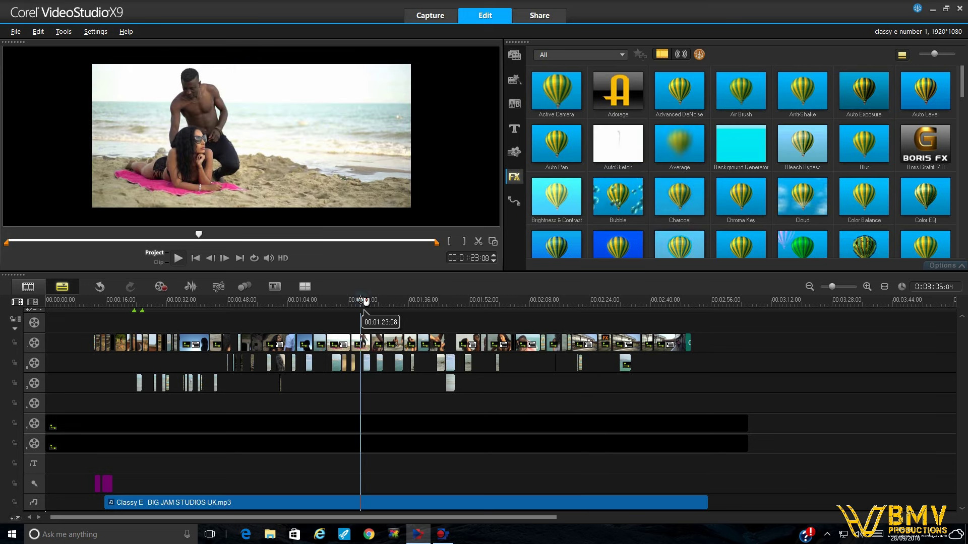
{"action": "left_click", "coordinate": [364, 341]}
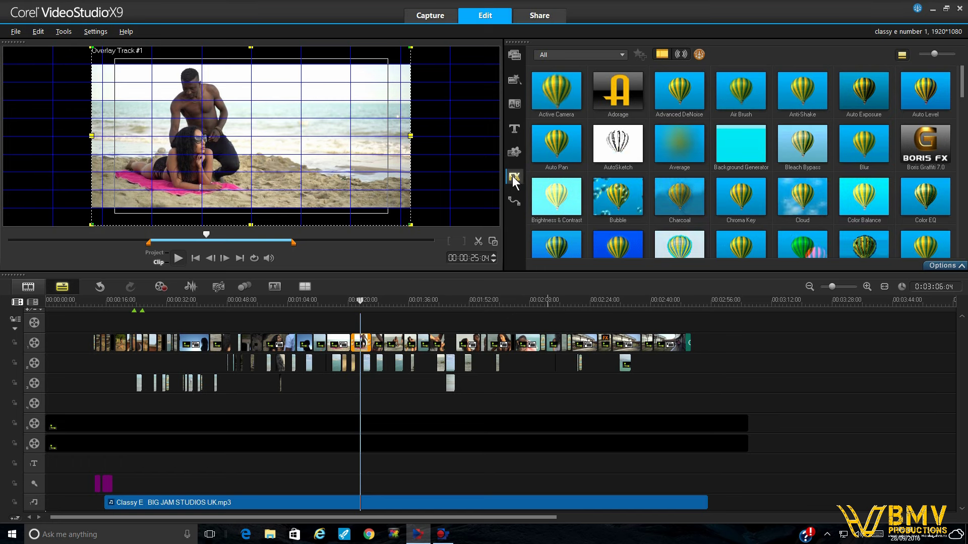
{"action": "left_click_drag", "start_coordinate": [961, 86], "coordinate": [958, 237]}
{"action": "left_click", "coordinate": [681, 142]}
{"action": "left_click", "coordinate": [680, 142]}
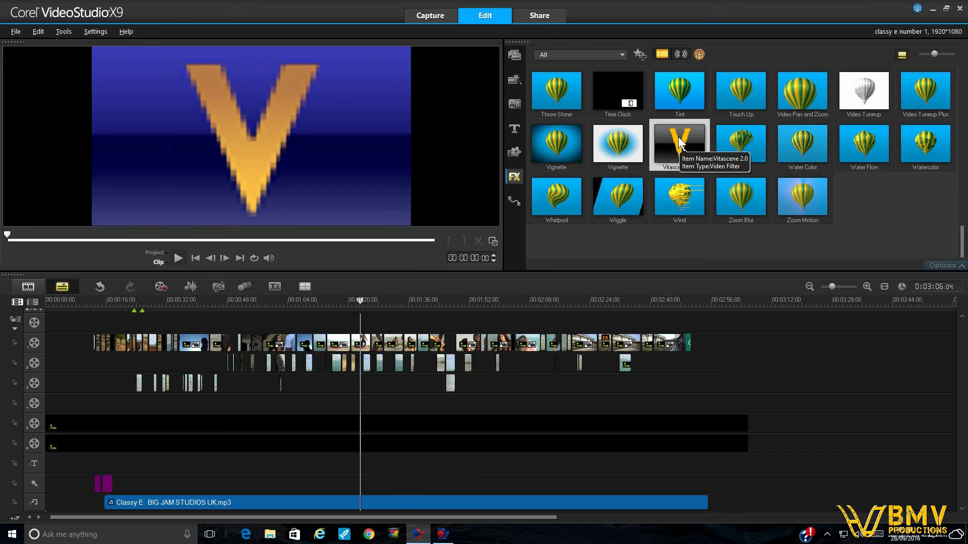
{"action": "left_click", "coordinate": [680, 93]}
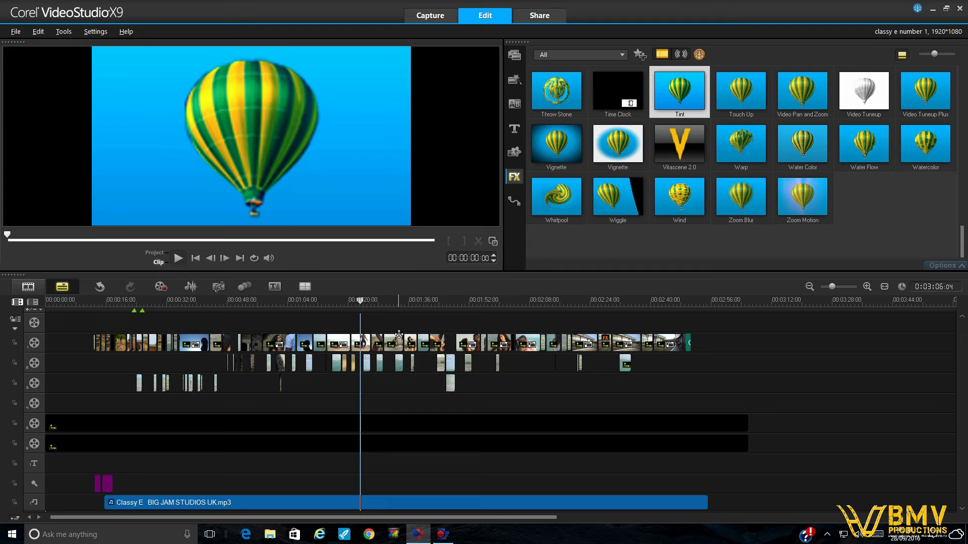
- Apply the Tint filter to the Overlay Track #1 clip at about 00:01:23 and check the frame at 00:01:22:16
{"action": "left_click", "coordinate": [392, 300]}
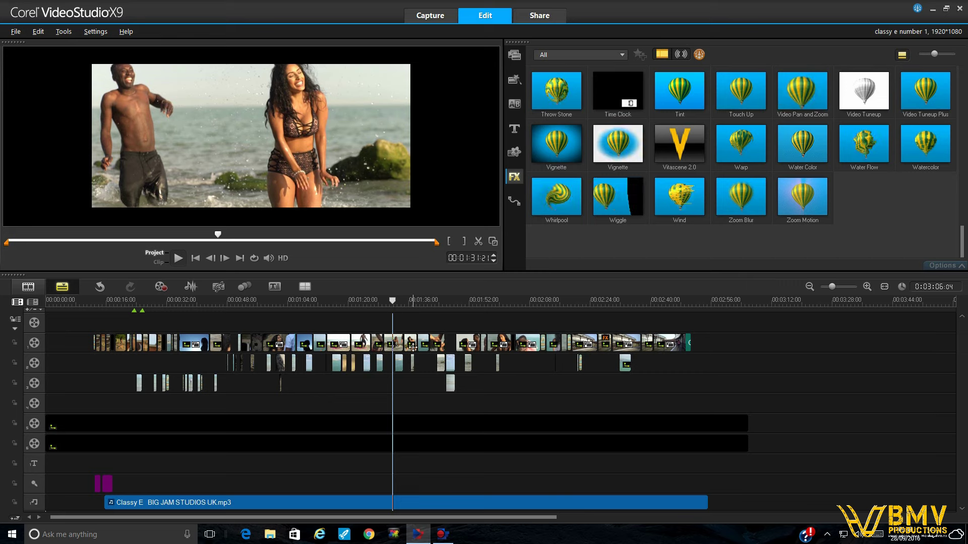
{"action": "left_click", "coordinate": [685, 93]}
{"action": "left_click_drag", "start_coordinate": [684, 93], "coordinate": [360, 342]}
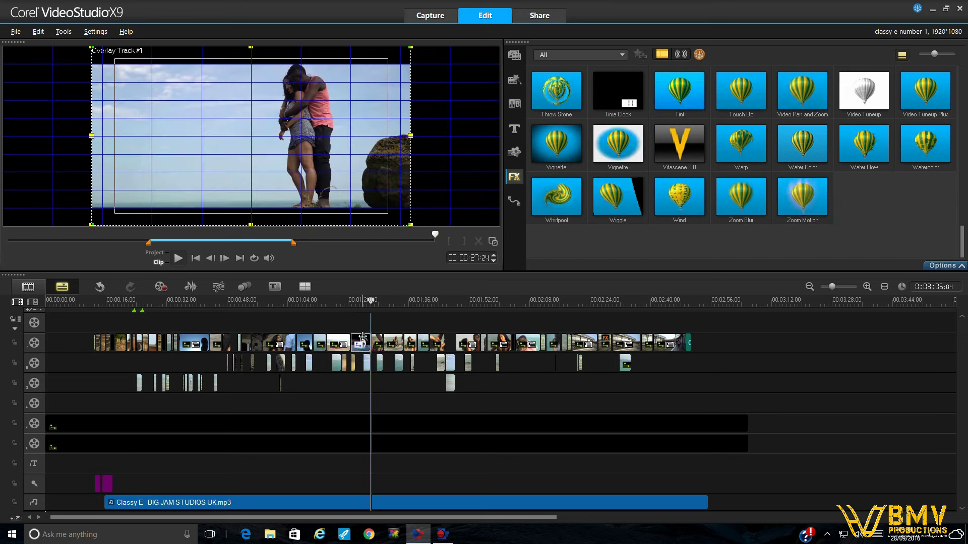
{"action": "left_click", "coordinate": [359, 304]}
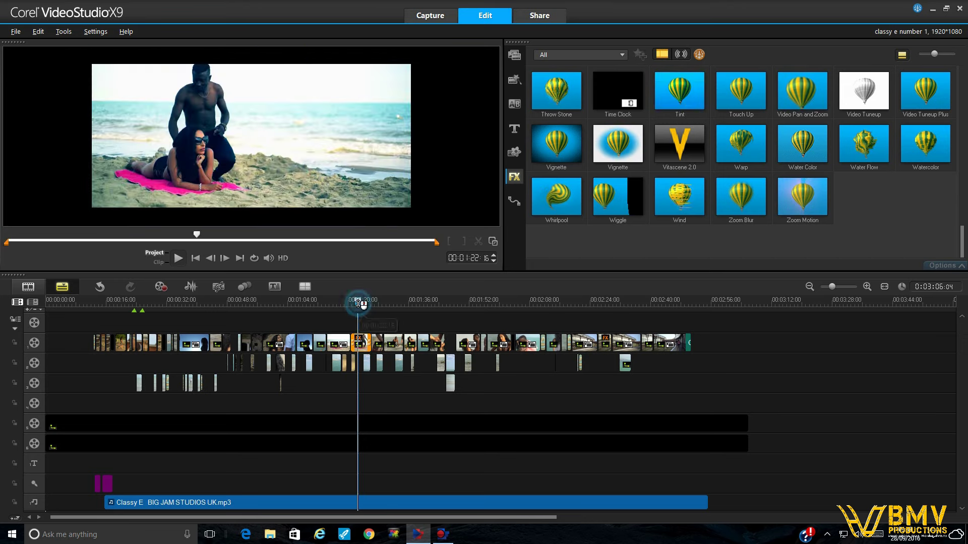
- Customize the clip's Tint filter, trying the Kodachrome and Warm presets on the first keyframe and settling on Kodachrome
{"action": "left_click", "coordinate": [360, 339]}
{"action": "left_click", "coordinate": [932, 263]}
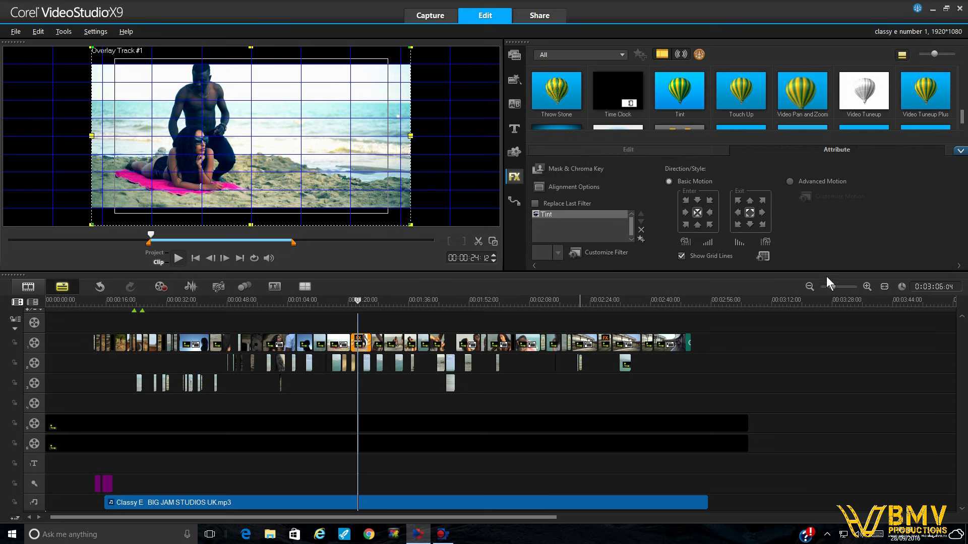
{"action": "left_click", "coordinate": [592, 254]}
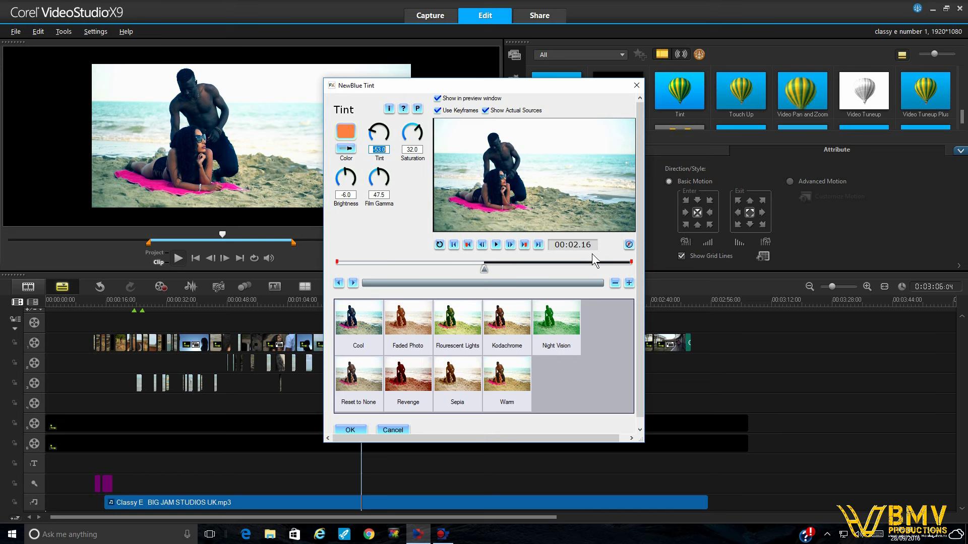
{"action": "left_click", "coordinate": [469, 242]}
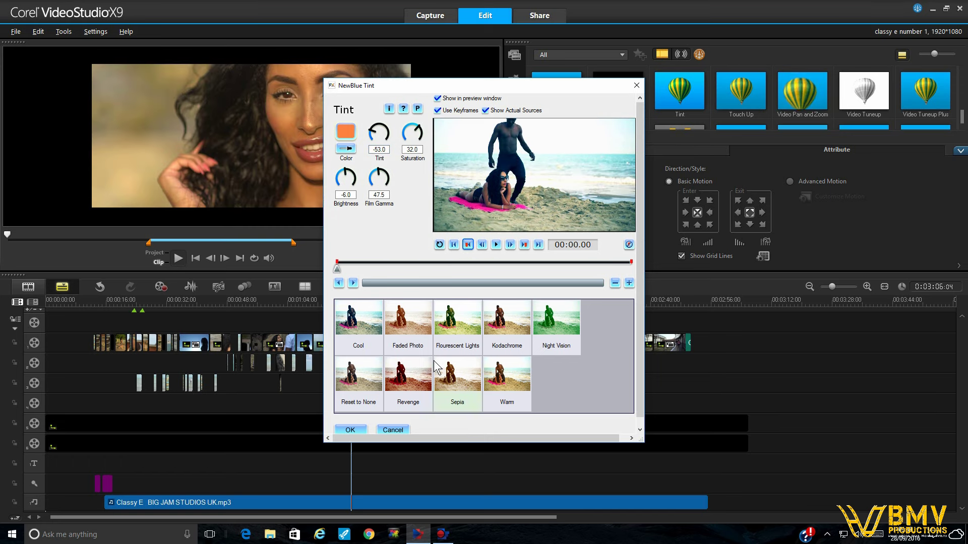
{"action": "left_click", "coordinate": [499, 325]}
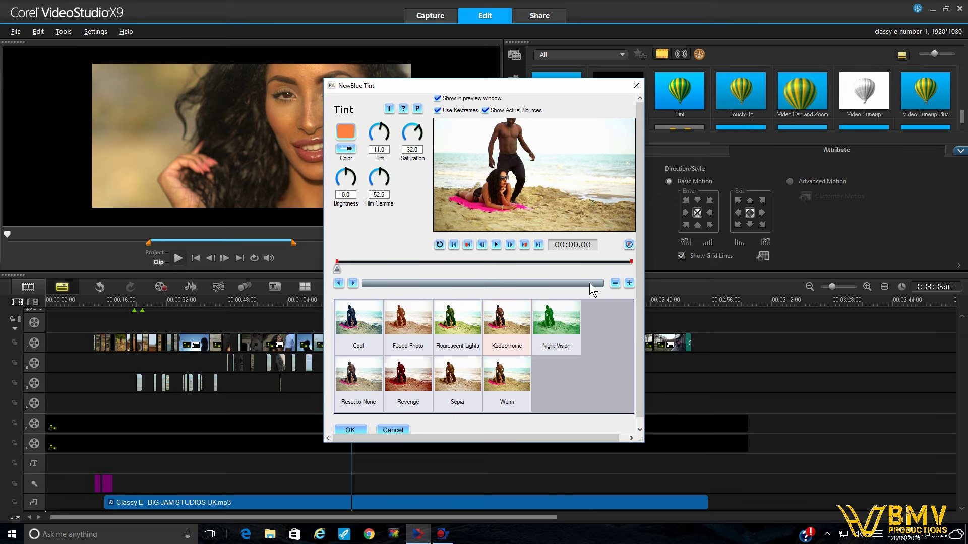
{"action": "left_click", "coordinate": [516, 376]}
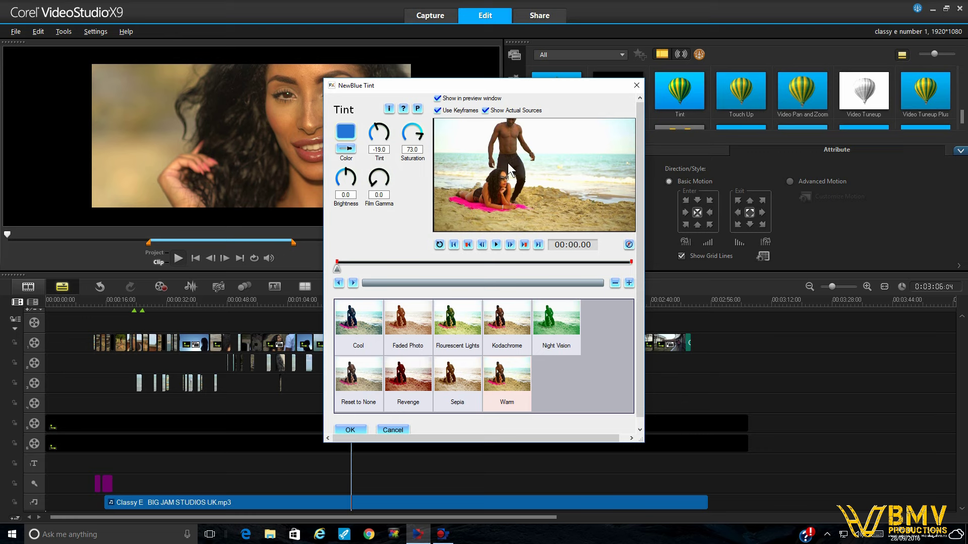
{"action": "left_click", "coordinate": [516, 313]}
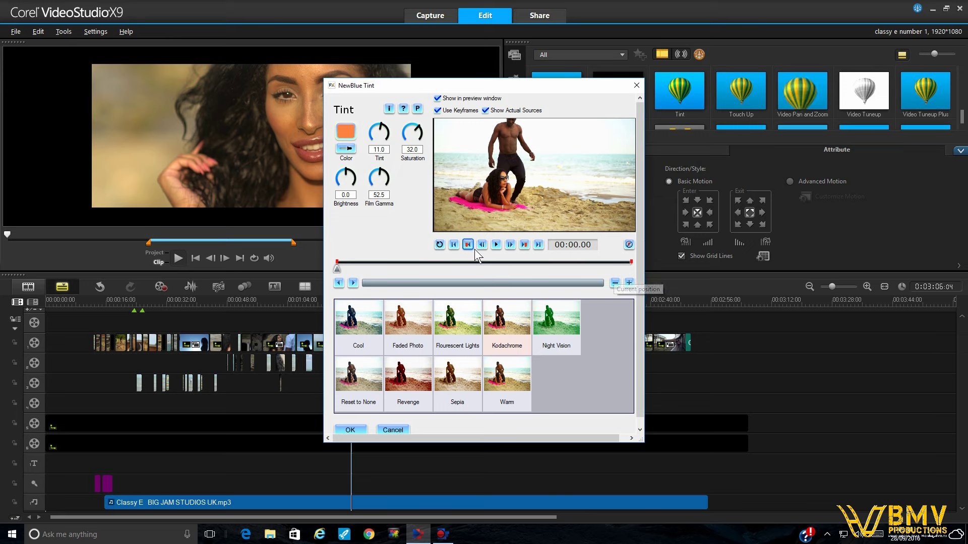
- Play the tint preview, apply the Kodachrome preset at both the first and last keyframes, and accept the filter settings
{"action": "left_click", "coordinate": [496, 245]}
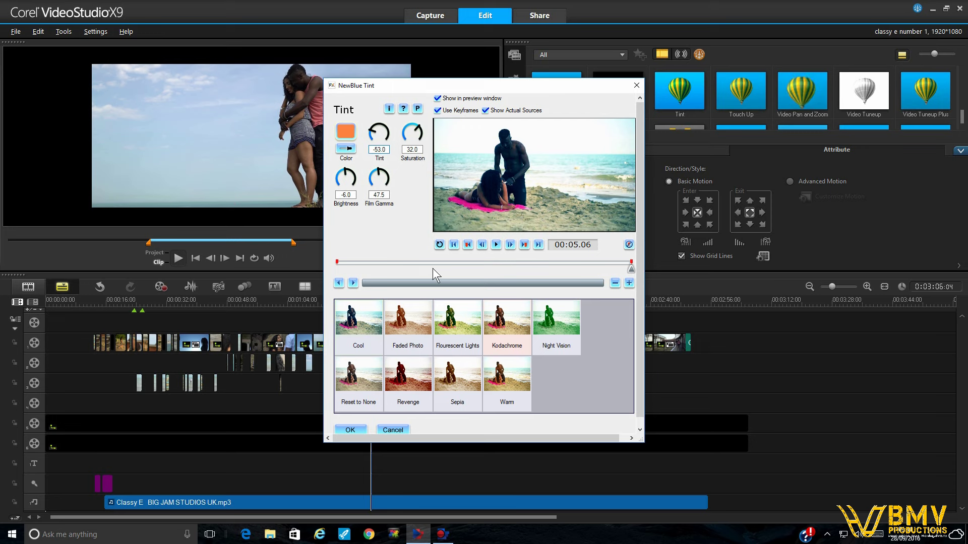
{"action": "left_click", "coordinate": [468, 246]}
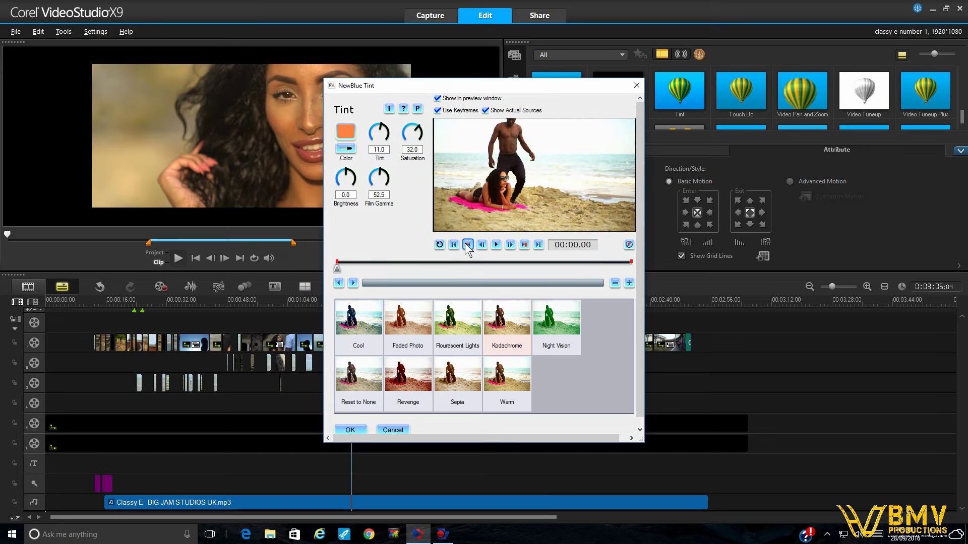
{"action": "left_click", "coordinate": [505, 338]}
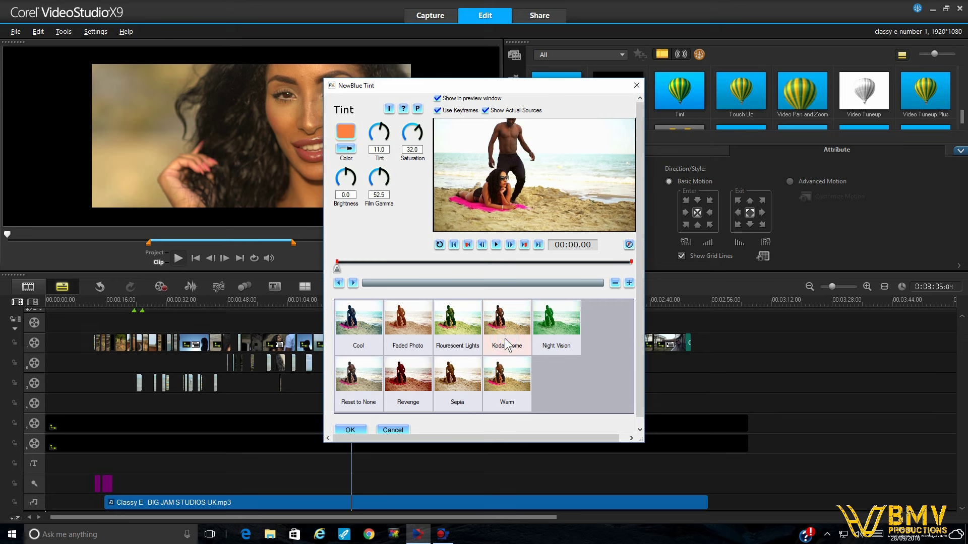
{"action": "left_click", "coordinate": [523, 245]}
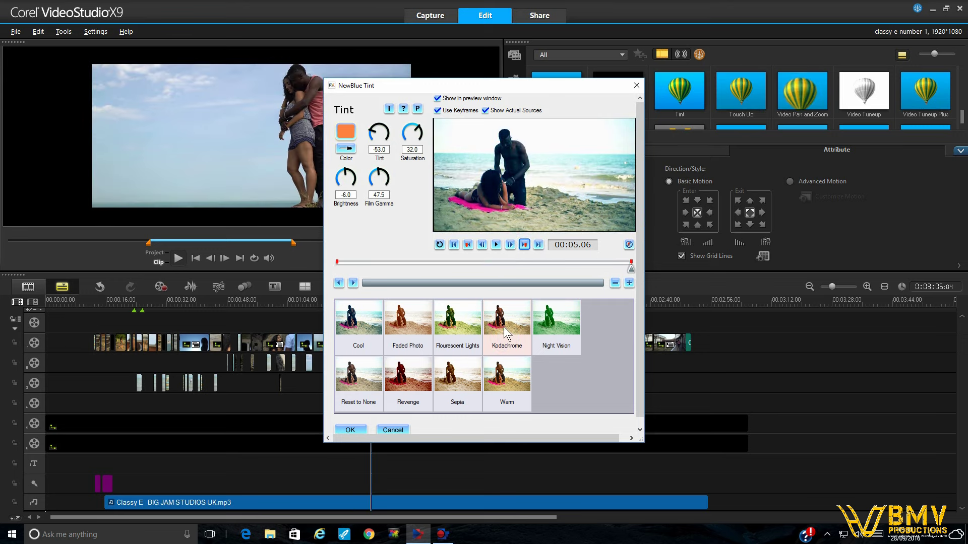
{"action": "left_click", "coordinate": [504, 327]}
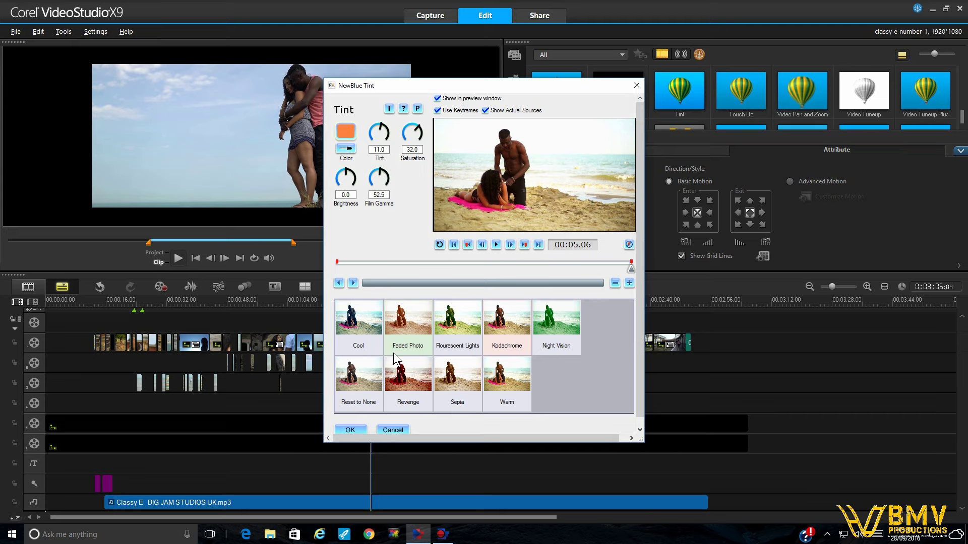
{"action": "left_click", "coordinate": [355, 431]}
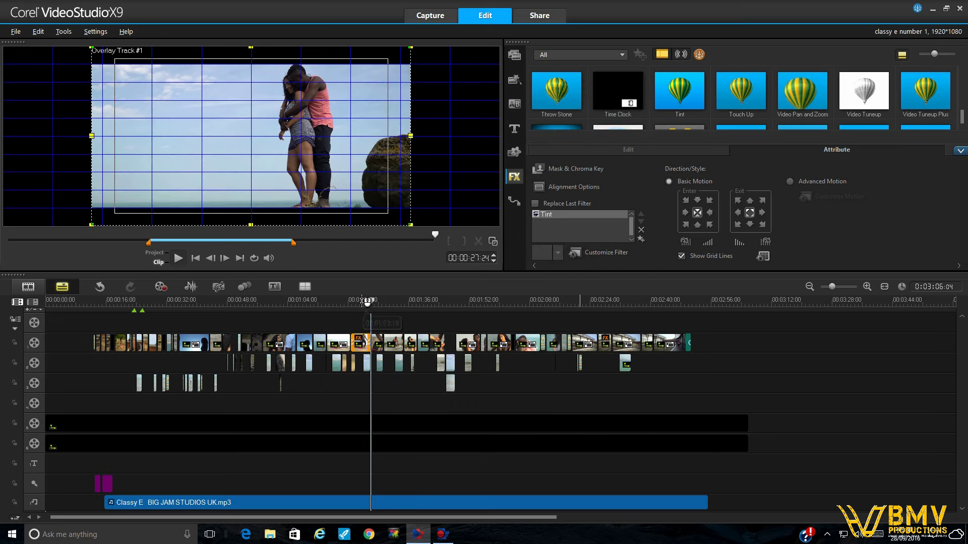
- Compare the tinted clip at about 00:01:23 with the neighbouring untinted beach clip at about 00:01:15
{"action": "left_click", "coordinate": [362, 303]}
{"action": "left_click", "coordinate": [360, 302]}
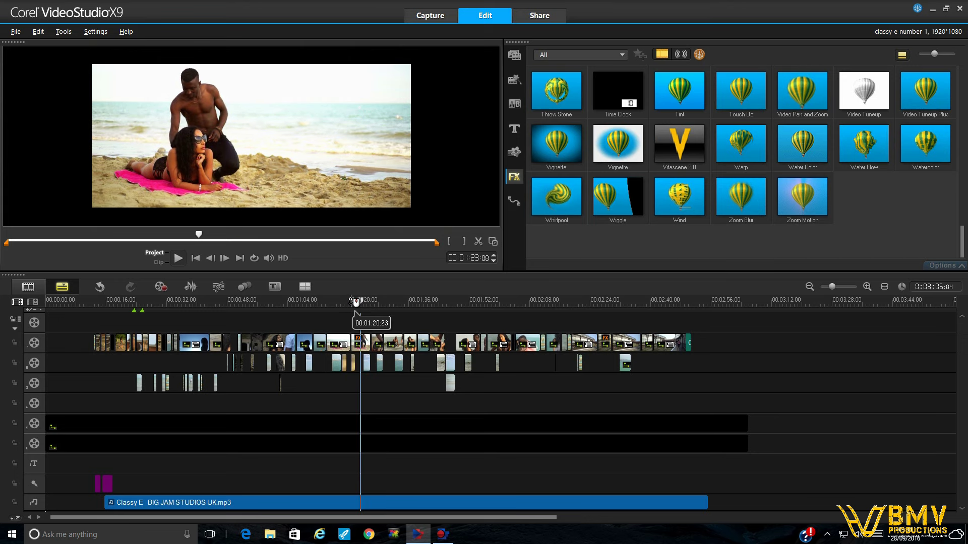
{"action": "left_click", "coordinate": [331, 308]}
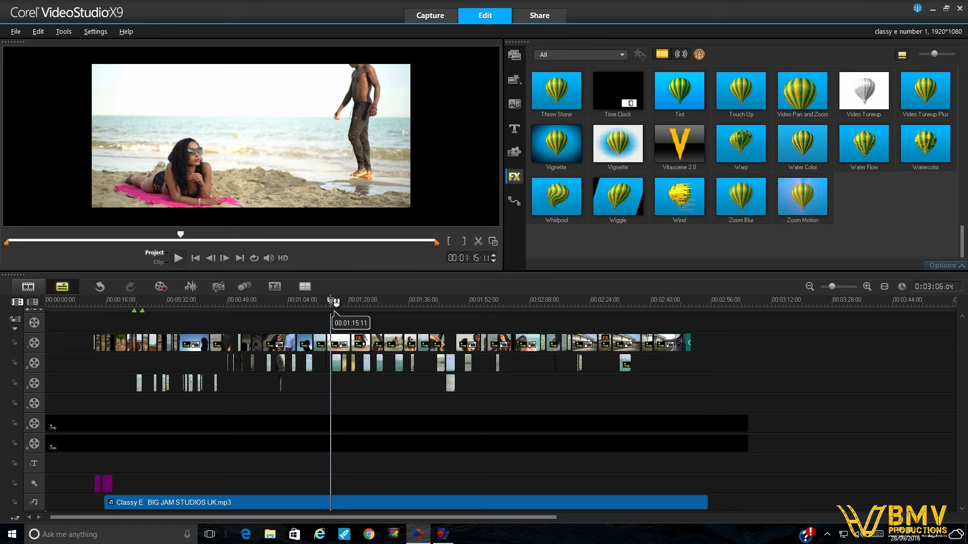
{"action": "left_click", "coordinate": [360, 301]}
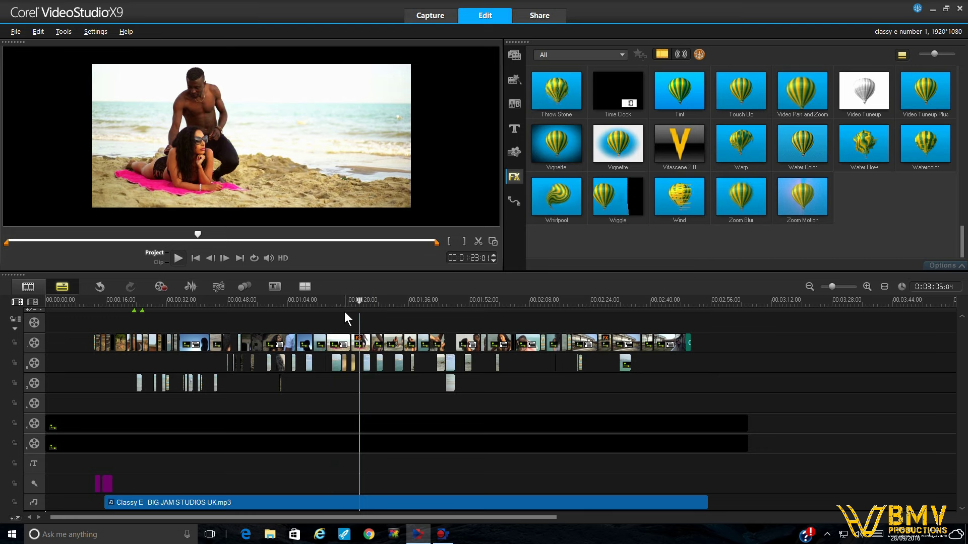
{"action": "left_click", "coordinate": [331, 301]}
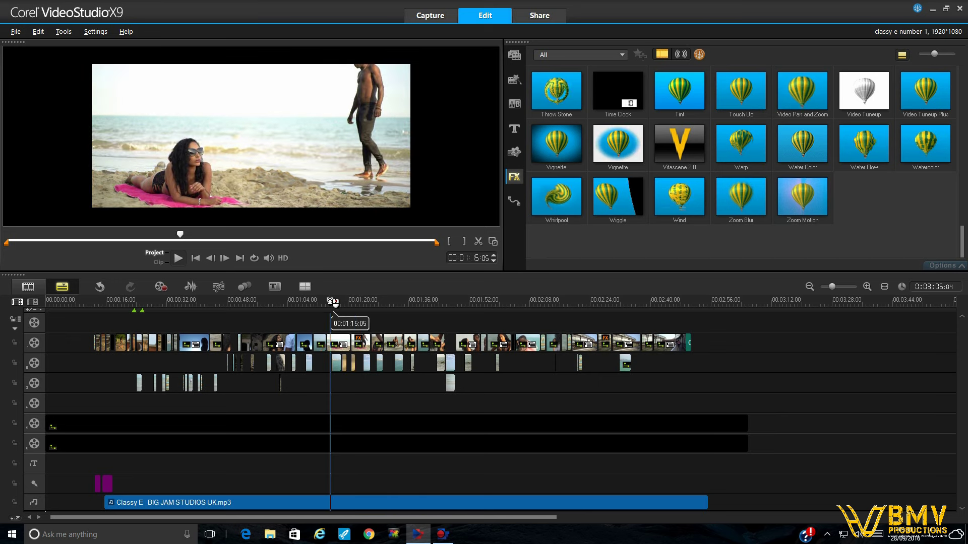
{"action": "left_click", "coordinate": [362, 301]}
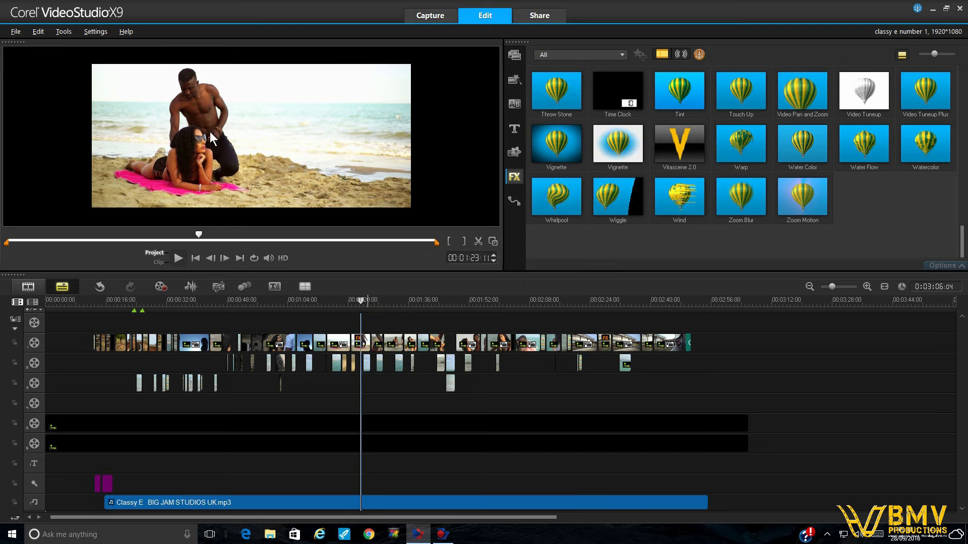
{"action": "left_click", "coordinate": [333, 301]}
{"action": "left_click", "coordinate": [358, 302]}
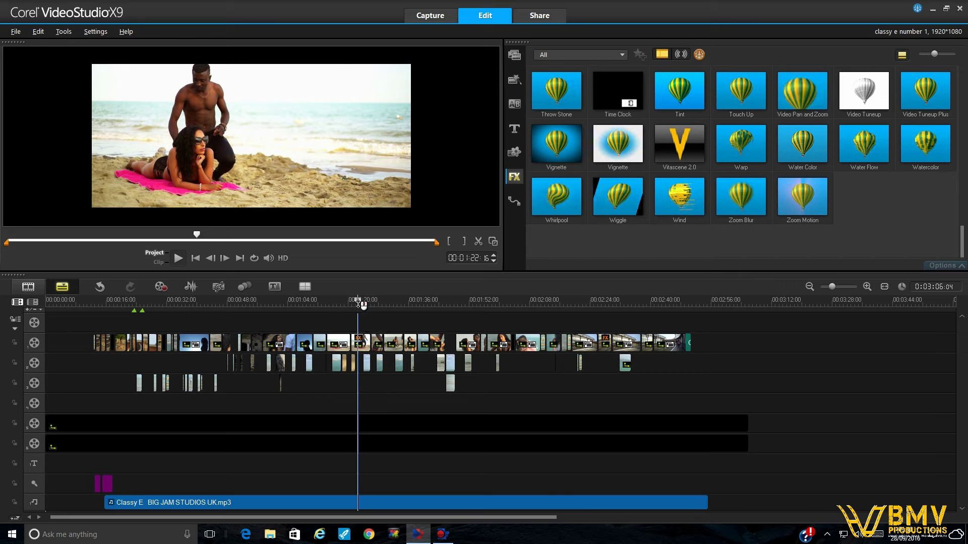
- Remove the Tint filter from the Overlay Track #1 clip at about 00:01:22 and close its attribute options
{"action": "left_click", "coordinate": [361, 344]}
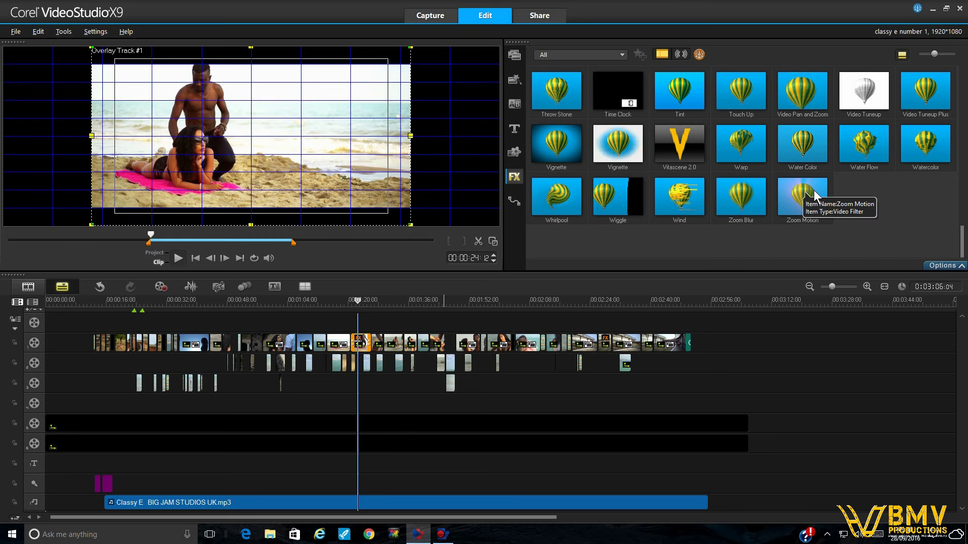
{"action": "left_click", "coordinate": [956, 271]}
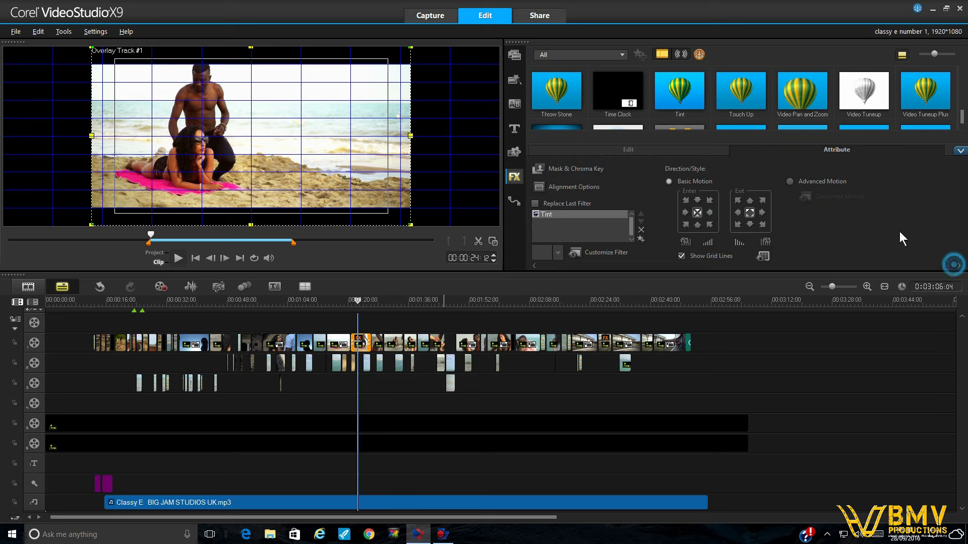
{"action": "left_click", "coordinate": [642, 230]}
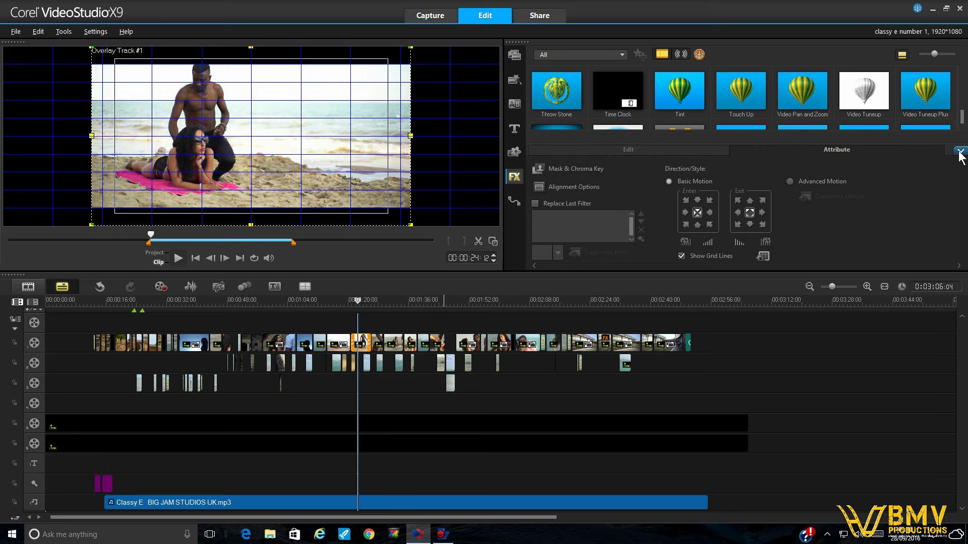
{"action": "left_click", "coordinate": [959, 151]}
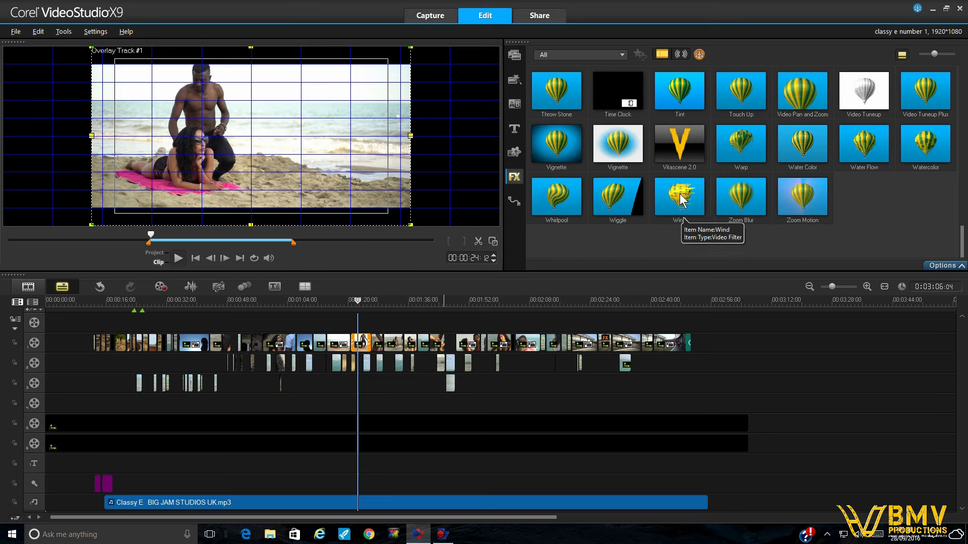
- Add the Vitascene 2.0 filter to the Overlay Track #1 clip at about 00:01:22 and open its custom filter settings
{"action": "left_click", "coordinate": [679, 145]}
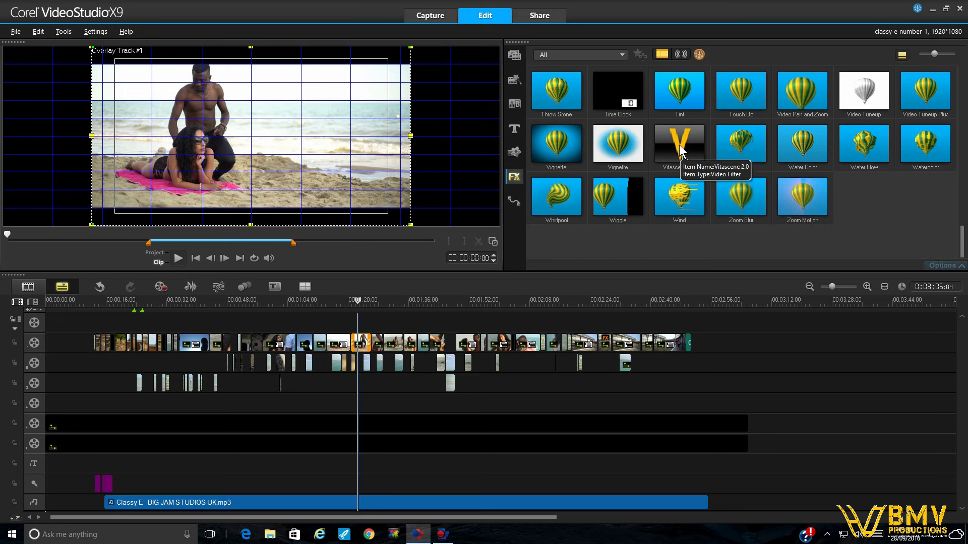
{"action": "left_click_drag", "start_coordinate": [678, 144], "coordinate": [360, 348]}
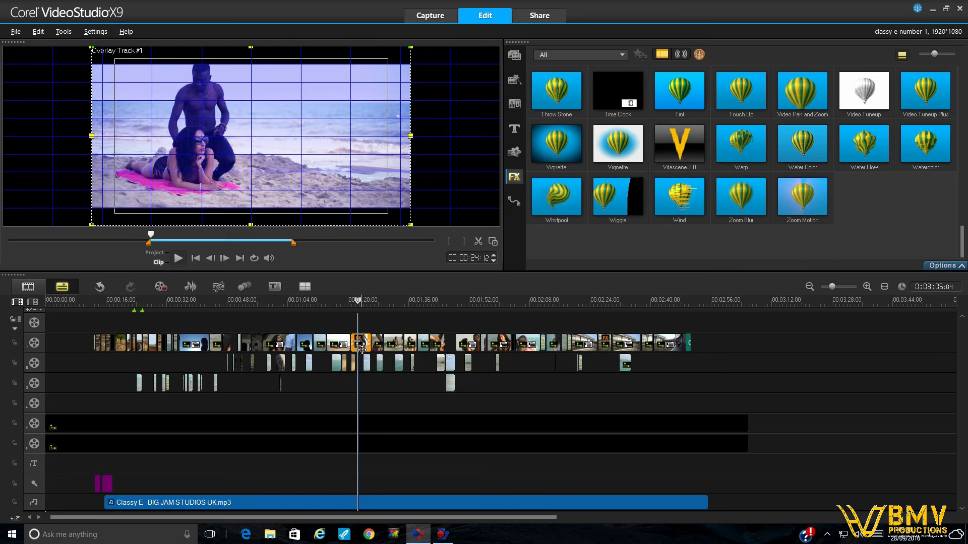
{"action": "left_click", "coordinate": [935, 266]}
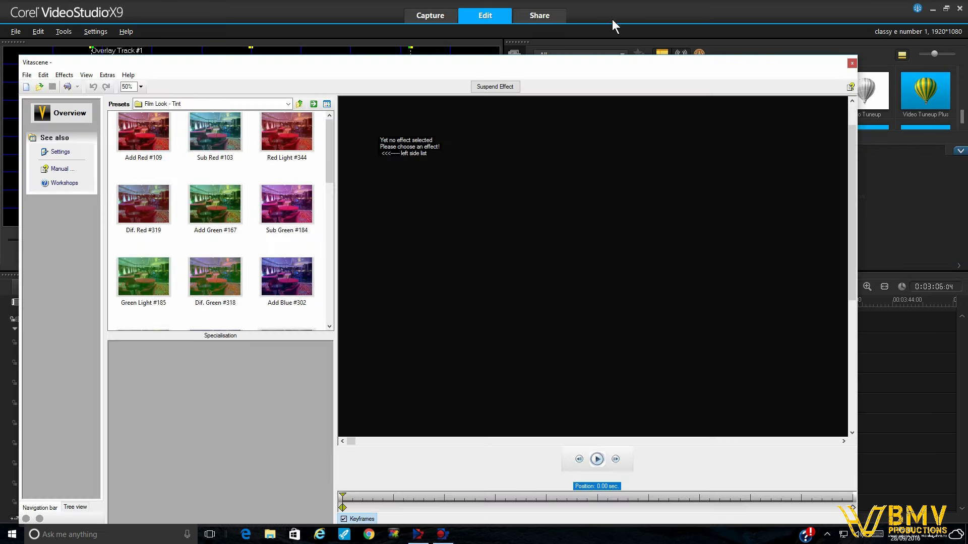
{"action": "left_click_drag", "start_coordinate": [600, 62], "coordinate": [612, 25]}
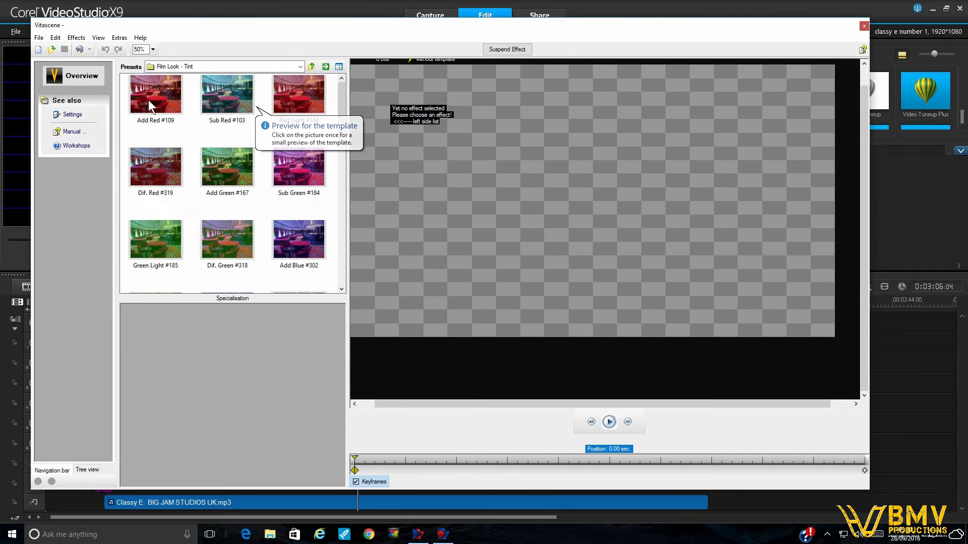
- Browse the Vitascene preset categories, choose Film Look - Tint, and try its Dif. Red #319 preset on the clip
{"action": "left_click", "coordinate": [300, 66]}
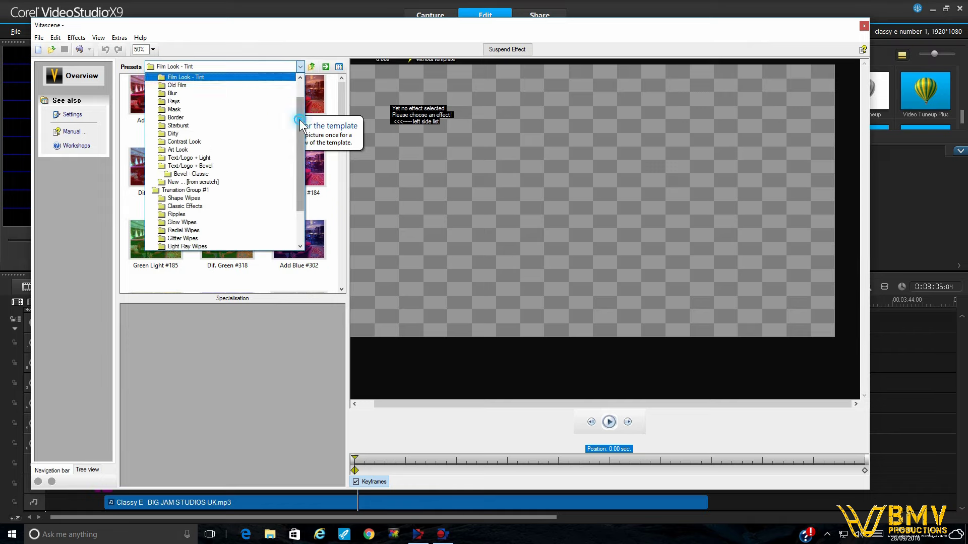
{"action": "scroll", "coordinate": [300, 96], "scroll_direction": "up", "scroll_amount": 1}
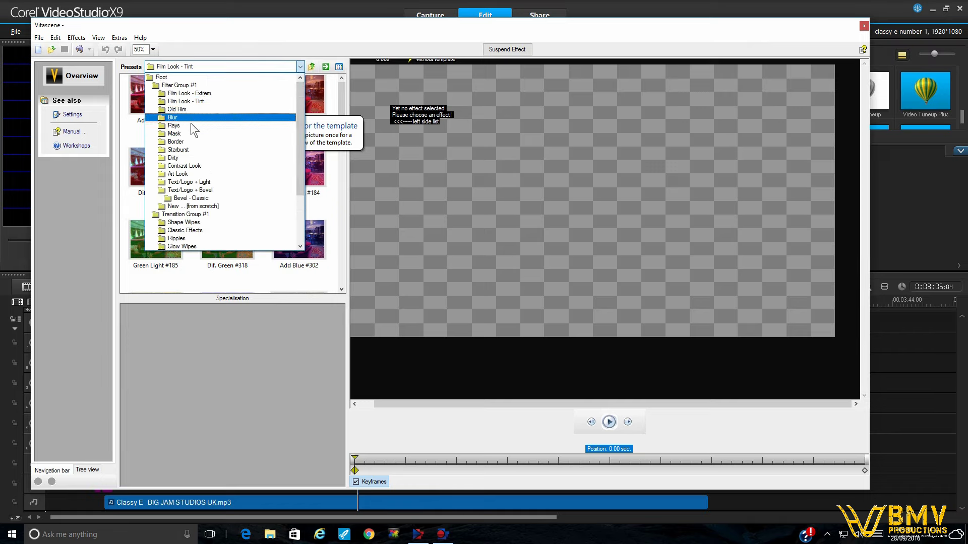
{"action": "left_click_drag", "start_coordinate": [301, 158], "coordinate": [300, 207]}
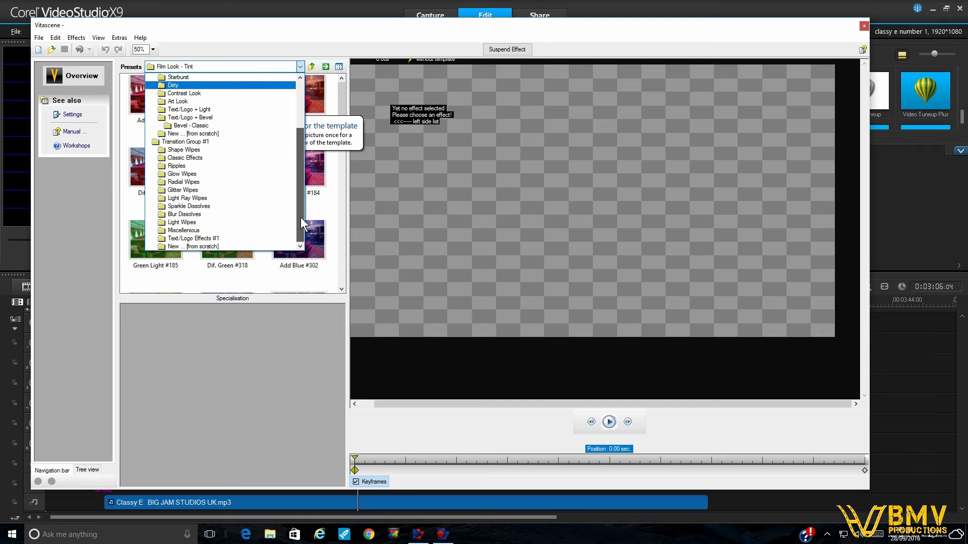
{"action": "left_click_drag", "start_coordinate": [300, 165], "coordinate": [298, 93]}
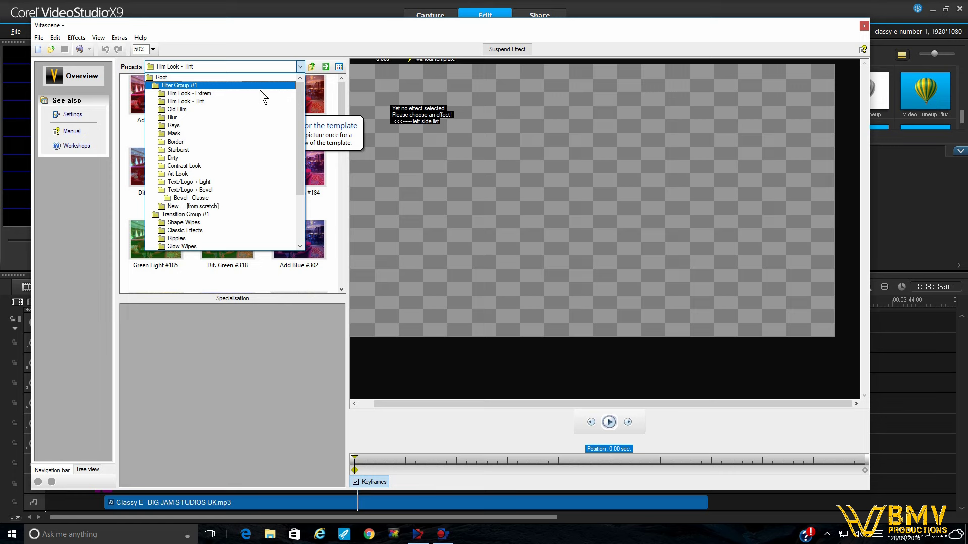
{"action": "left_click", "coordinate": [209, 101]}
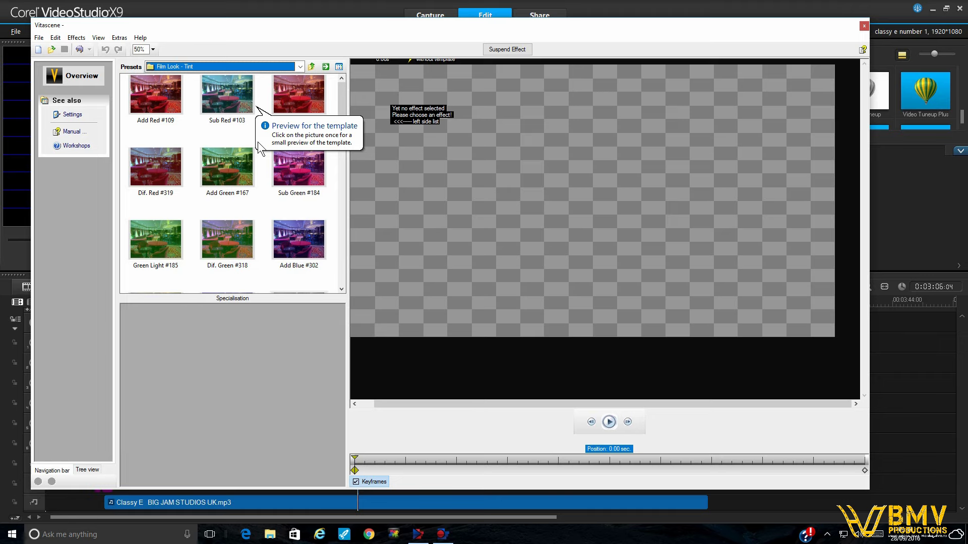
{"action": "left_click", "coordinate": [164, 168]}
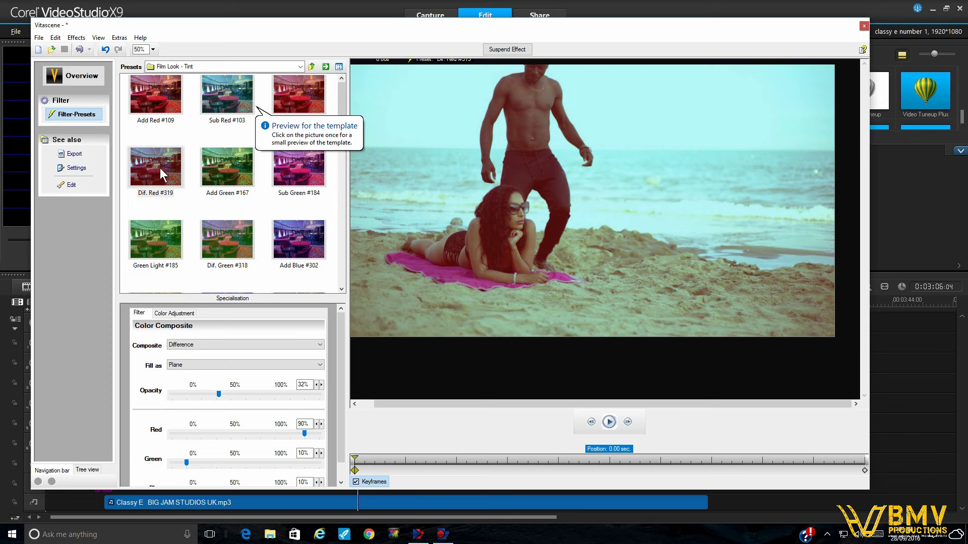
{"action": "left_click", "coordinate": [145, 162]}
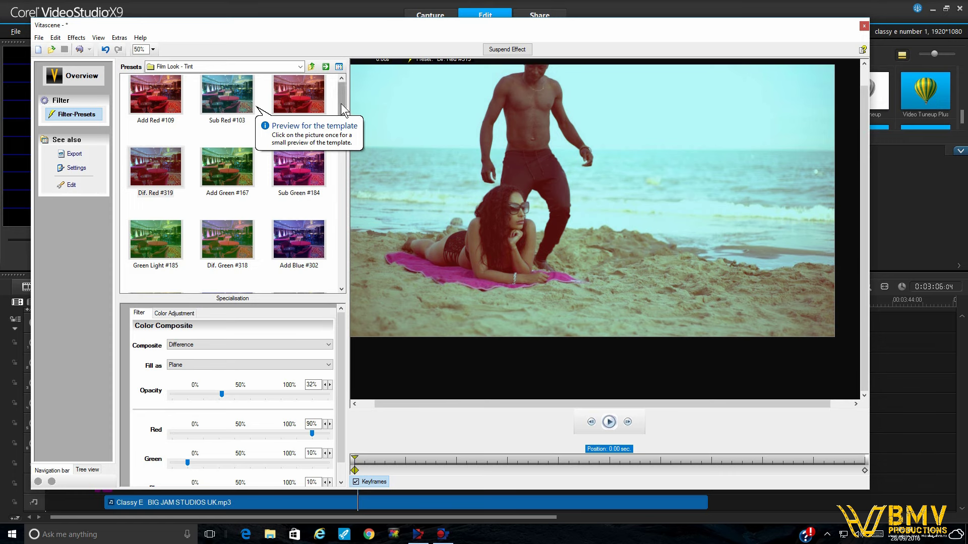
- Try the Dif. Blue #347, Add Magenta #181, Sub Magenta #182 and Dif. Magenta #321 tint presets on the clip
{"action": "scroll", "coordinate": [317, 183], "scroll_direction": "down", "scroll_amount": 3}
{"action": "left_click", "coordinate": [317, 183]}
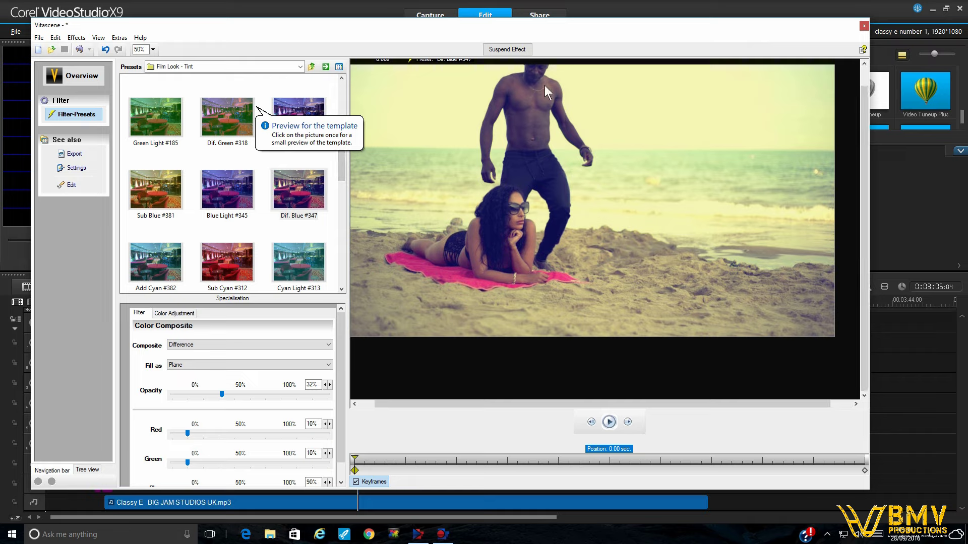
{"action": "left_click_drag", "start_coordinate": [340, 172], "coordinate": [341, 231]}
{"action": "left_click", "coordinate": [312, 180]}
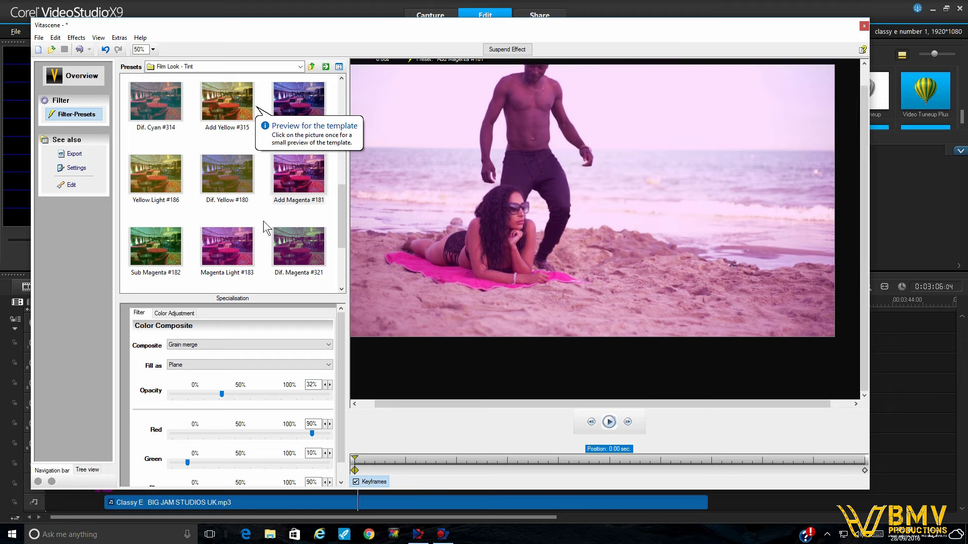
{"action": "left_click", "coordinate": [164, 253]}
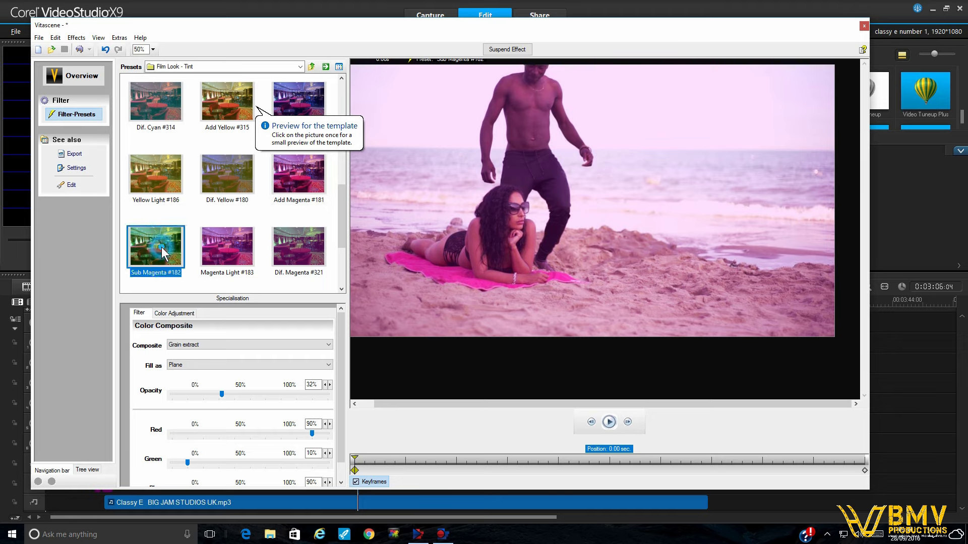
{"action": "scroll", "coordinate": [342, 199], "scroll_direction": "down", "scroll_amount": 1}
{"action": "left_click", "coordinate": [296, 189]}
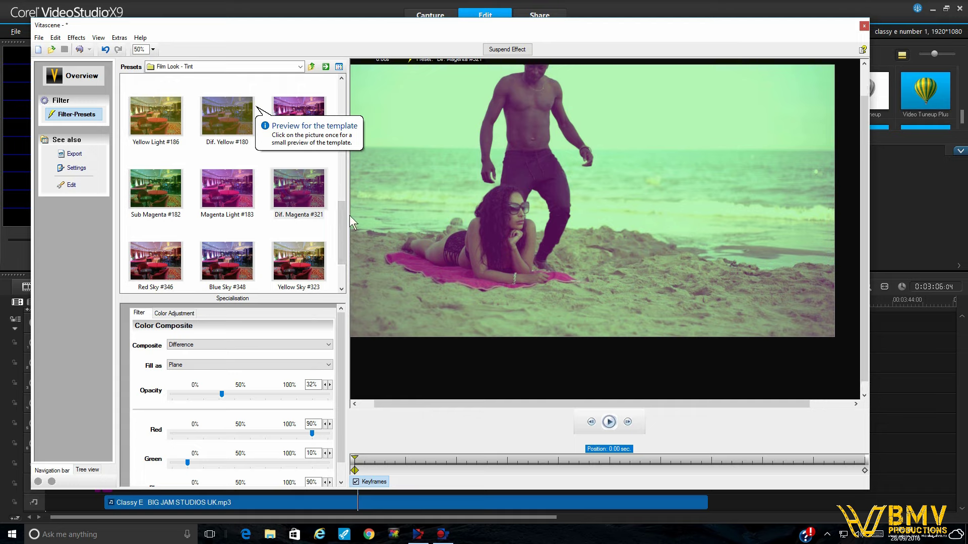
- Try the Add Blue #302, Dif. Red #319, Add Green #167, Green Light #185, Dif. Green #318 and Red Light #344 presets
{"action": "left_click_drag", "start_coordinate": [343, 225], "coordinate": [340, 104]}
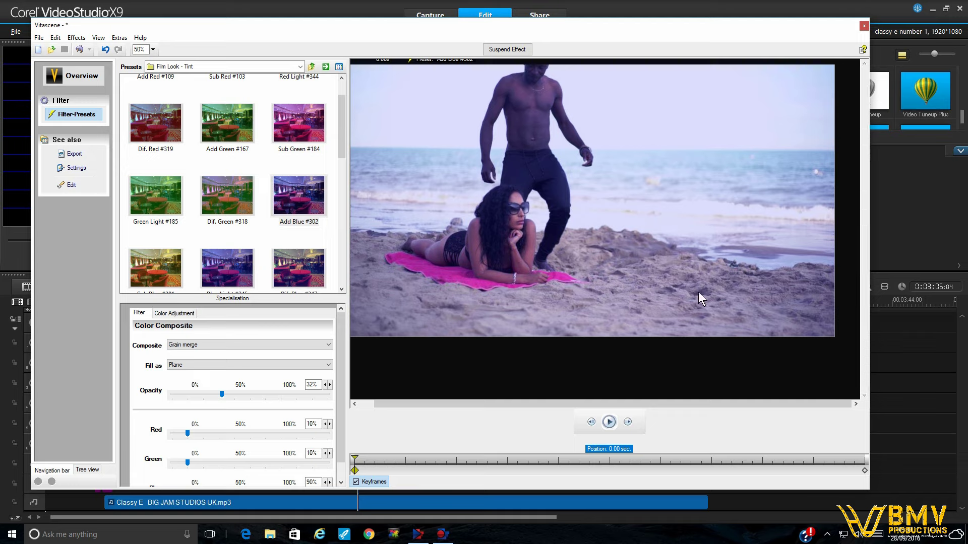
{"action": "left_click_drag", "start_coordinate": [335, 149], "coordinate": [340, 123]}
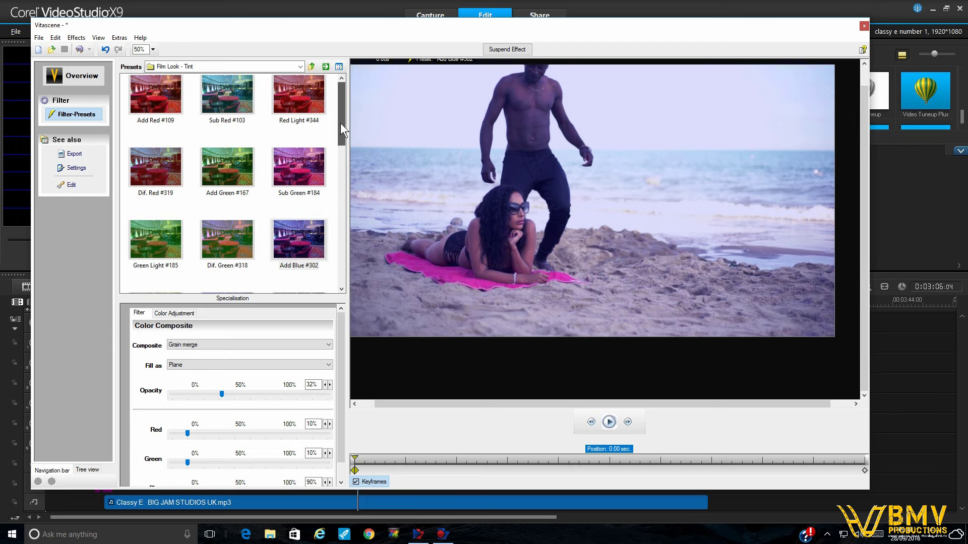
{"action": "left_click", "coordinate": [156, 159]}
{"action": "left_click", "coordinate": [222, 170]}
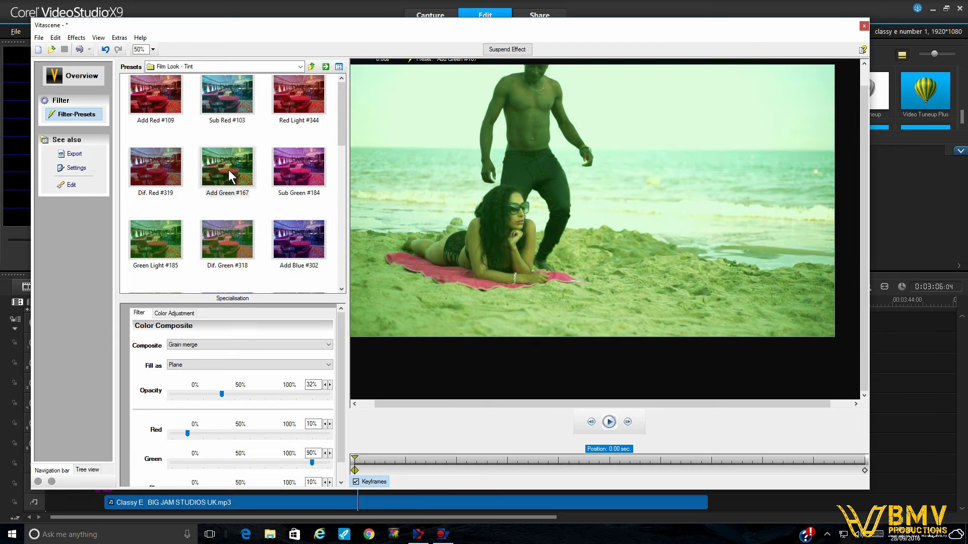
{"action": "left_click", "coordinate": [174, 234]}
{"action": "left_click", "coordinate": [223, 237]}
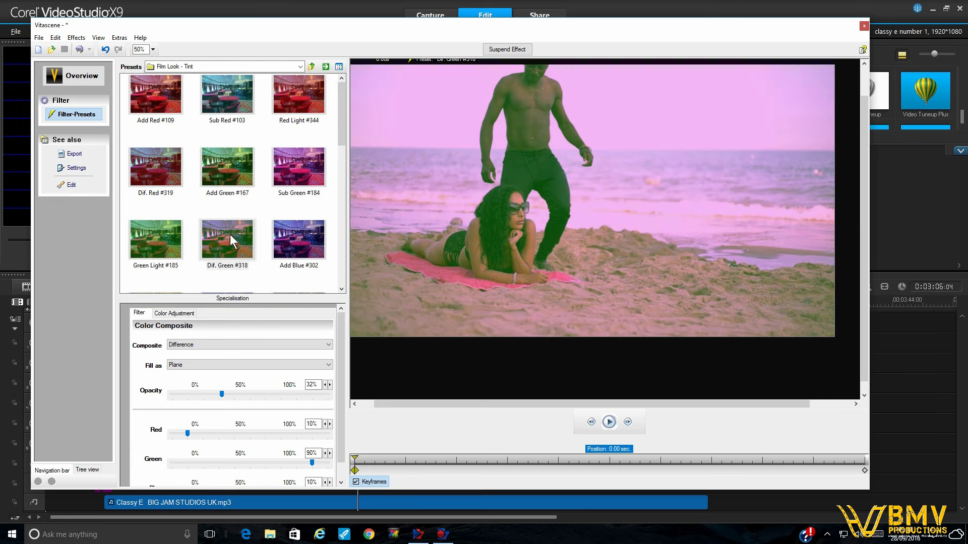
{"action": "left_click", "coordinate": [286, 101]}
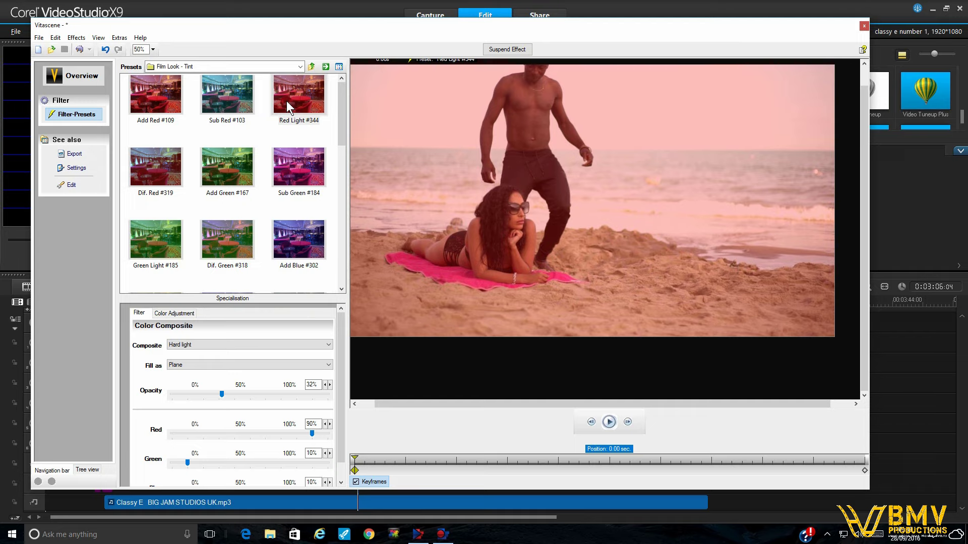
- Switch to the Film Look - Extrem presets and try Glow Light Smear #165 and Rainbow Glow Lights #228
{"action": "left_click", "coordinate": [295, 68]}
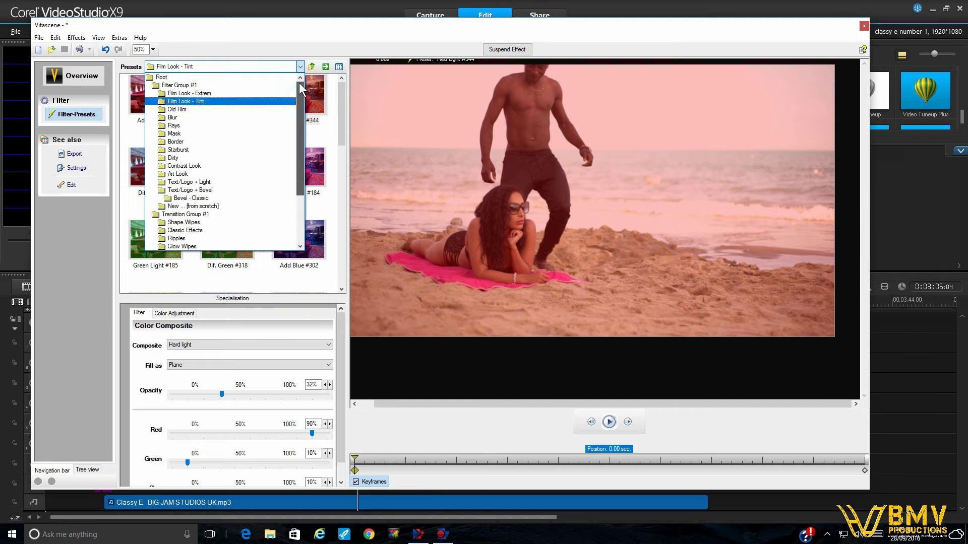
{"action": "left_click", "coordinate": [246, 93]}
{"action": "left_click", "coordinate": [231, 115]}
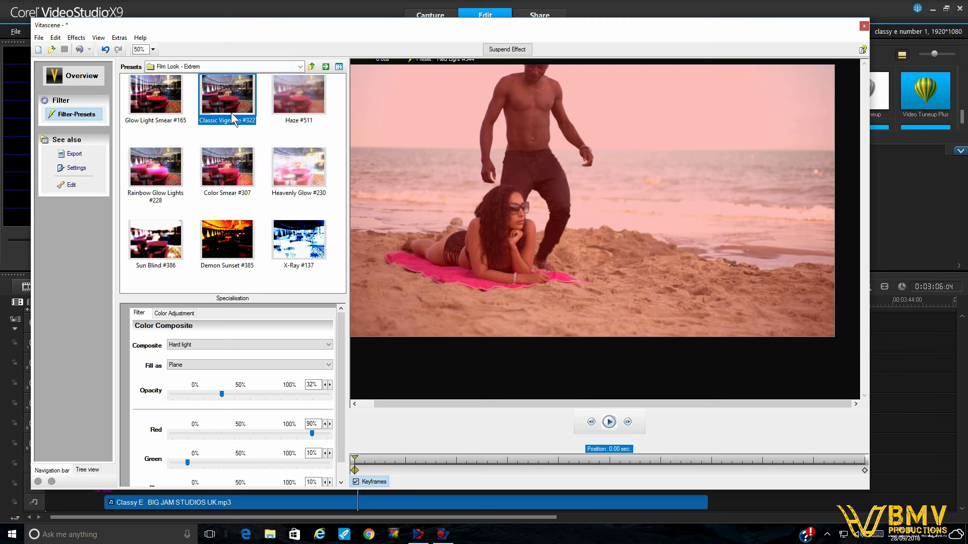
{"action": "left_click", "coordinate": [167, 104]}
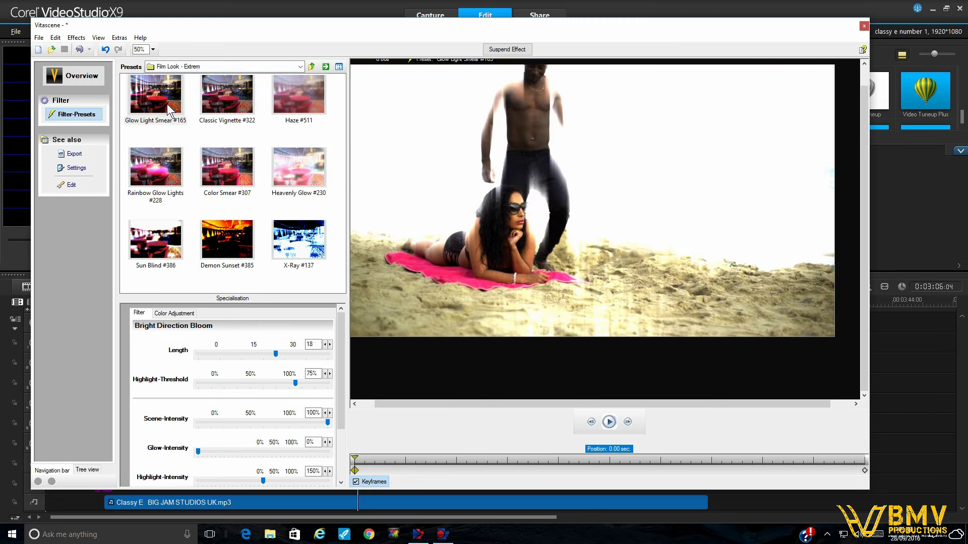
{"action": "left_click", "coordinate": [157, 174]}
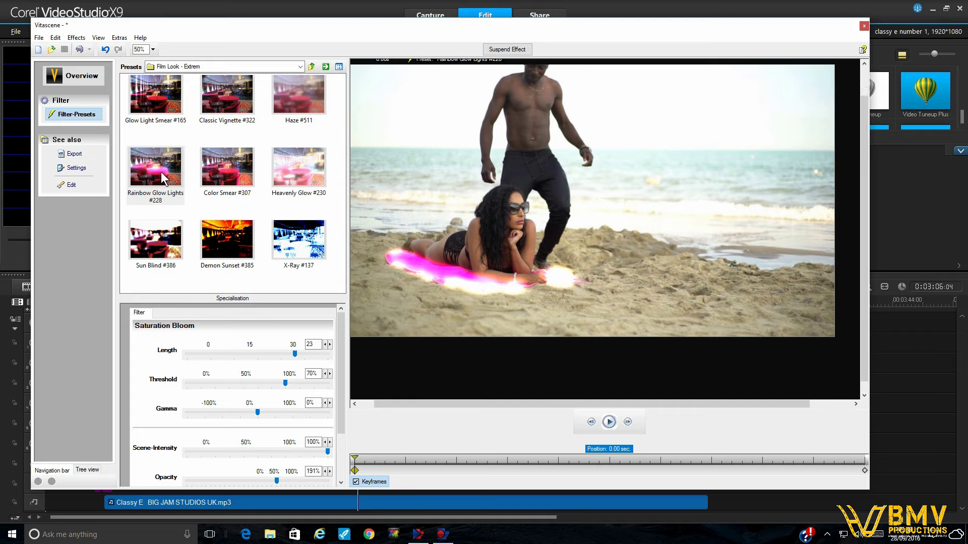
- Switch to the Old Film presets and compare Sepia #93, Anno 1940 #320 and VHS #169, returning to Sepia #93
{"action": "left_click", "coordinate": [290, 66]}
{"action": "left_click_drag", "start_coordinate": [301, 98], "coordinate": [300, 78]}
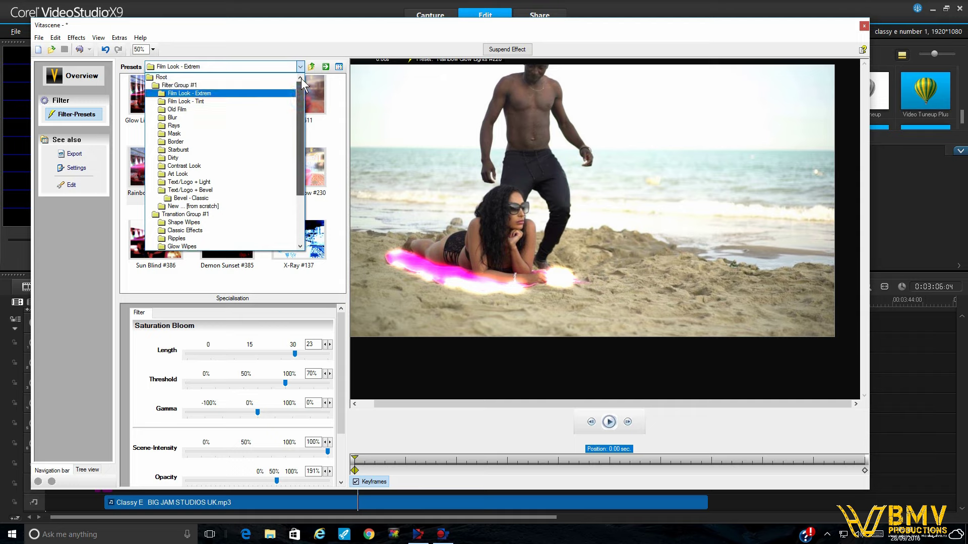
{"action": "left_click", "coordinate": [263, 108]}
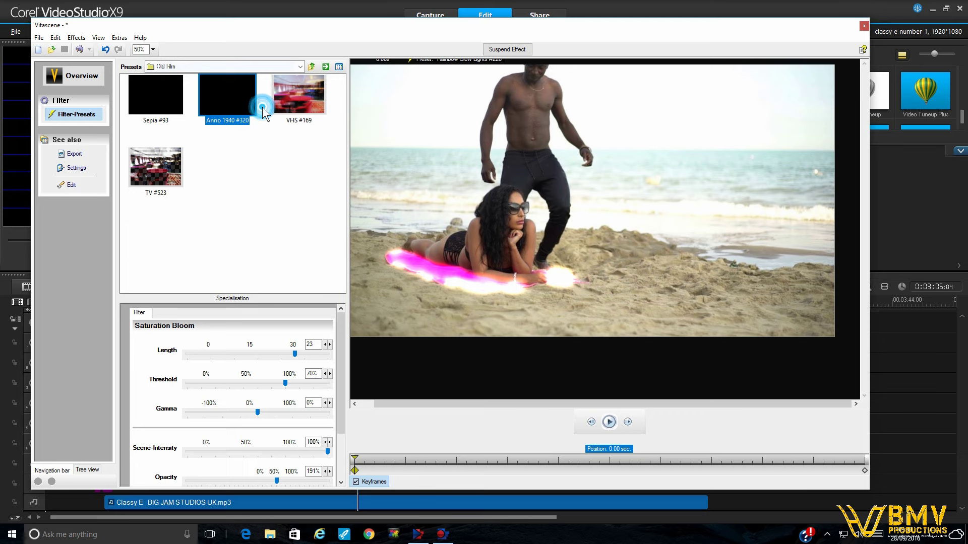
{"action": "left_click", "coordinate": [156, 101]}
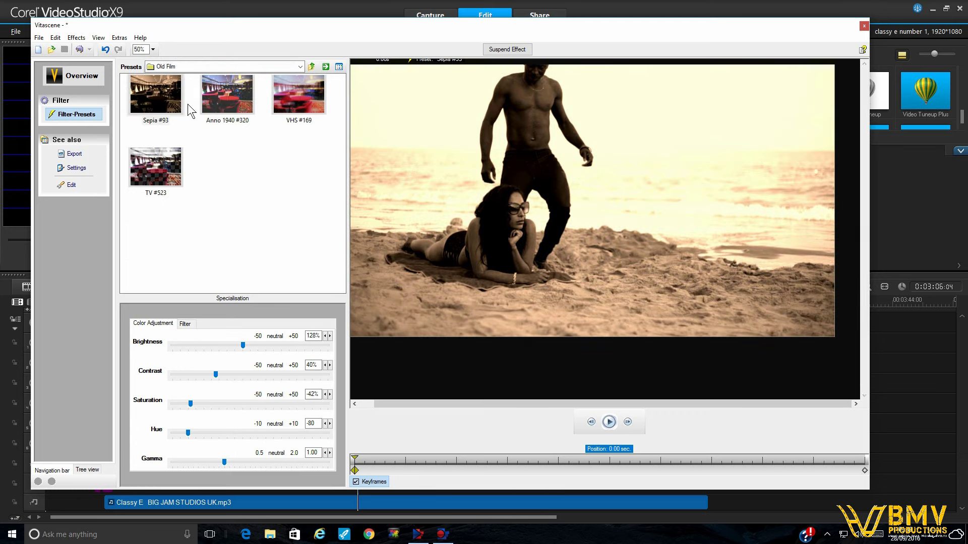
{"action": "left_click", "coordinate": [220, 98]}
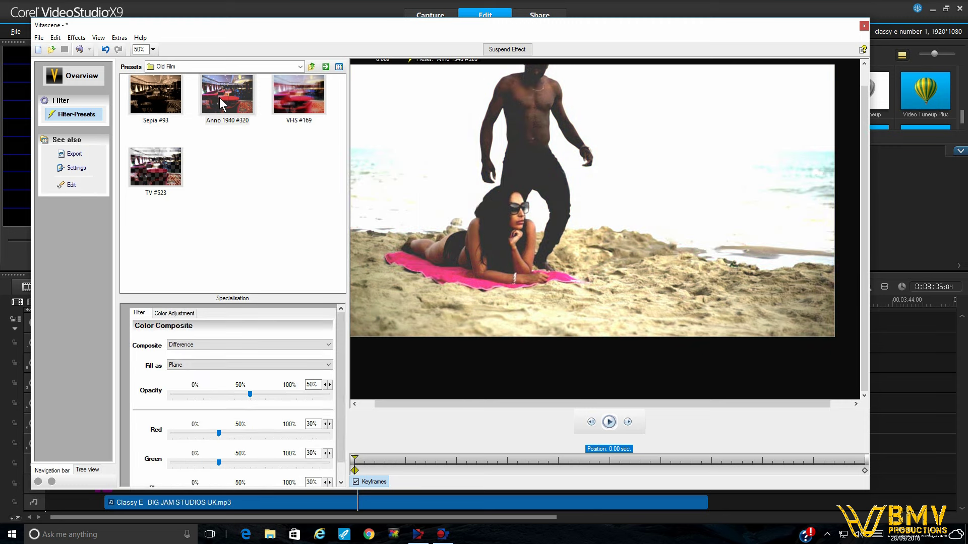
{"action": "left_click", "coordinate": [304, 93]}
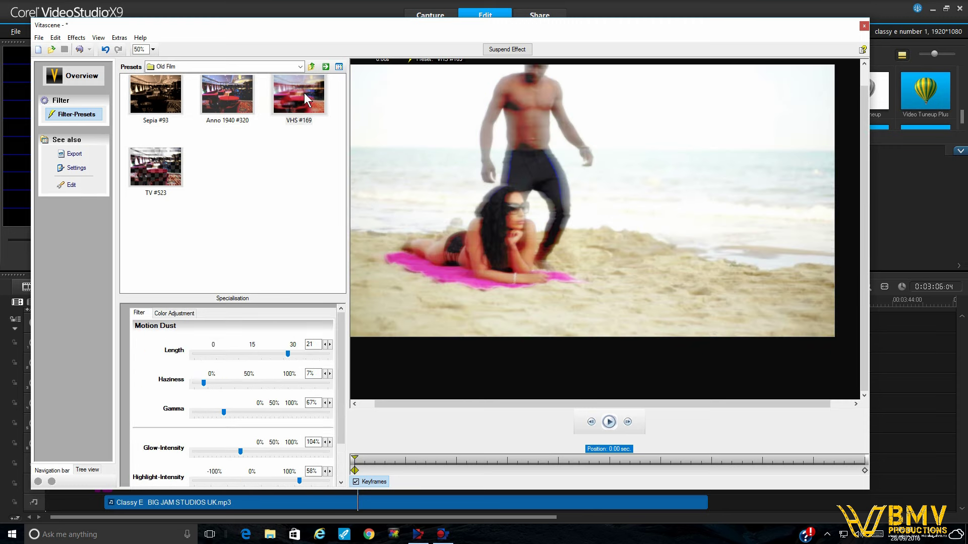
{"action": "left_click", "coordinate": [246, 115]}
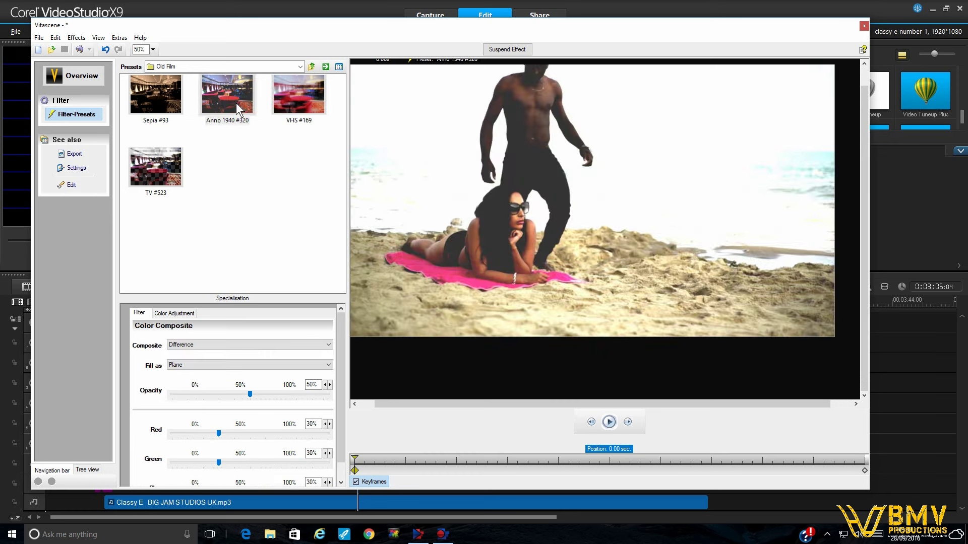
{"action": "left_click", "coordinate": [157, 100]}
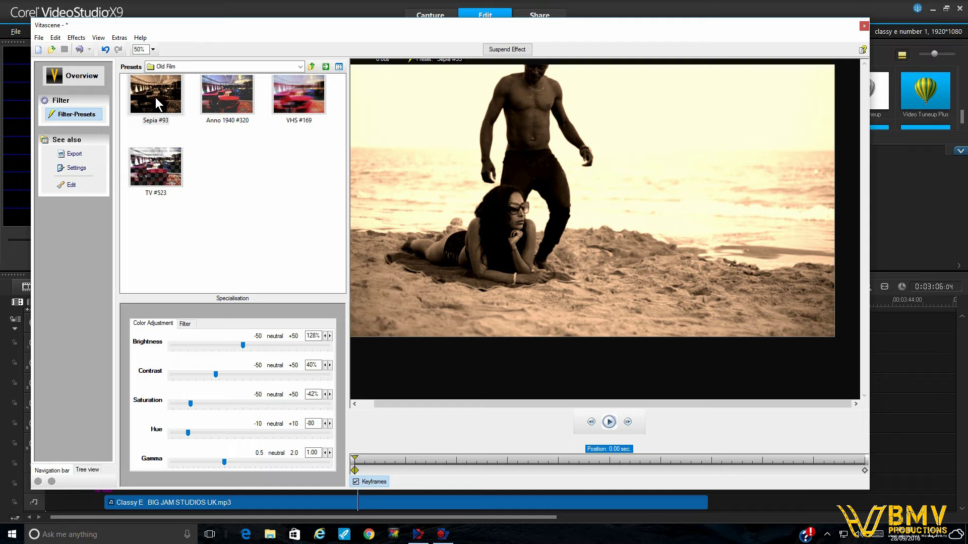
- Play the effect preview, apply the TV #523 preset during playback, and stop the preview
{"action": "left_click", "coordinate": [609, 422]}
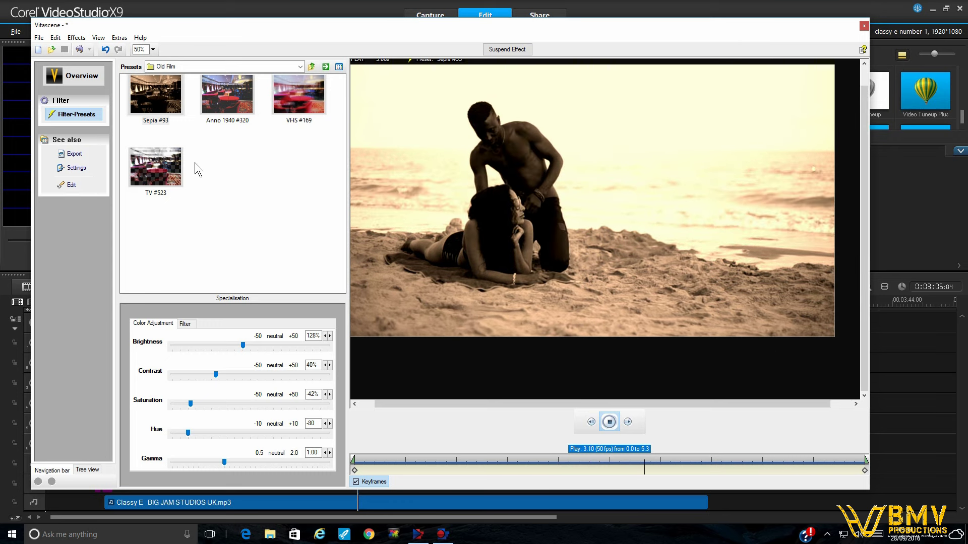
{"action": "left_click", "coordinate": [157, 167]}
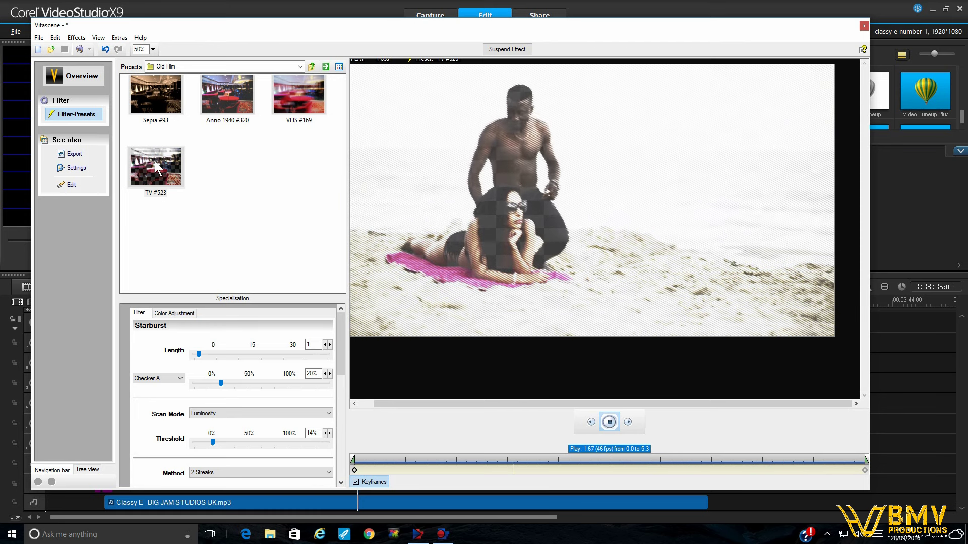
{"action": "left_click", "coordinate": [610, 422]}
- Switch to the Art Look presets, apply Cartoon Outline #612, and play its preview briefly
{"action": "left_click", "coordinate": [252, 62]}
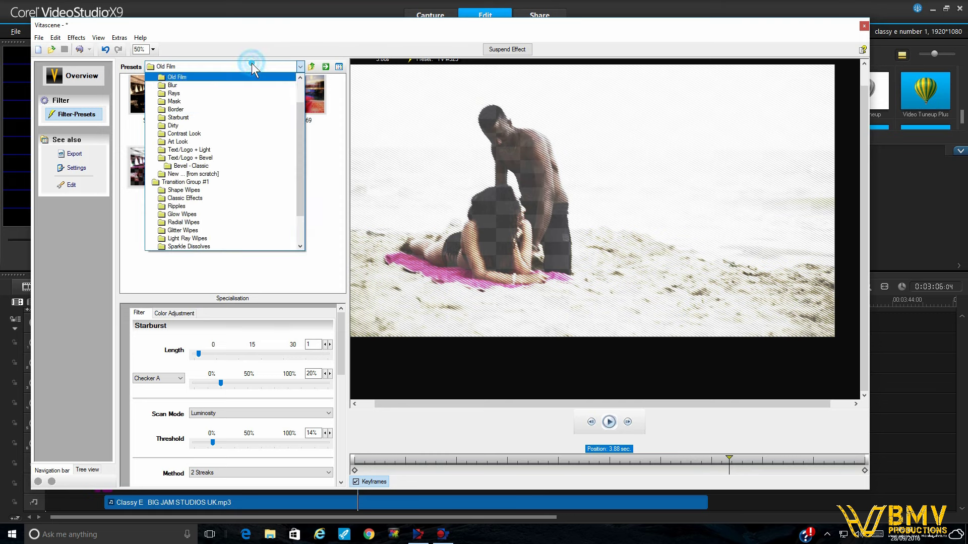
{"action": "left_click", "coordinate": [256, 141]}
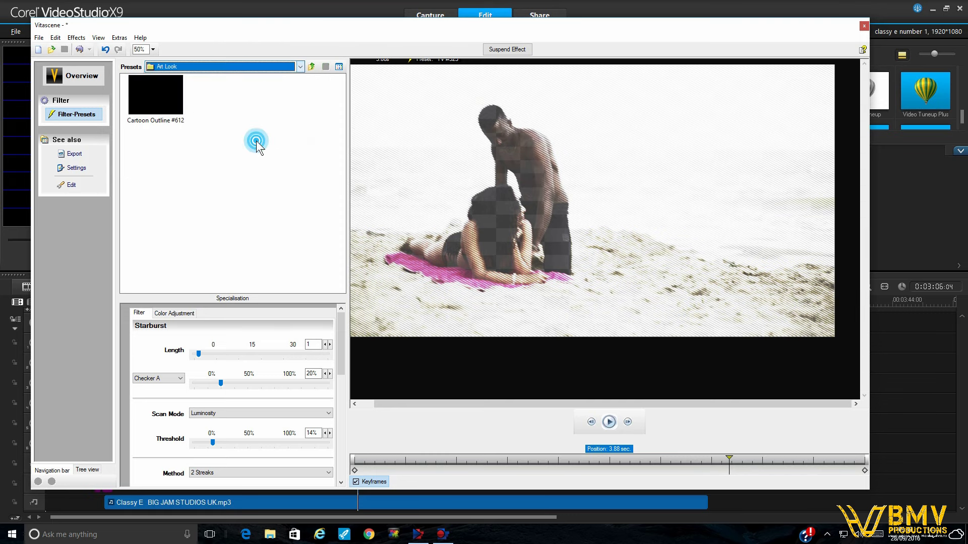
{"action": "left_click", "coordinate": [170, 103]}
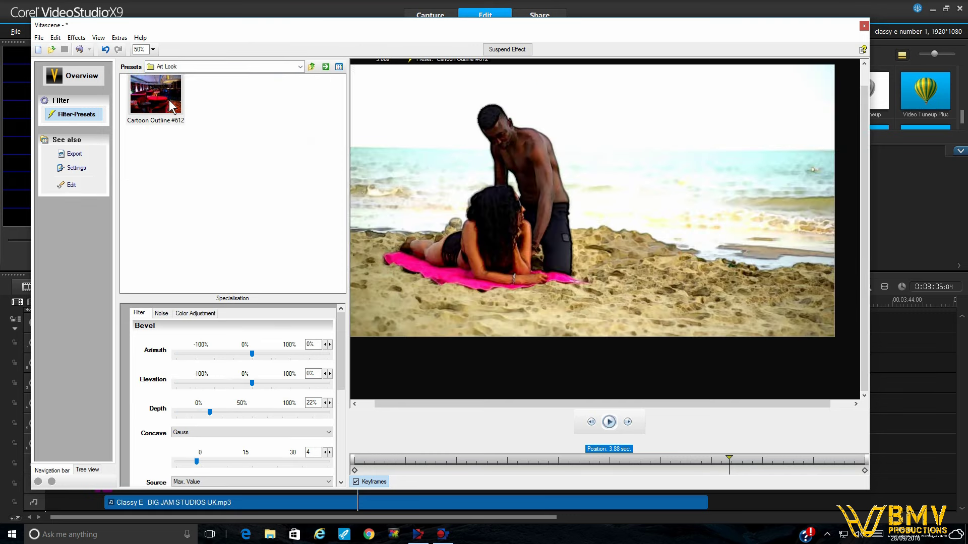
{"action": "left_click", "coordinate": [610, 422]}
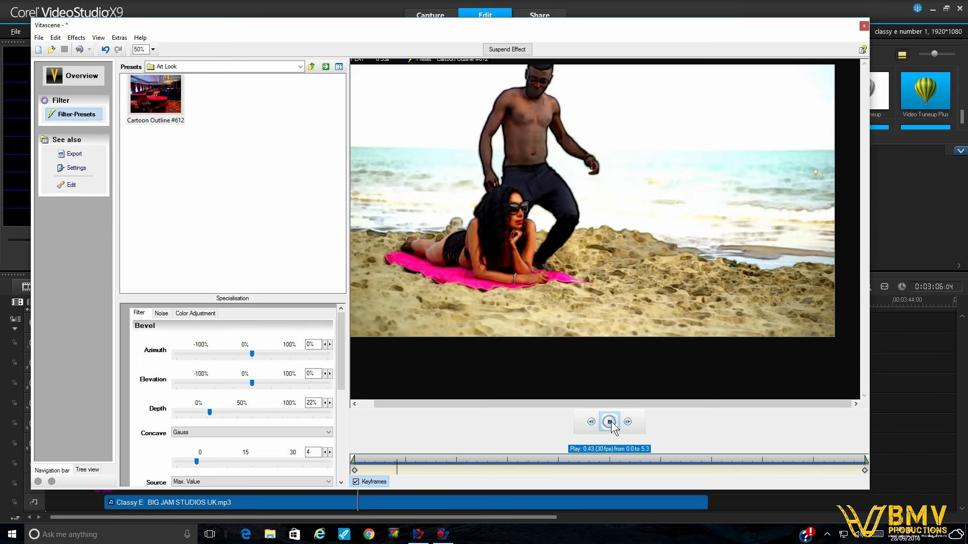
{"action": "left_click", "coordinate": [610, 423]}
- Switch to the Light Wipes presets and play the Torch Light Sweep #616 preview briefly
{"action": "left_click", "coordinate": [284, 66]}
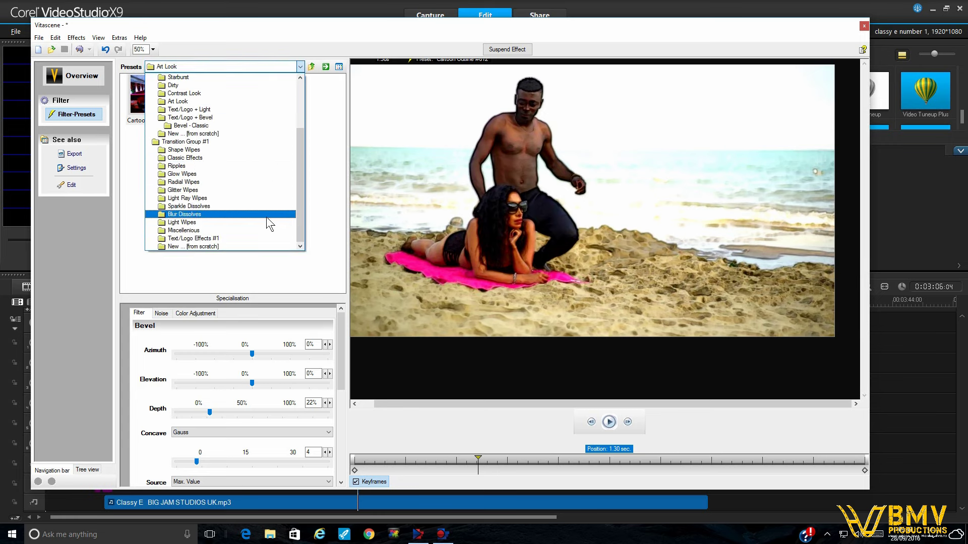
{"action": "left_click", "coordinate": [267, 222]}
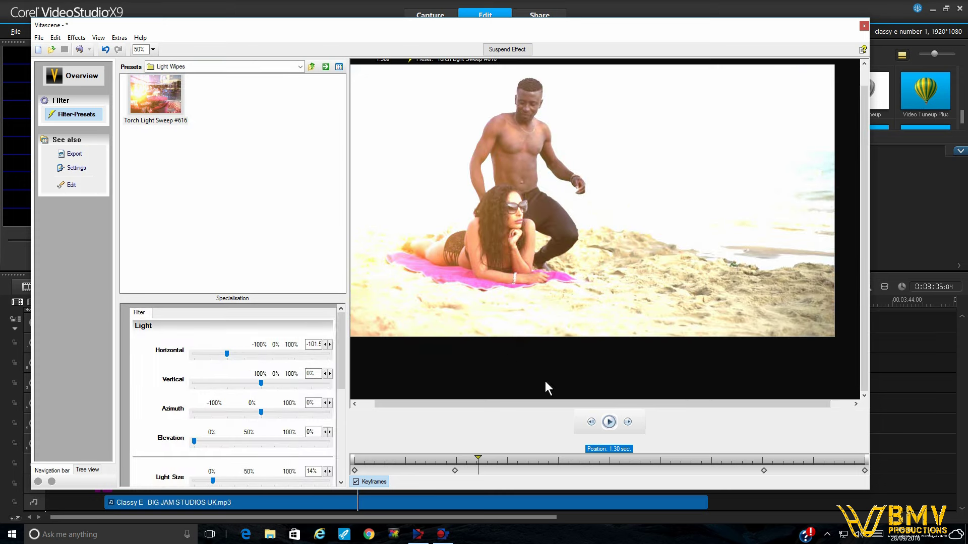
{"action": "left_click", "coordinate": [609, 422]}
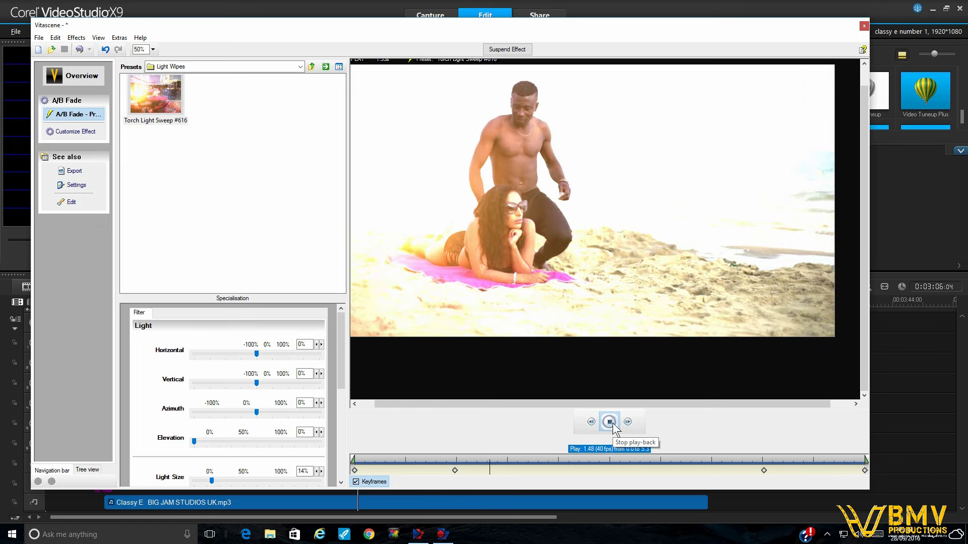
{"action": "left_click", "coordinate": [611, 422]}
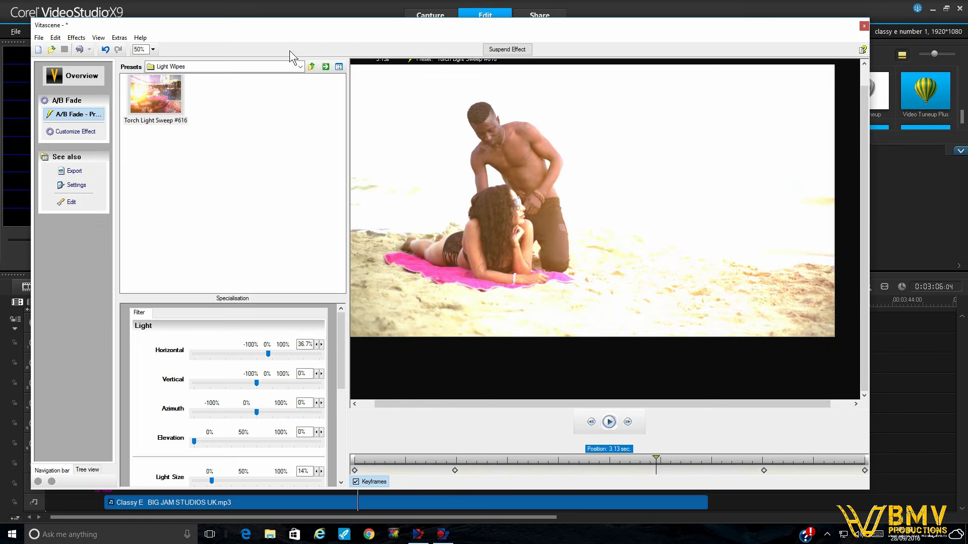
{"action": "left_click", "coordinate": [300, 66]}
{"action": "left_click_drag", "start_coordinate": [300, 134], "coordinate": [301, 66]}
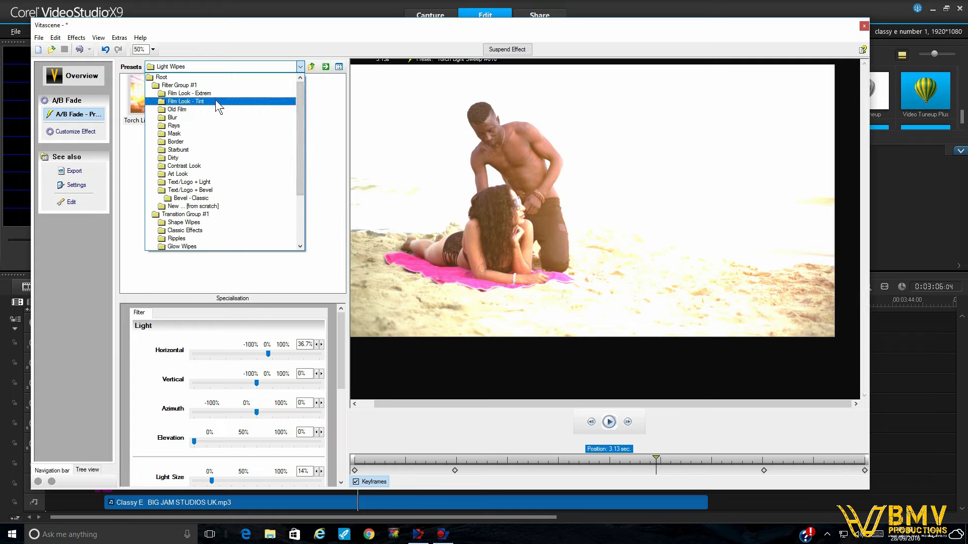
{"action": "left_click", "coordinate": [337, 135]}
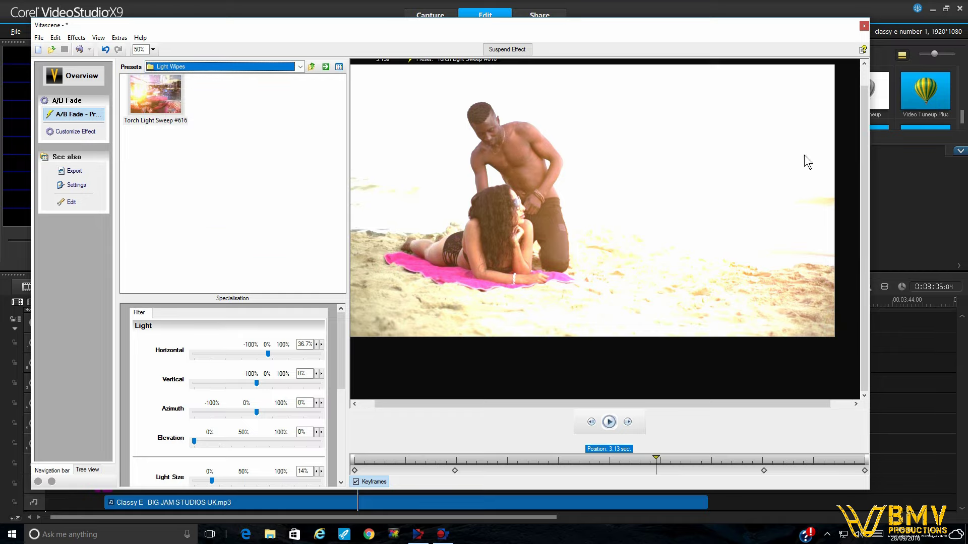
- Close the Vitascene window and undo applying the Vitascene 2.0 filter to the beach clip
{"action": "left_click", "coordinate": [863, 26]}
{"action": "left_click", "coordinate": [459, 300]}
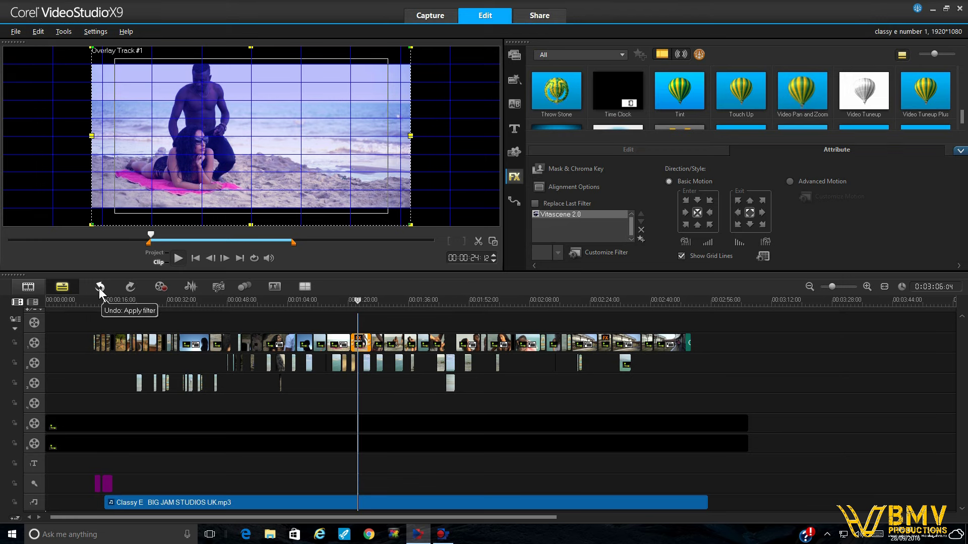
{"action": "left_click", "coordinate": [99, 288]}
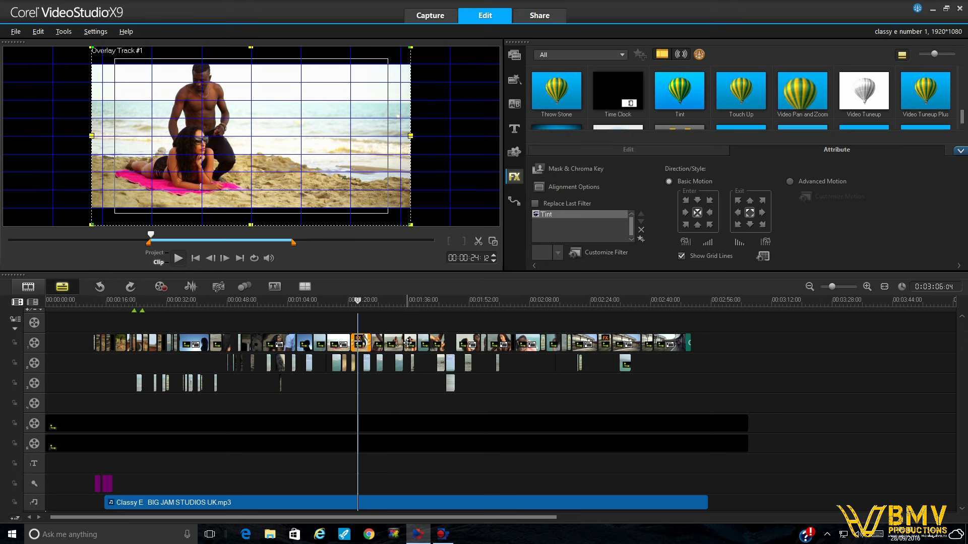
- Copy the attributes of the tinted beach clip and paste all of them onto the sea clip further along the same overlay track
{"action": "left_click", "coordinate": [364, 301]}
{"action": "left_click", "coordinate": [360, 301]}
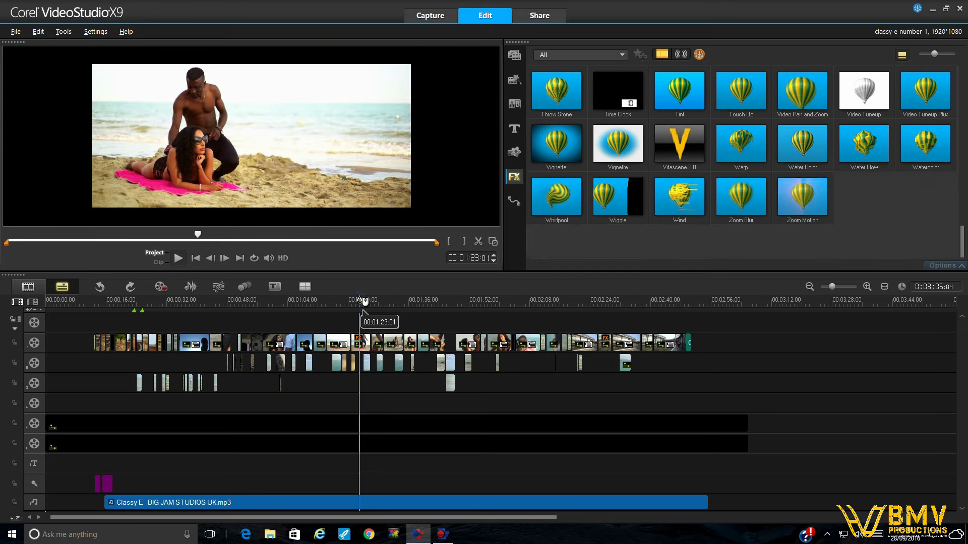
{"action": "right_click", "coordinate": [361, 342]}
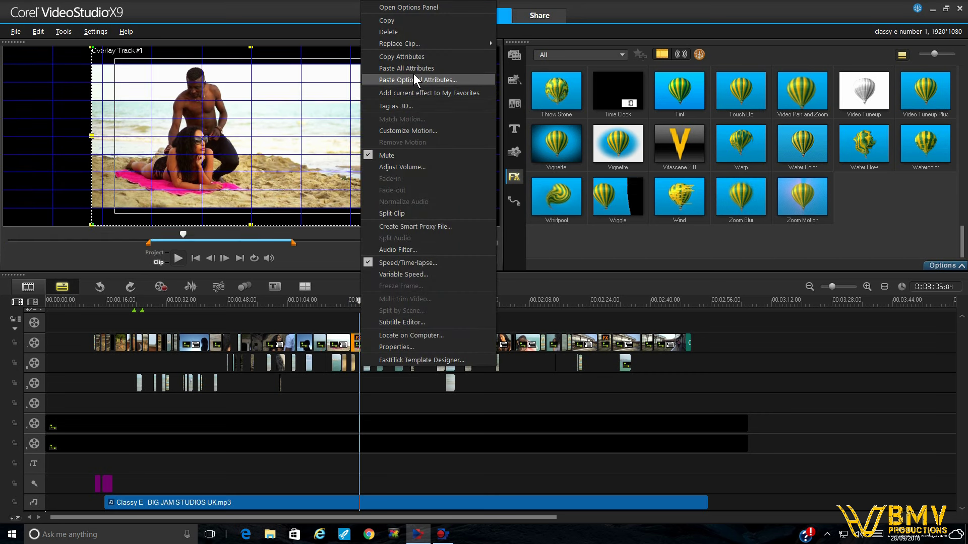
{"action": "left_click", "coordinate": [420, 57]}
{"action": "left_click", "coordinate": [394, 343]}
{"action": "right_click", "coordinate": [394, 341]}
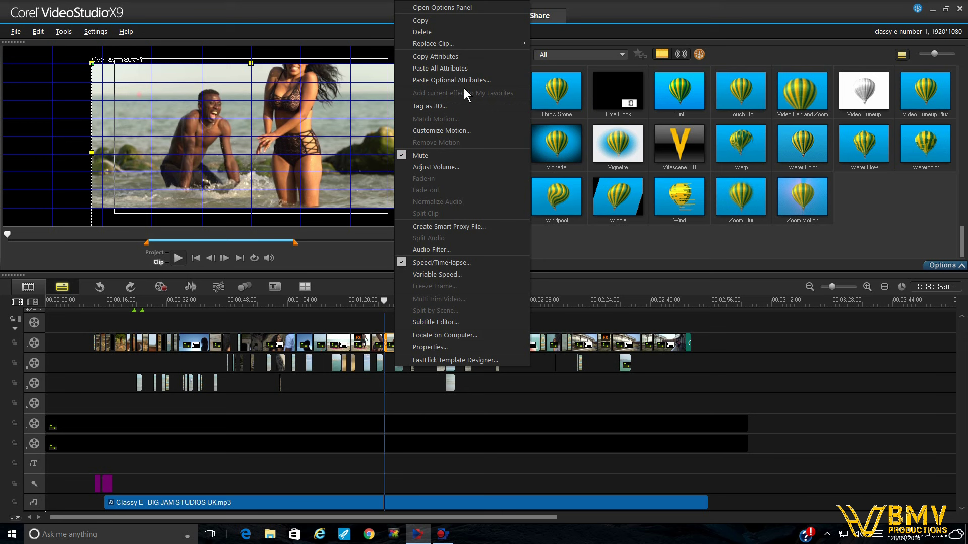
{"action": "left_click", "coordinate": [466, 66]}
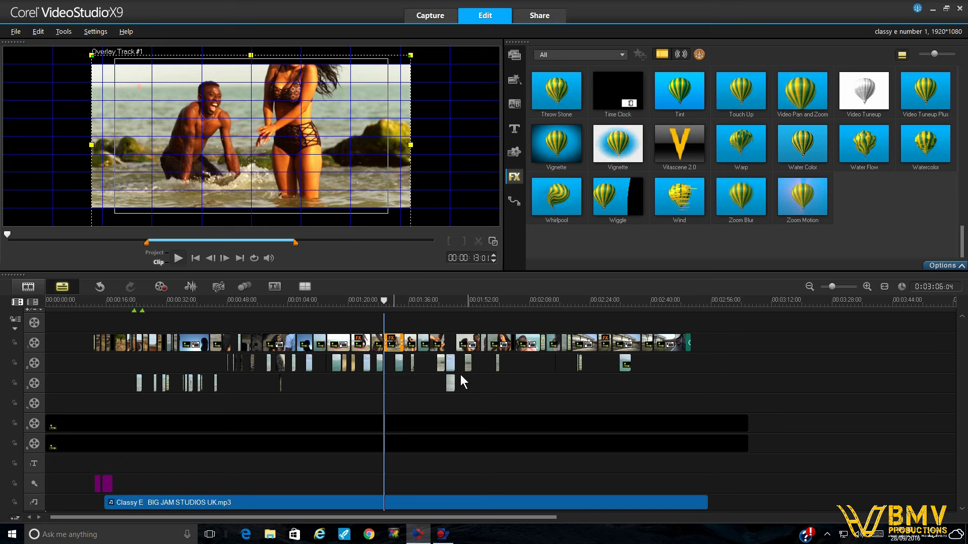
- Compare the beach and sea clips, and customize the sea clip's Tint filter with a tint value of -21.5 from first to last keyframe
{"action": "left_click", "coordinate": [393, 301]}
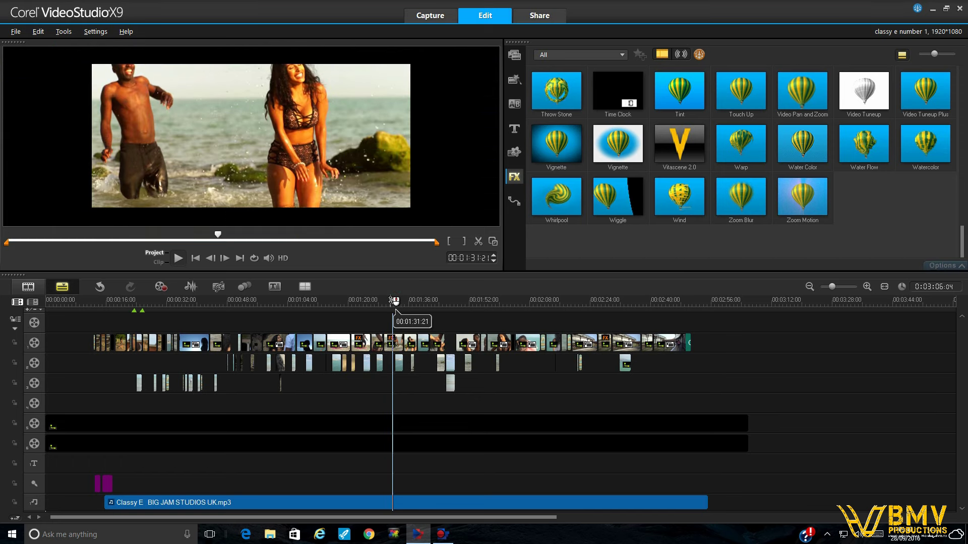
{"action": "left_click", "coordinate": [357, 302]}
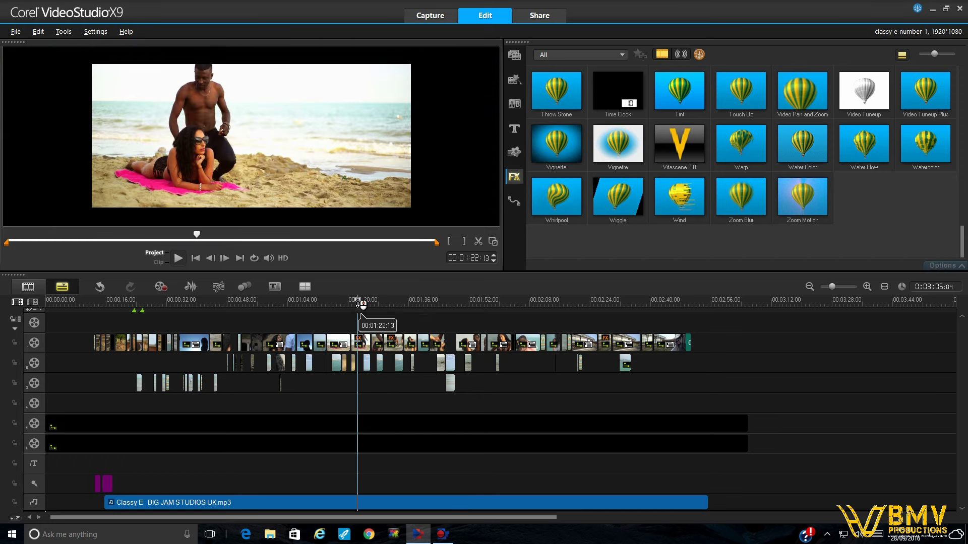
{"action": "left_click", "coordinate": [391, 302]}
{"action": "left_click", "coordinate": [399, 338]}
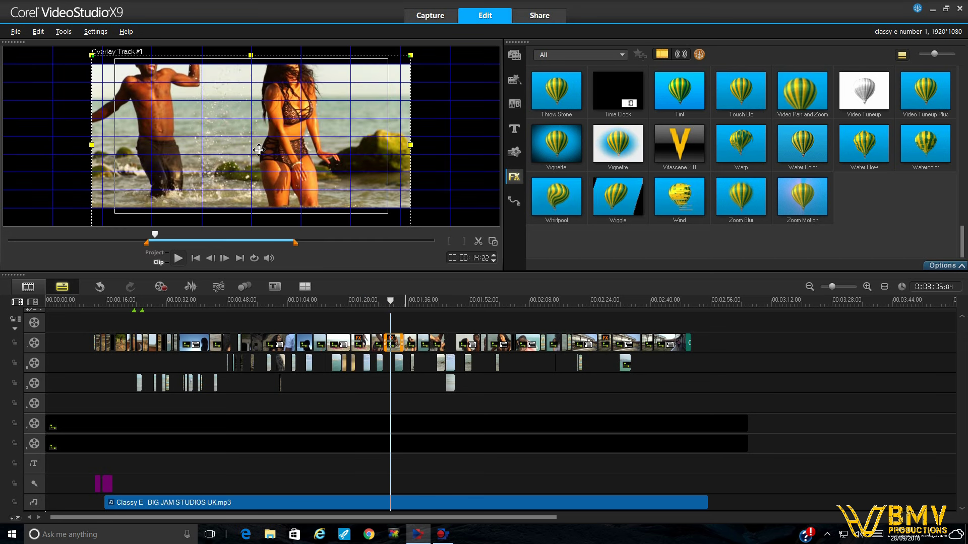
{"action": "left_click", "coordinate": [933, 264]}
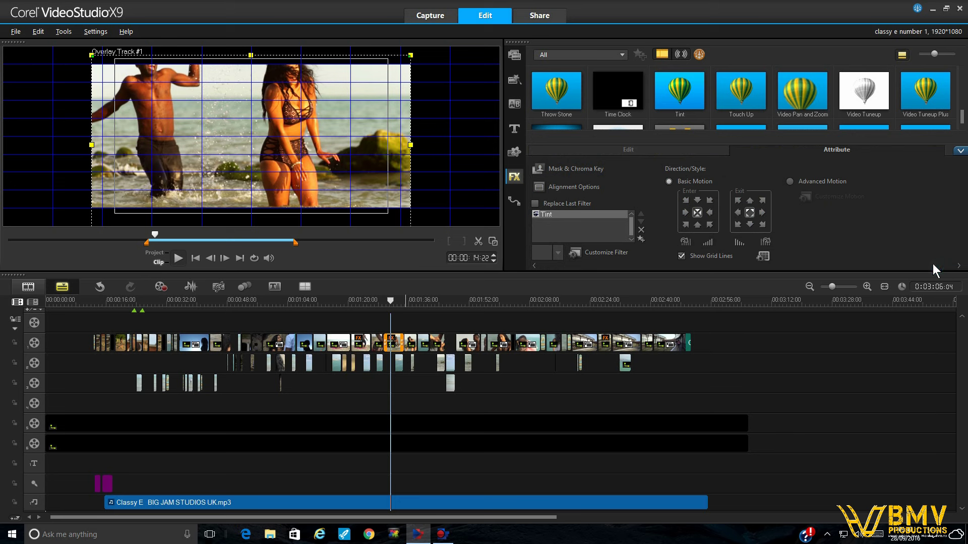
{"action": "left_click", "coordinate": [605, 251]}
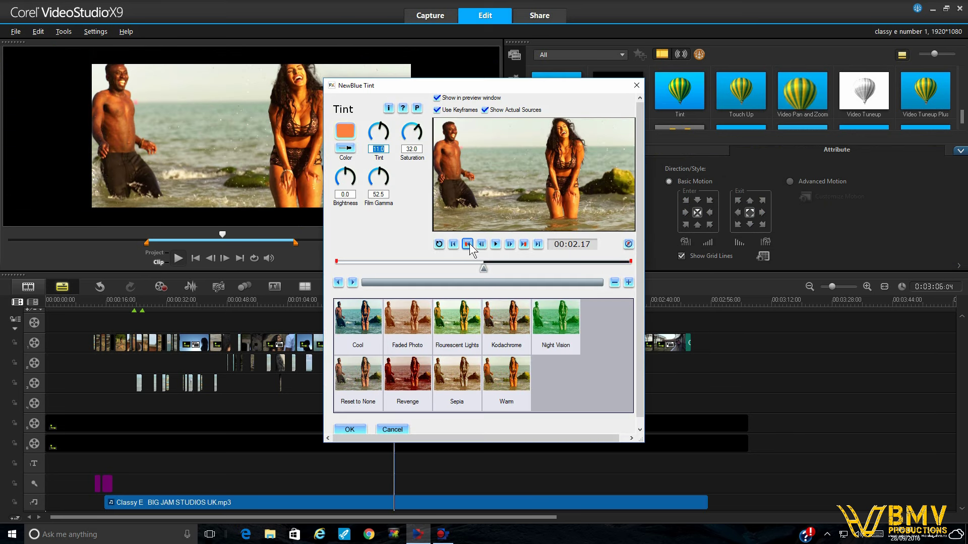
{"action": "left_click", "coordinate": [469, 243]}
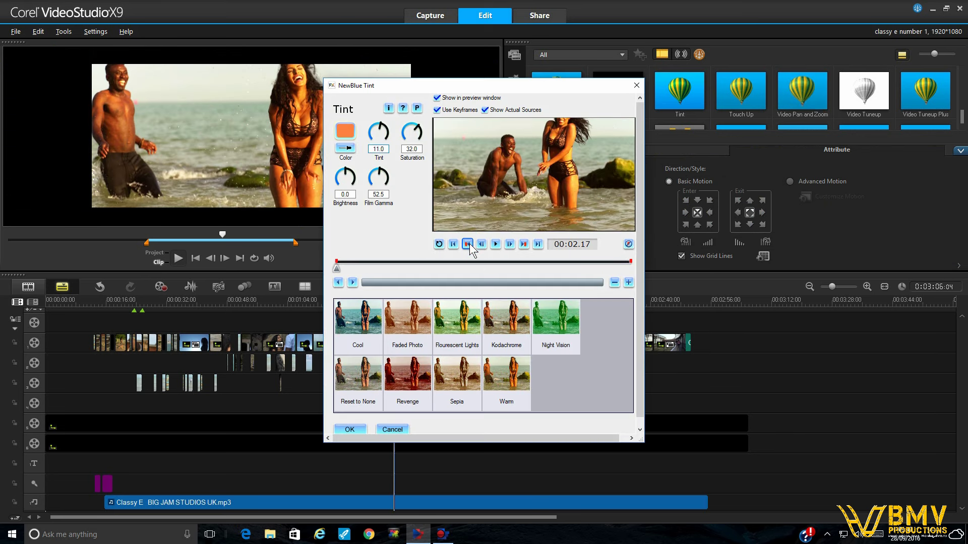
{"action": "left_click", "coordinate": [512, 376]}
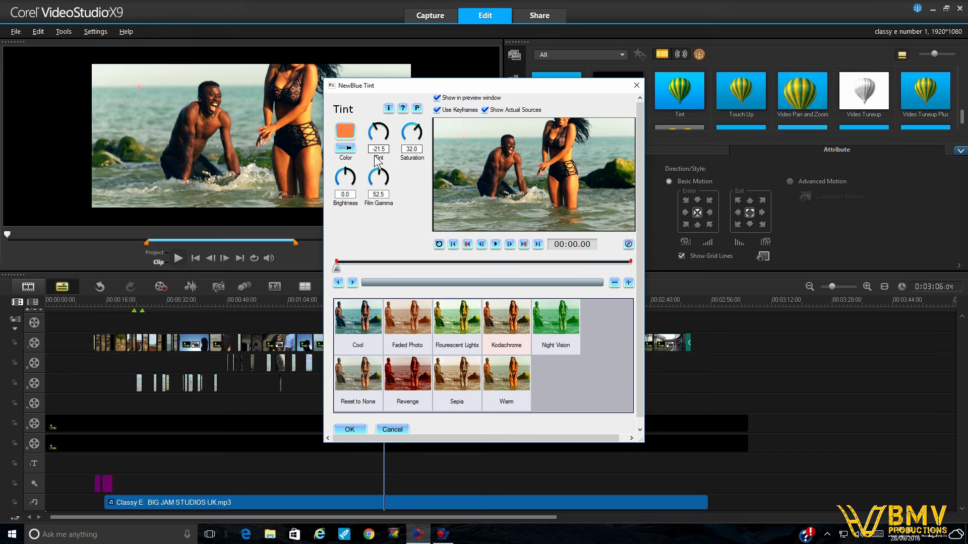
{"action": "left_click", "coordinate": [524, 244]}
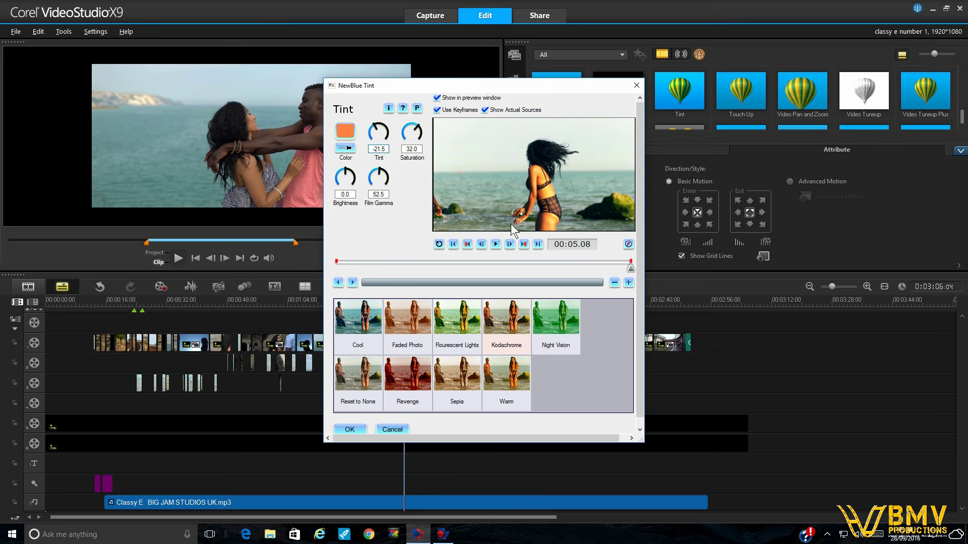
{"action": "left_click", "coordinate": [349, 432]}
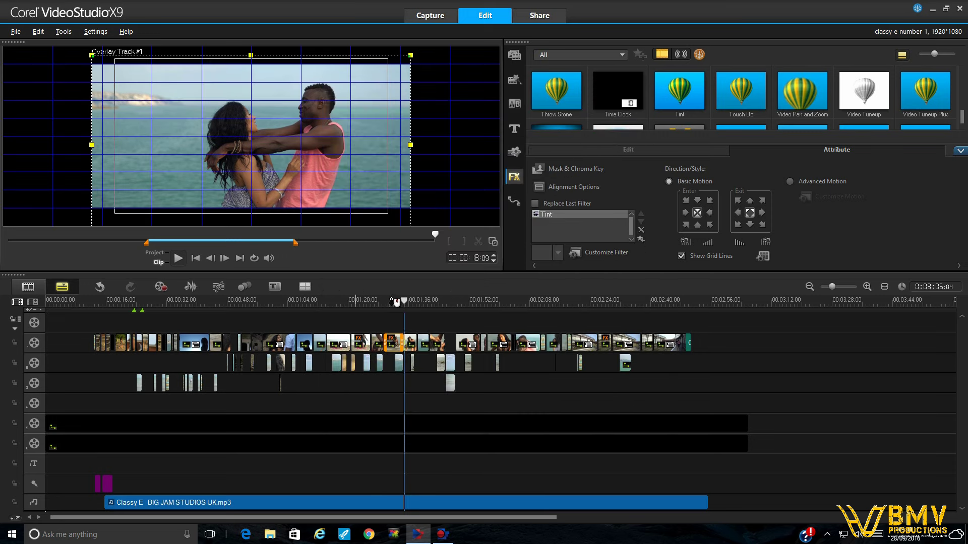
- Compare the color of the beach clip near 00:01:23, the sea clip near 00:01:31, and the following clip near 00:01:35
{"action": "left_click", "coordinate": [392, 302]}
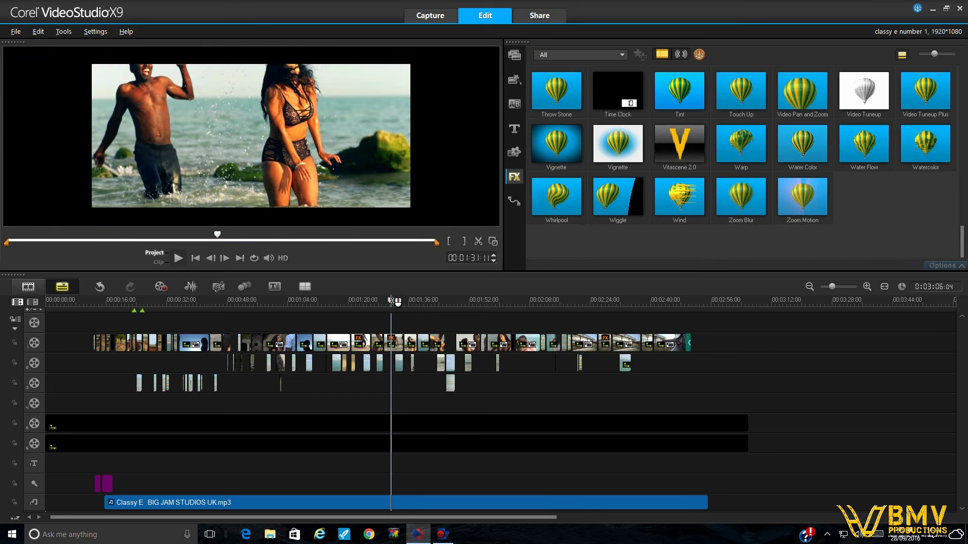
{"action": "left_click", "coordinate": [361, 301]}
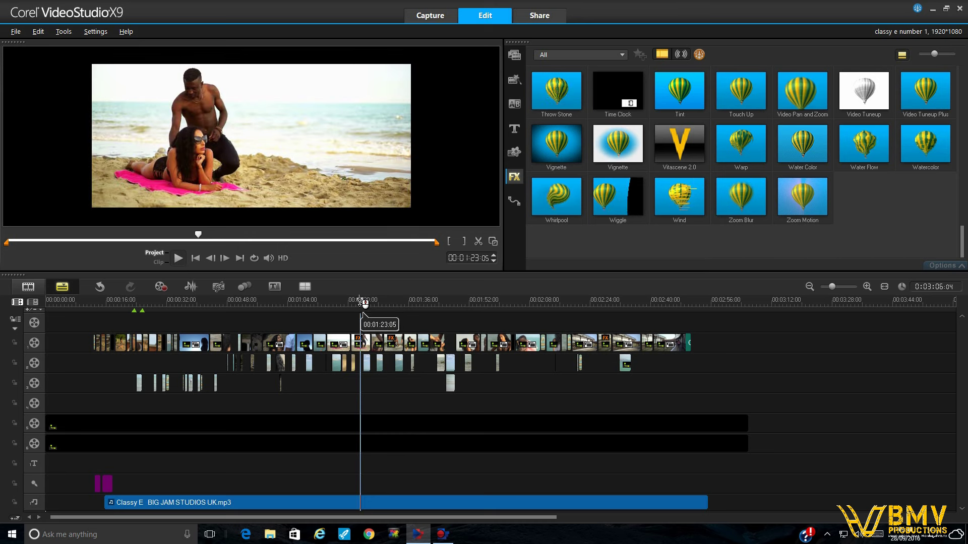
{"action": "left_click", "coordinate": [395, 302]}
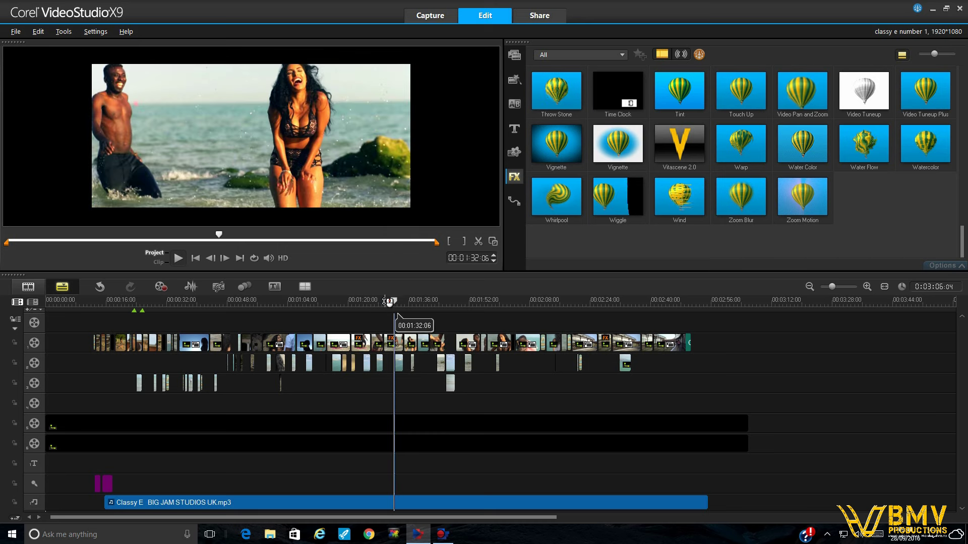
{"action": "left_click", "coordinate": [361, 302]}
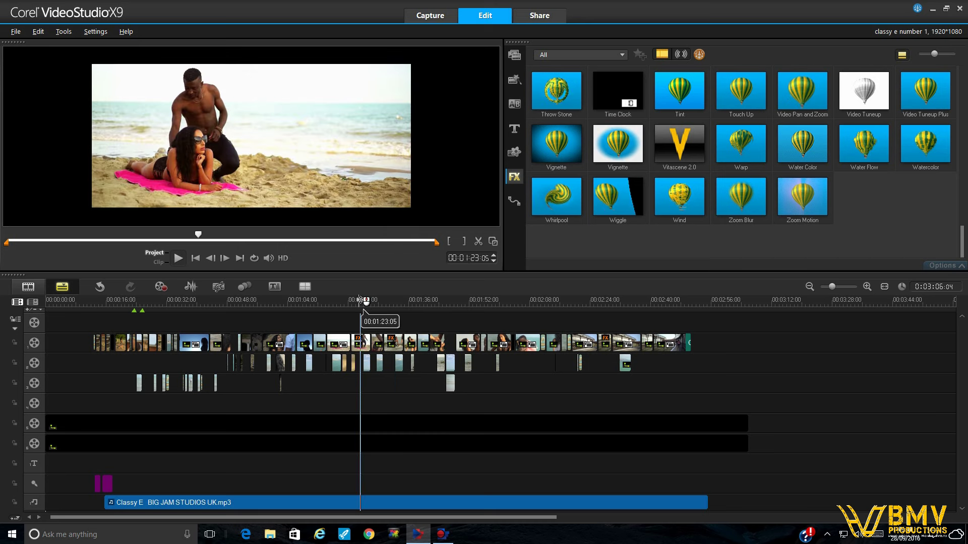
{"action": "left_click", "coordinate": [393, 301]}
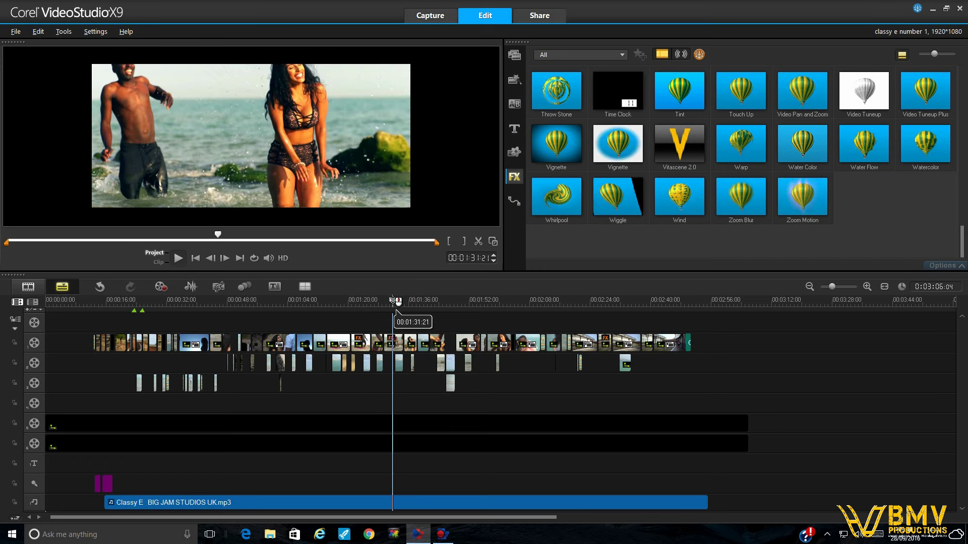
{"action": "left_click", "coordinate": [362, 302]}
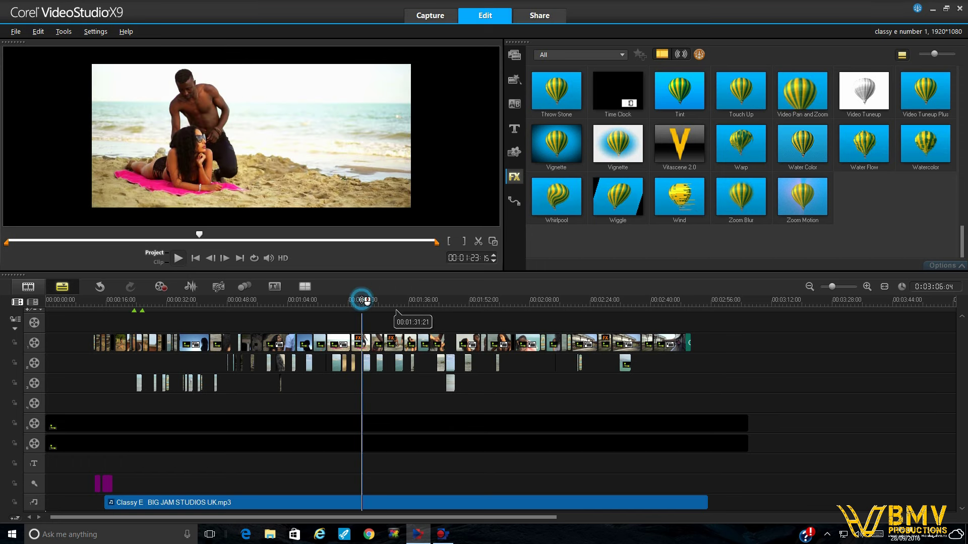
{"action": "left_click", "coordinate": [389, 302]}
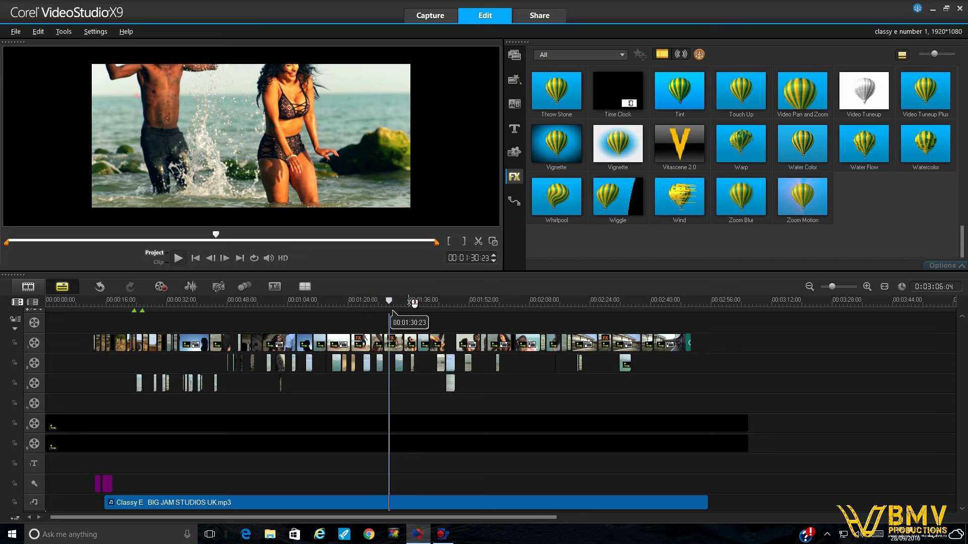
{"action": "left_click", "coordinate": [413, 303]}
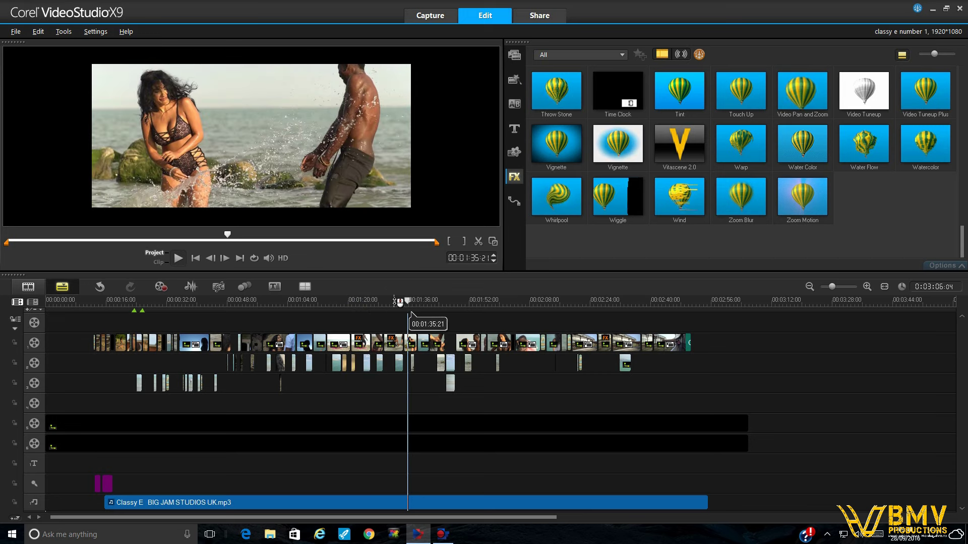
{"action": "left_click", "coordinate": [391, 301]}
{"action": "left_click", "coordinate": [403, 303]}
{"action": "left_click", "coordinate": [407, 302]}
{"action": "left_click", "coordinate": [413, 302]}
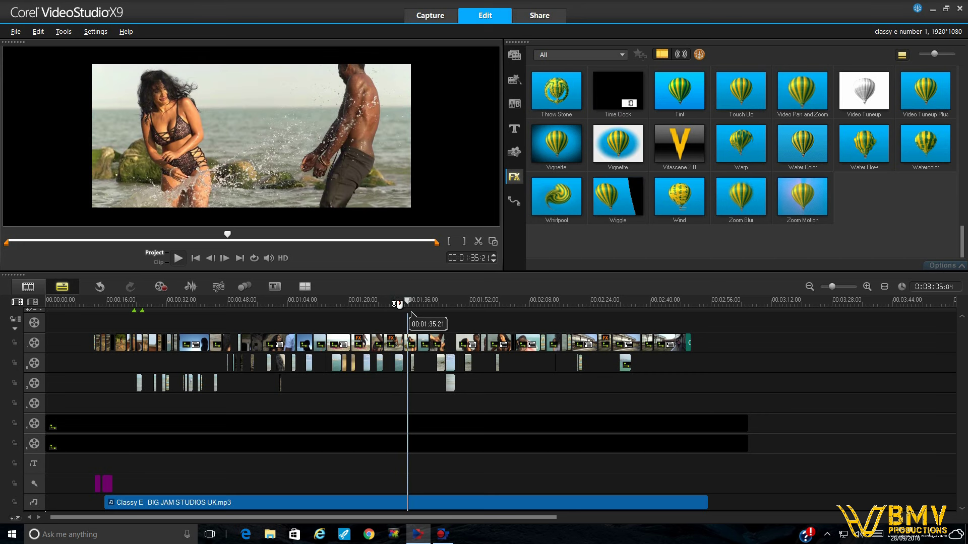
- Copy the attributes of the tinted sea clip near 00:01:31 and paste all of them onto the water-splash clip near 00:01:35
{"action": "left_click", "coordinate": [391, 302]}
{"action": "right_click", "coordinate": [392, 339]}
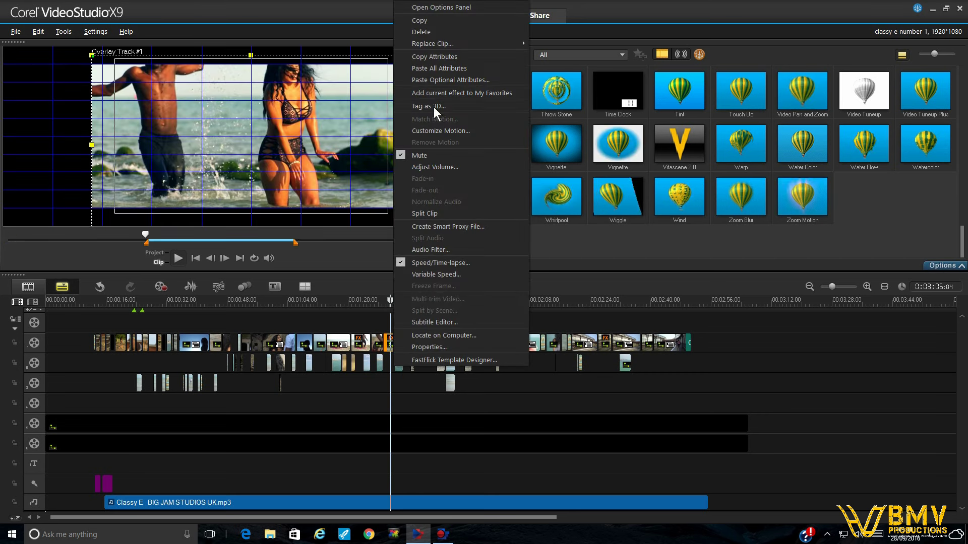
{"action": "left_click", "coordinate": [444, 57]}
{"action": "left_click", "coordinate": [408, 344]}
{"action": "right_click", "coordinate": [409, 343]}
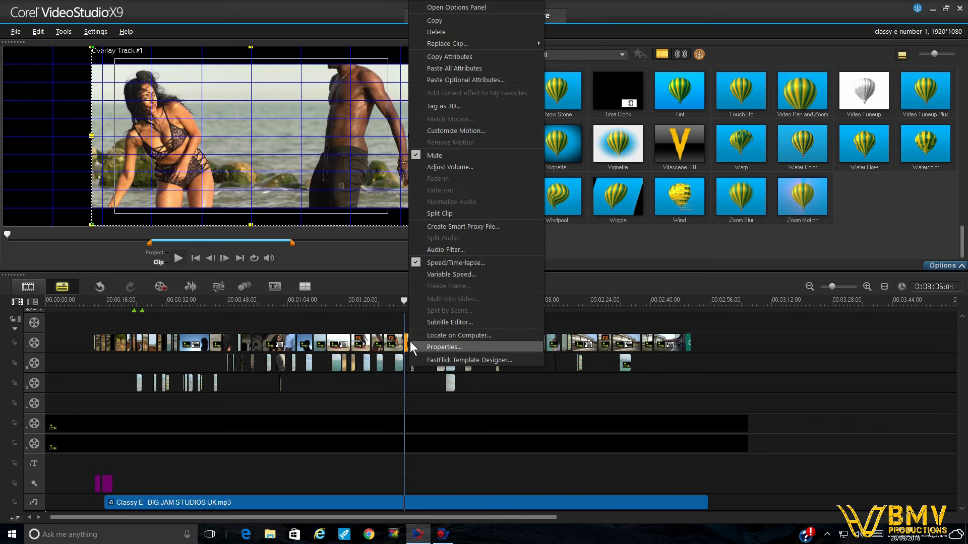
{"action": "left_click", "coordinate": [466, 70]}
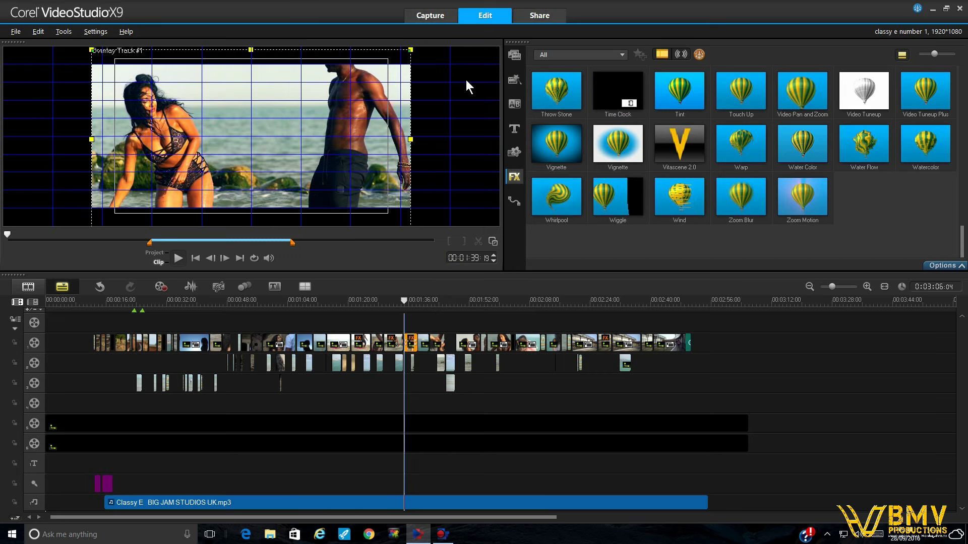
- Paste all of the sea clip's attributes onto the couple's embrace clip that follows on Overlay Track #1
{"action": "left_click", "coordinate": [420, 346]}
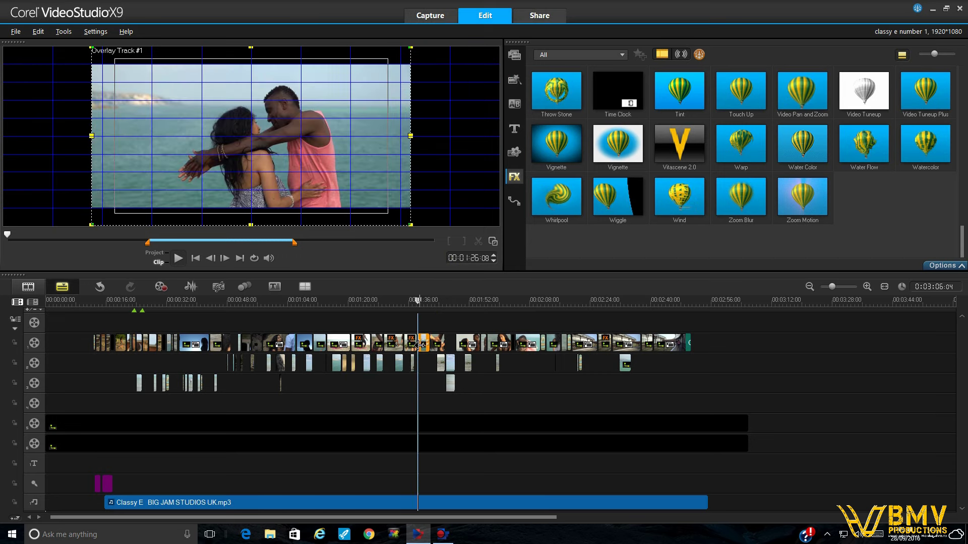
{"action": "right_click", "coordinate": [423, 345]}
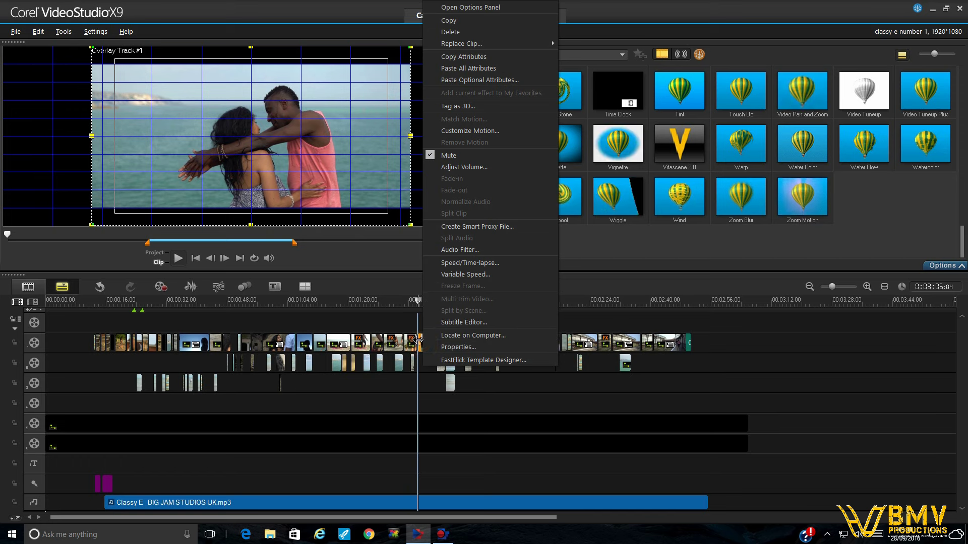
{"action": "left_click", "coordinate": [492, 66]}
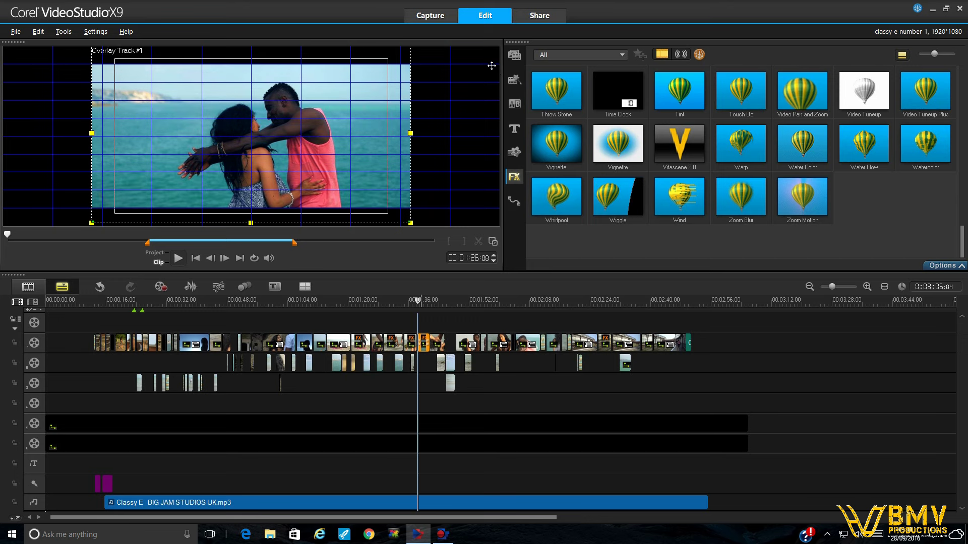
- Copy the attributes of the tinted beach clip with the pink towel near 00:01:23 on Overlay Track #1
{"action": "left_click", "coordinate": [350, 343]}
{"action": "right_click", "coordinate": [344, 342]}
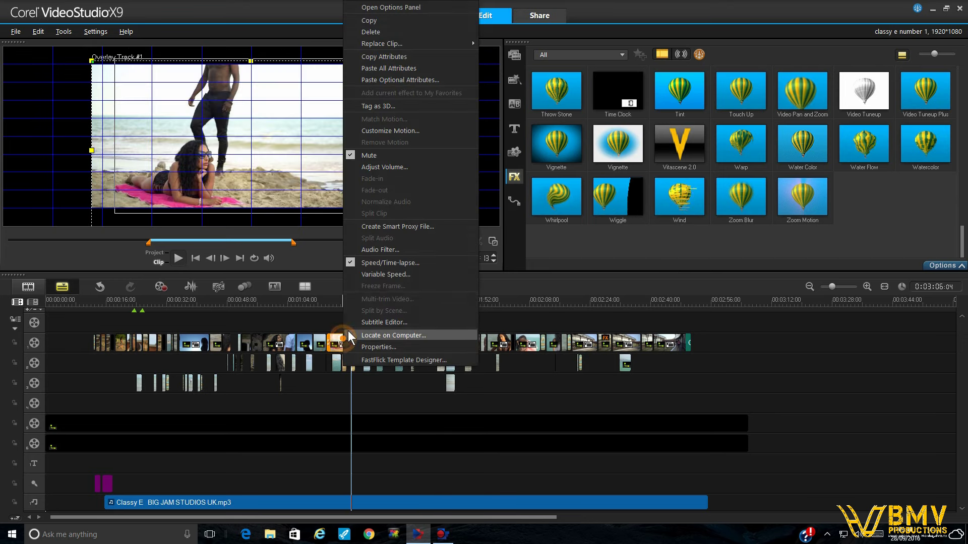
{"action": "left_click", "coordinate": [401, 57]}
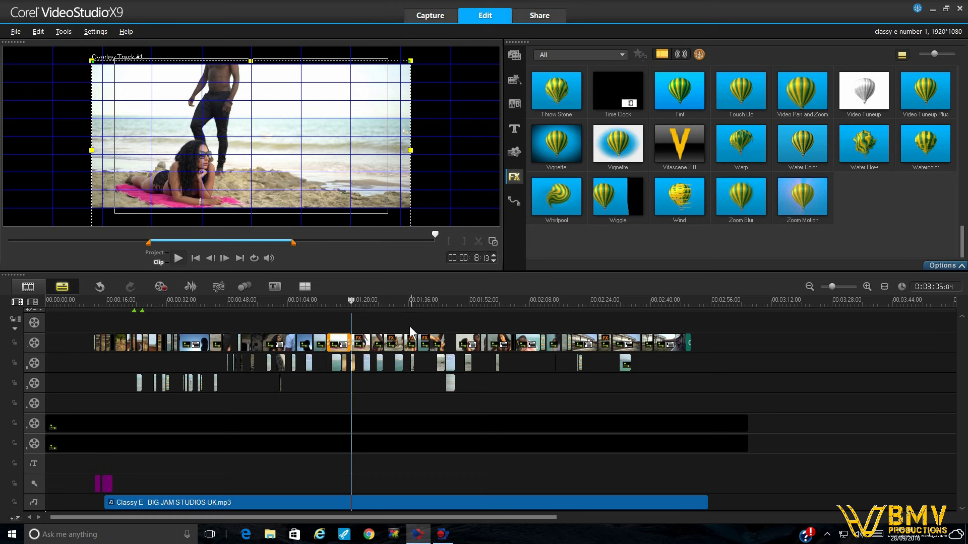
{"action": "right_click", "coordinate": [360, 337]}
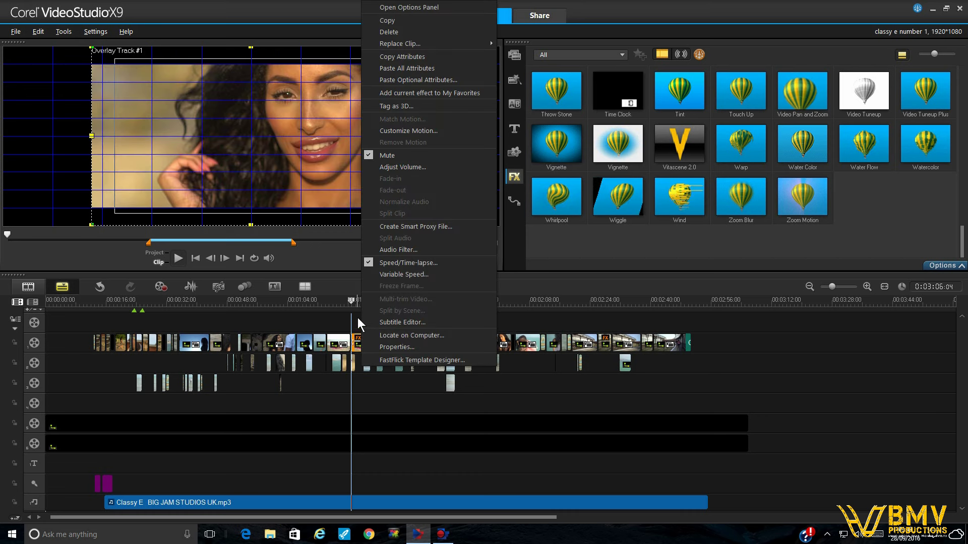
{"action": "left_click", "coordinate": [358, 304]}
{"action": "left_click", "coordinate": [361, 345]}
{"action": "right_click", "coordinate": [362, 353]}
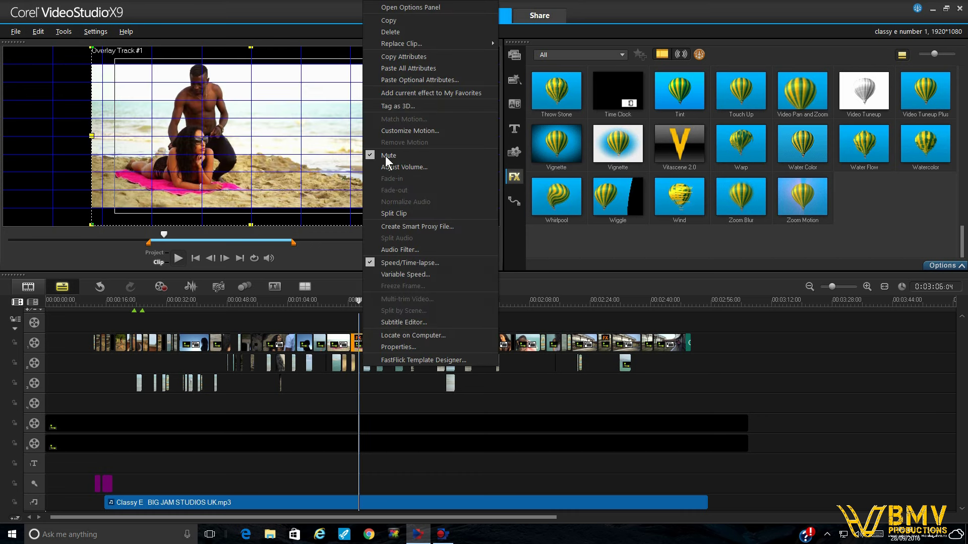
{"action": "left_click", "coordinate": [395, 56]}
- Try pasting all of the beach clip's attributes onto the couple's embrace clip, and undo both attribute pastes on that clip
{"action": "left_click", "coordinate": [420, 350]}
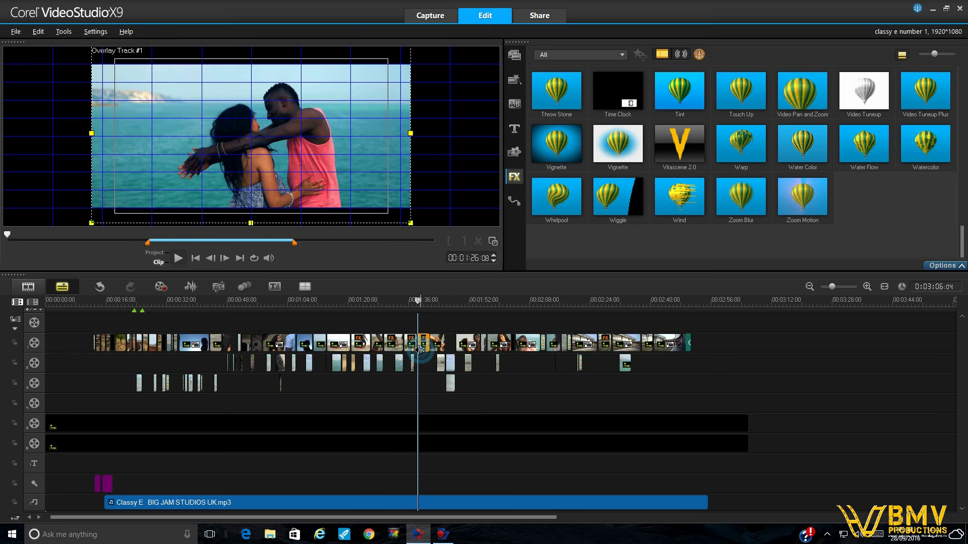
{"action": "right_click", "coordinate": [430, 348]}
{"action": "left_click", "coordinate": [463, 65]}
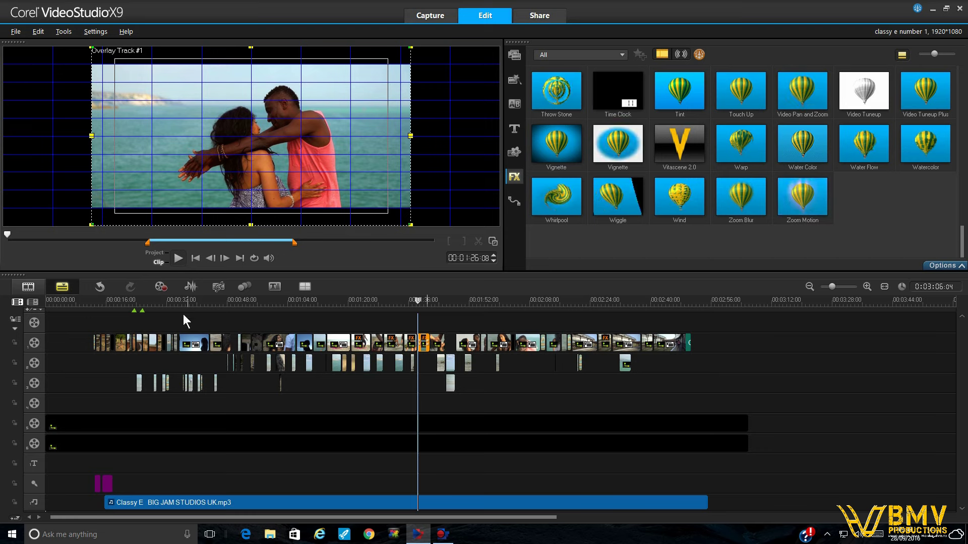
{"action": "left_click", "coordinate": [100, 289]}
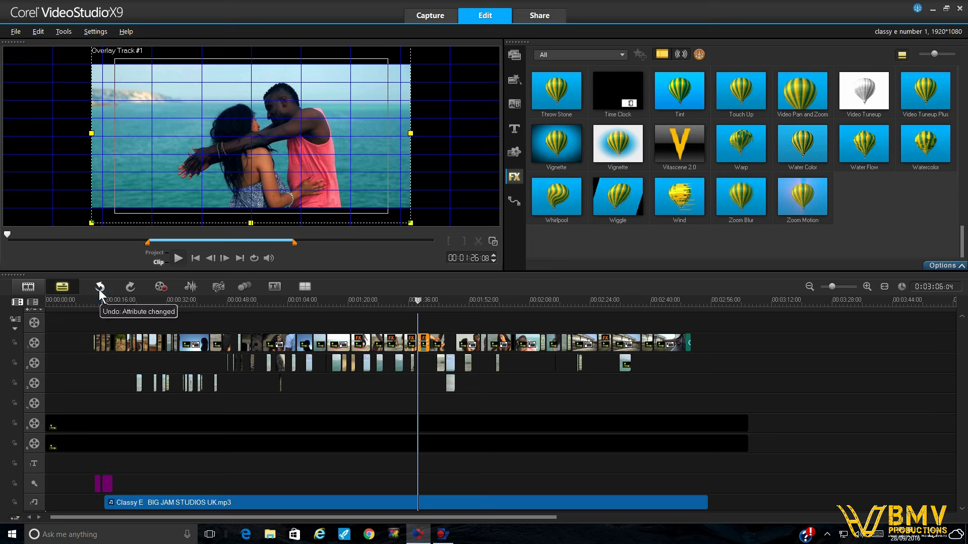
{"action": "left_click", "coordinate": [99, 288]}
{"action": "left_click", "coordinate": [99, 289]}
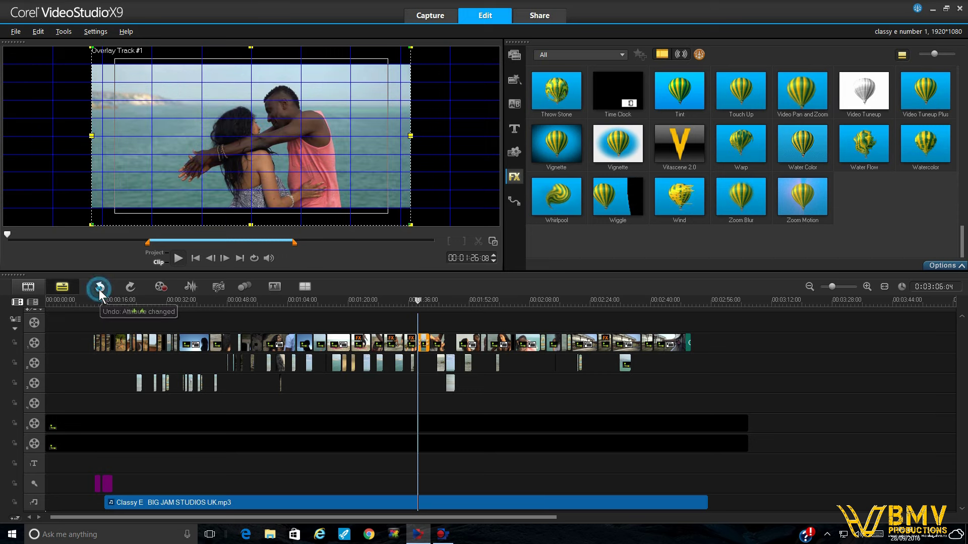
- Paste all of the tinted beach clip's attributes onto the couple's embrace clip near 00:01:39 on Overlay Track #1
{"action": "left_click", "coordinate": [419, 383]}
{"action": "left_click", "coordinate": [422, 301]}
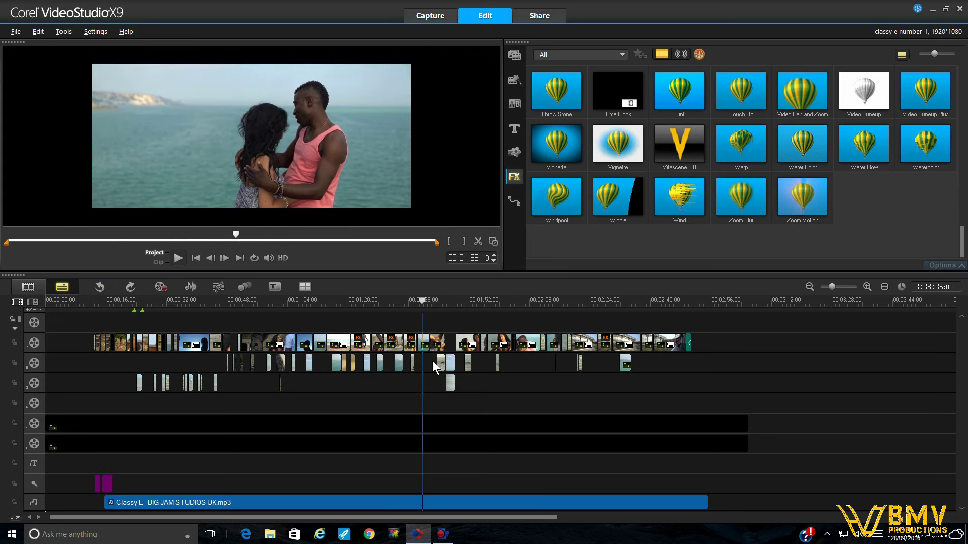
{"action": "right_click", "coordinate": [427, 342]}
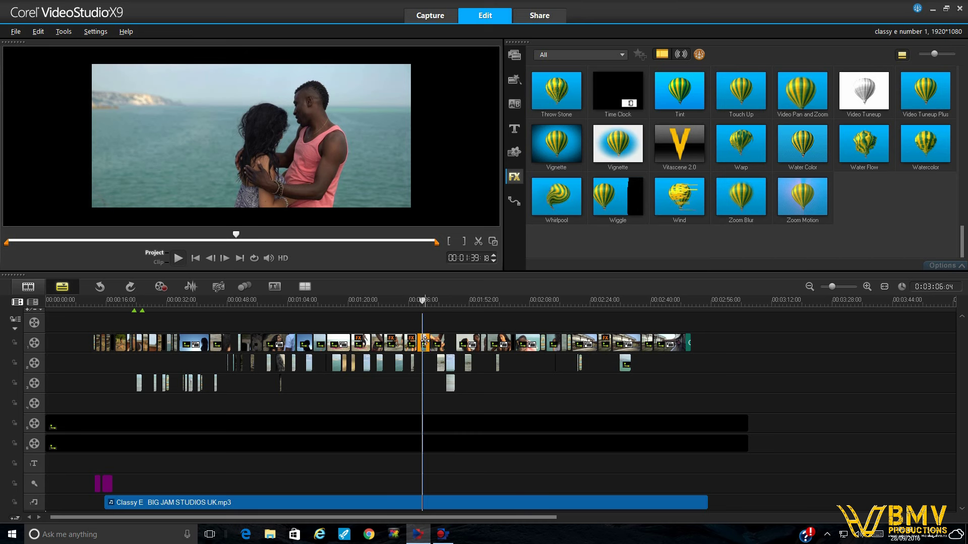
{"action": "left_click", "coordinate": [501, 69]}
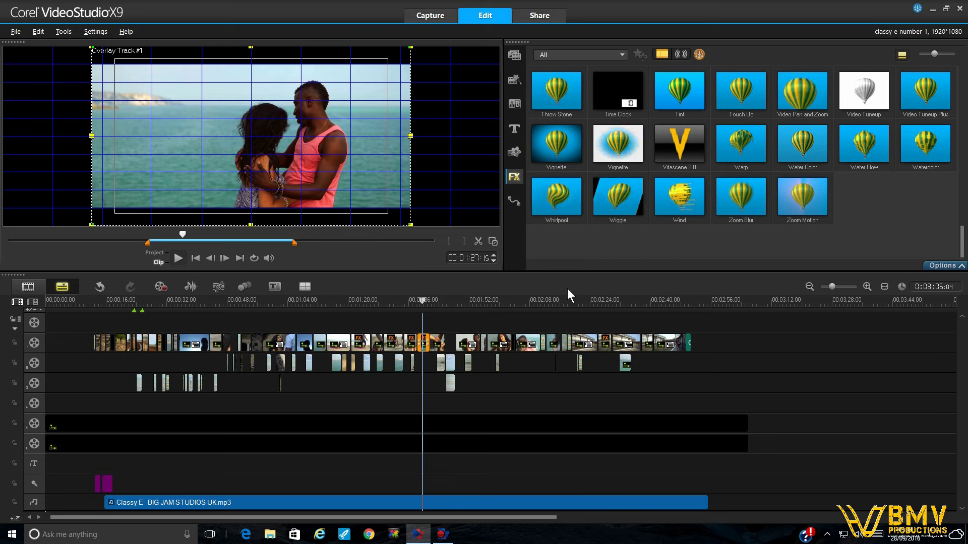
- Paste all of the copied attributes onto the couple's sea clip near 00:01:33 on Overlay Track #2, and check the neighbouring embrace clip's color
{"action": "left_click", "coordinate": [396, 363]}
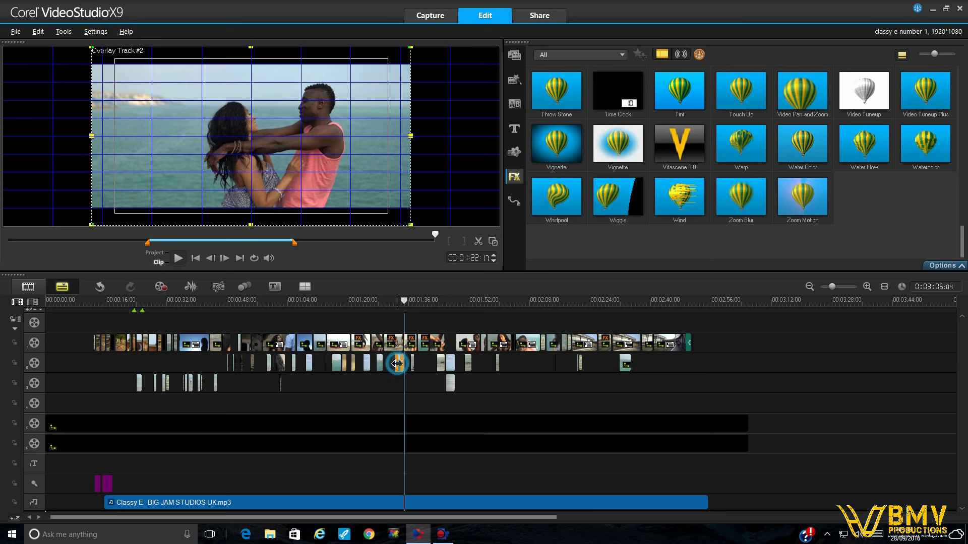
{"action": "right_click", "coordinate": [397, 363]}
{"action": "left_click", "coordinate": [443, 67]}
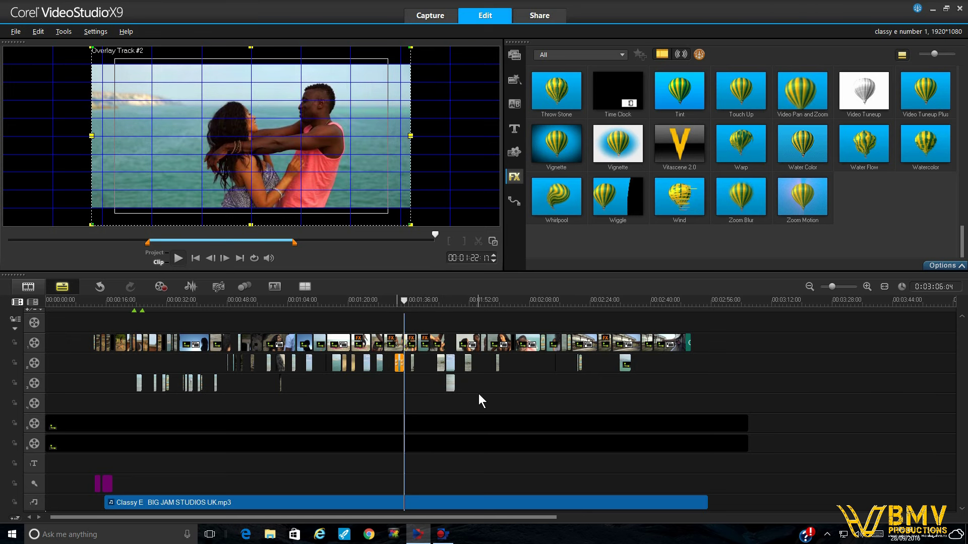
{"action": "left_click", "coordinate": [425, 400]}
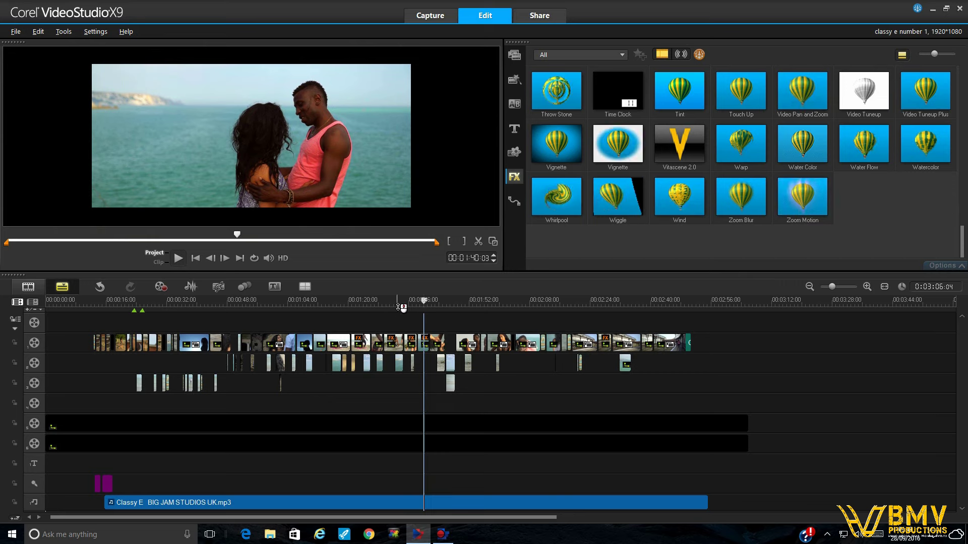
{"action": "left_click", "coordinate": [421, 304]}
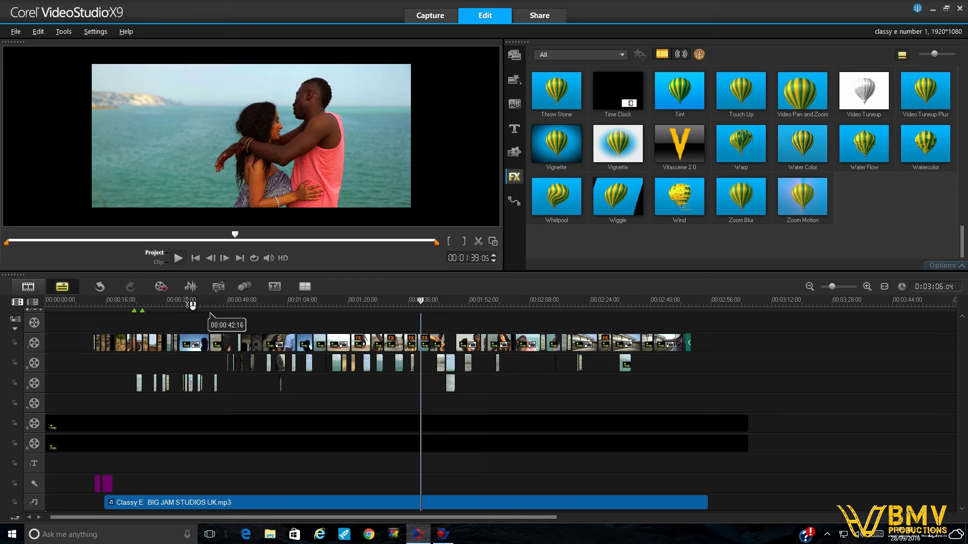
- Paste all of the copied attributes onto the C0008 clip of the woman by the rocks near 00:01:04 on Overlay Track #1
{"action": "left_click", "coordinate": [274, 302]}
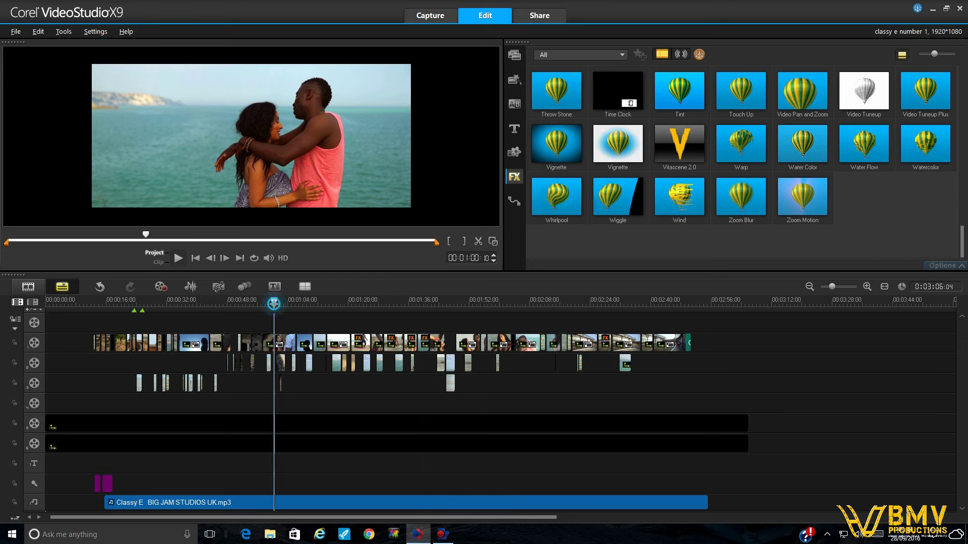
{"action": "left_click", "coordinate": [272, 346]}
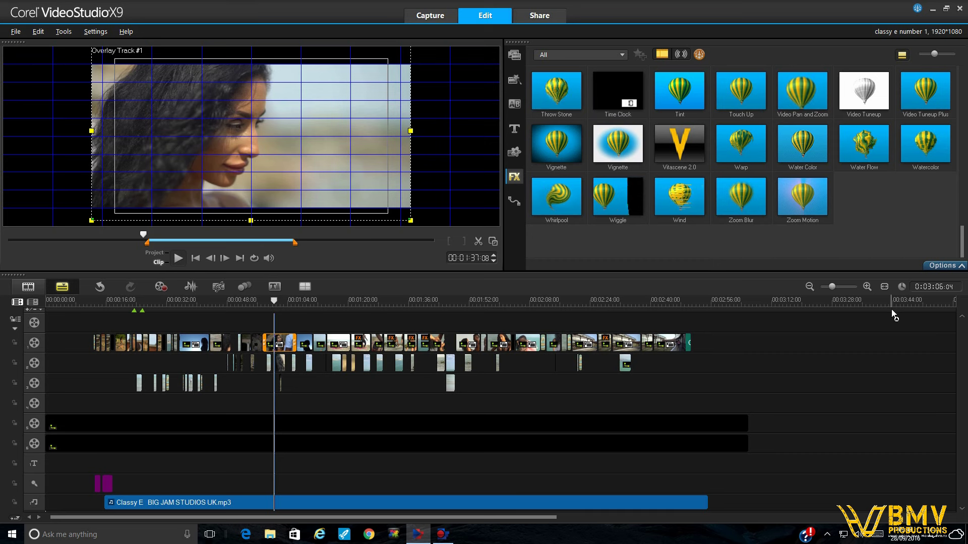
{"action": "left_click", "coordinate": [867, 287]}
{"action": "left_click", "coordinate": [867, 287]}
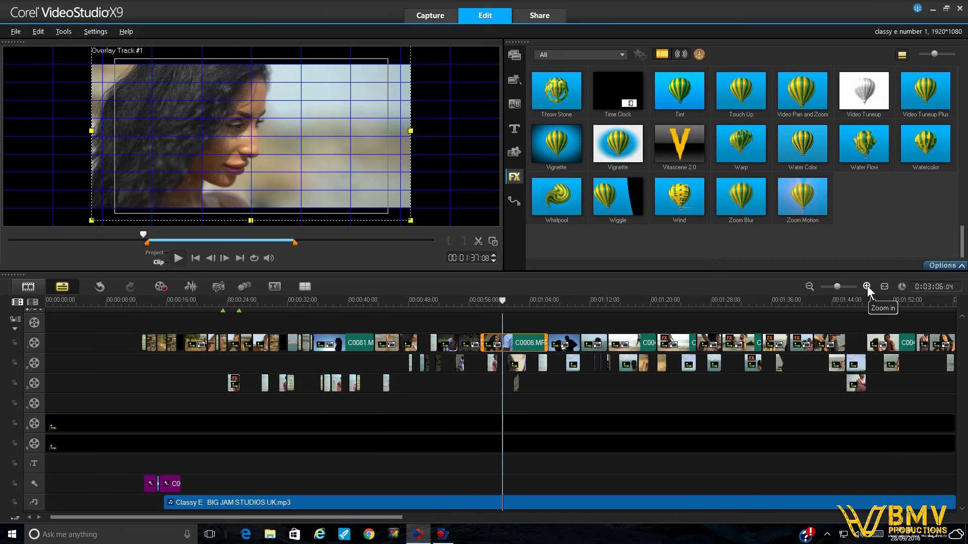
{"action": "left_click", "coordinate": [501, 305]}
{"action": "left_click", "coordinate": [530, 304]}
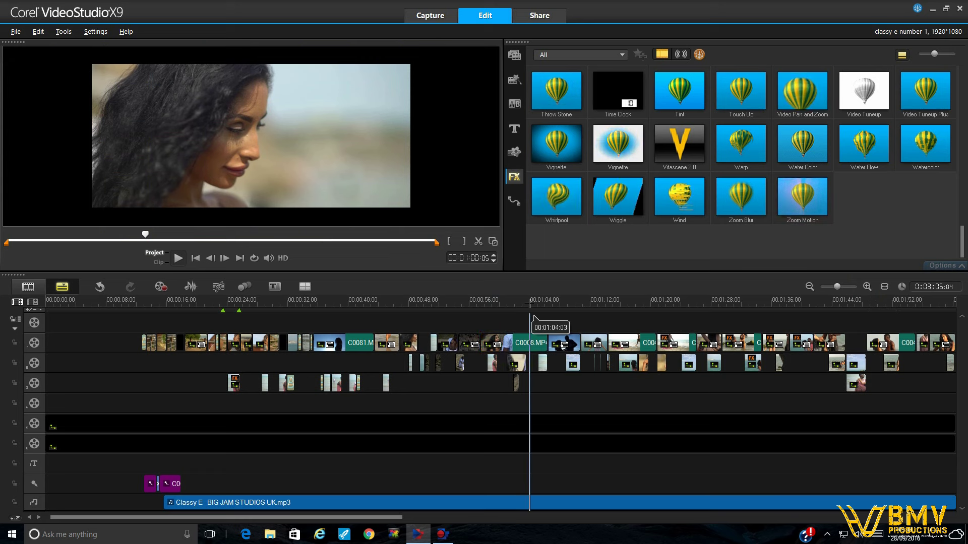
{"action": "right_click", "coordinate": [533, 341]}
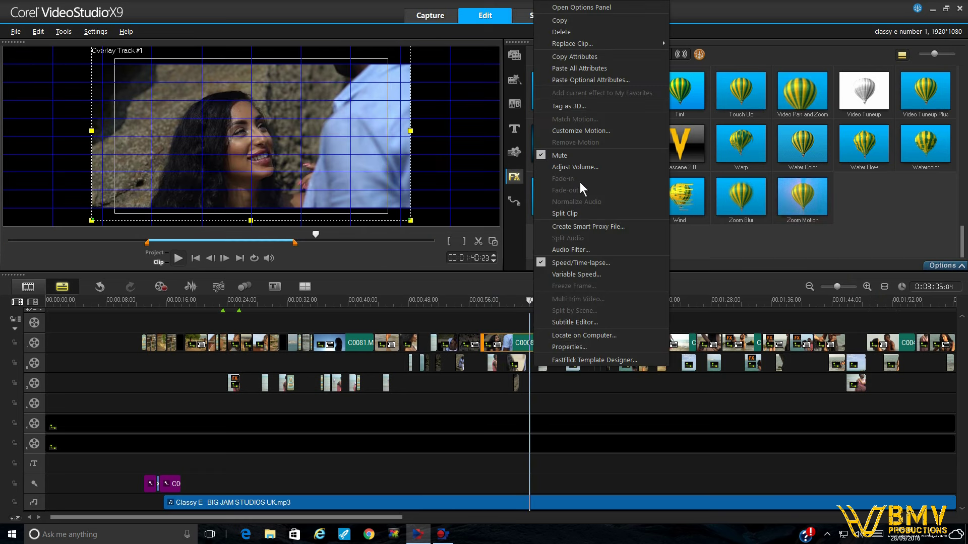
{"action": "left_click", "coordinate": [589, 67]}
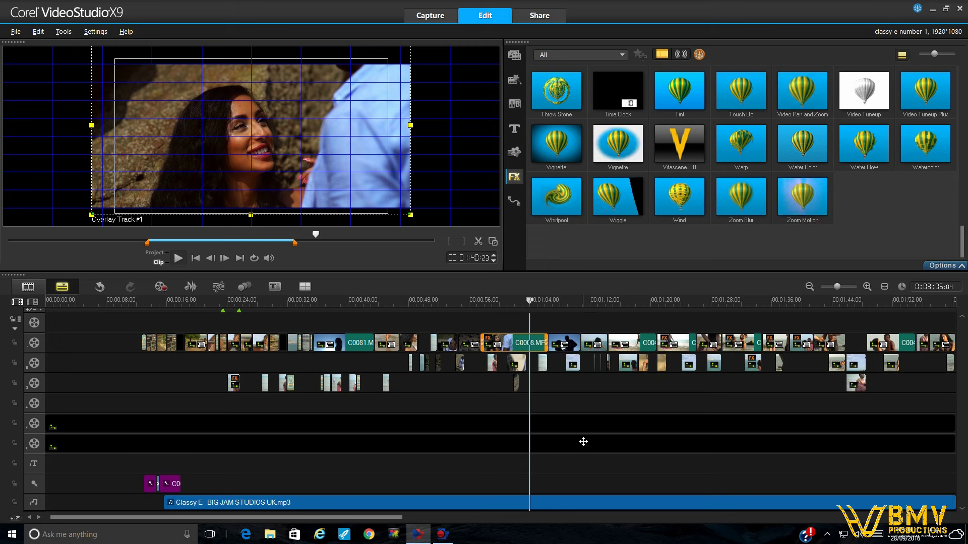
- Compare the tinted clips, try pasting all attributes onto the woman's close-up near 00:01:21 on Overlay Track #2, and undo the paste
{"action": "left_click", "coordinate": [768, 301]}
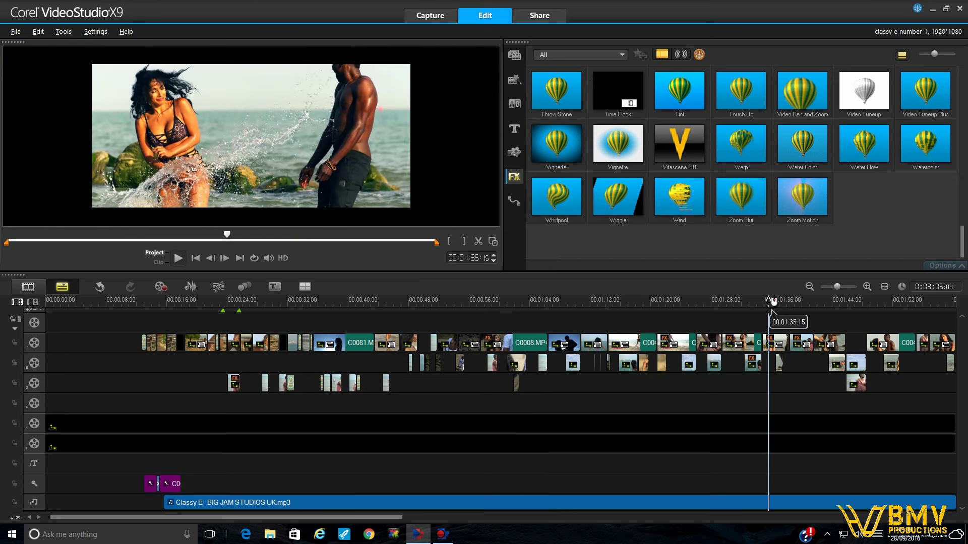
{"action": "left_click", "coordinate": [737, 301]}
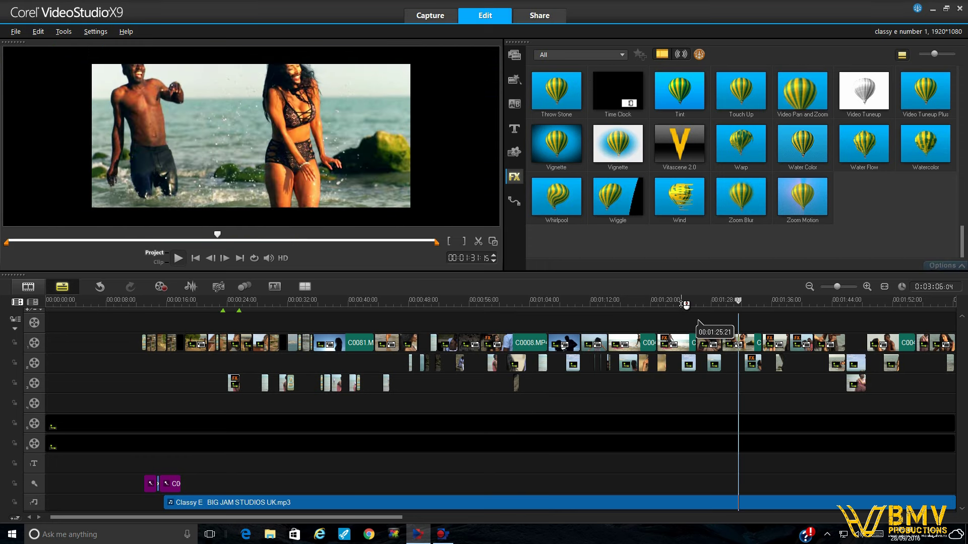
{"action": "left_click", "coordinate": [677, 301]}
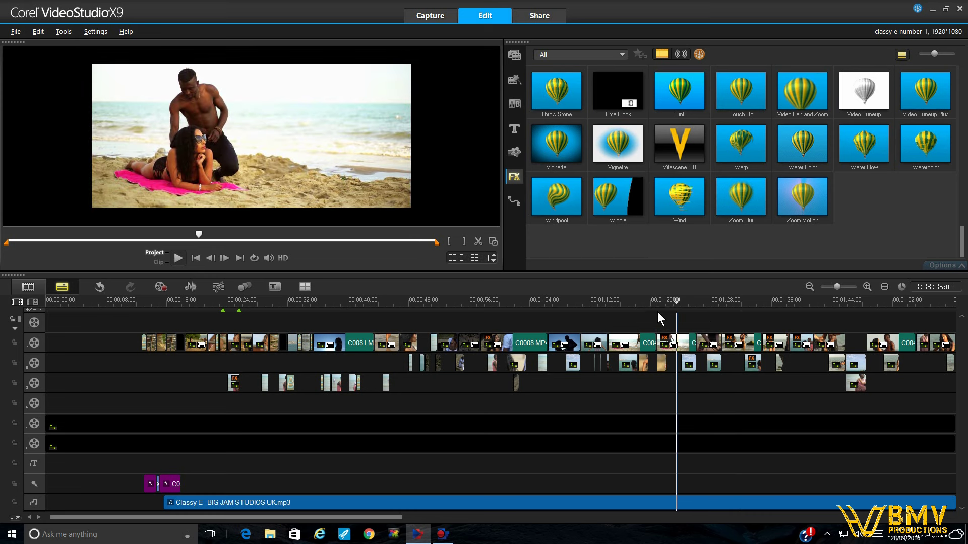
{"action": "left_click", "coordinate": [659, 301]}
{"action": "right_click", "coordinate": [661, 363]}
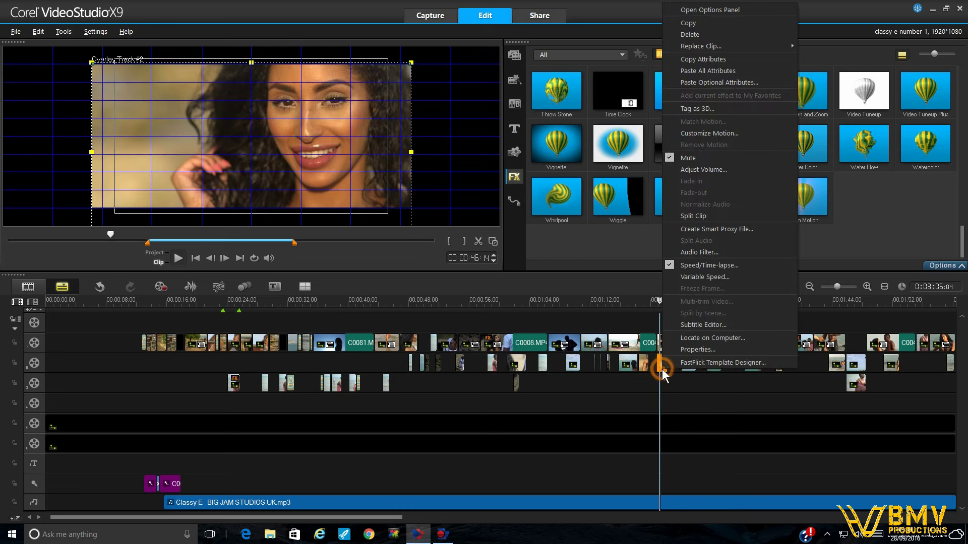
{"action": "left_click", "coordinate": [721, 72]}
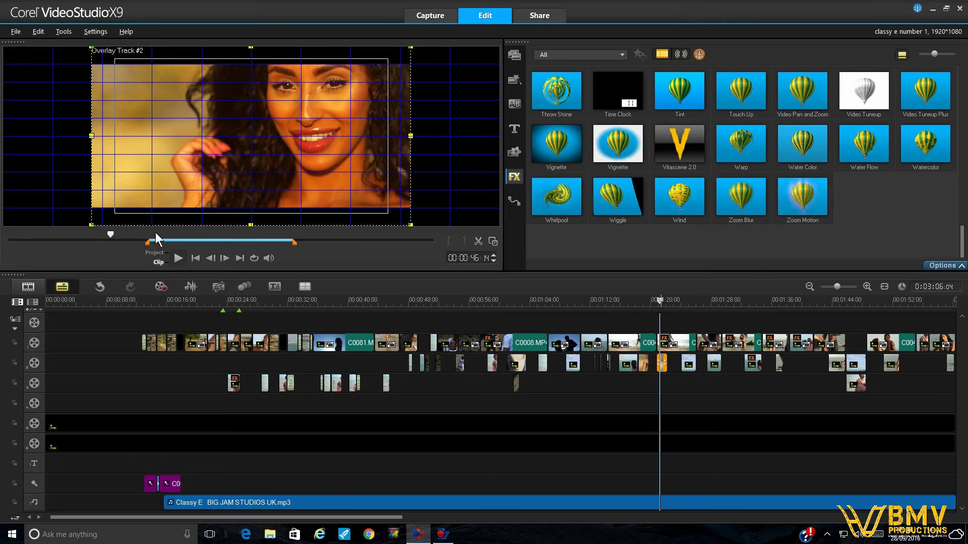
{"action": "left_click", "coordinate": [99, 287]}
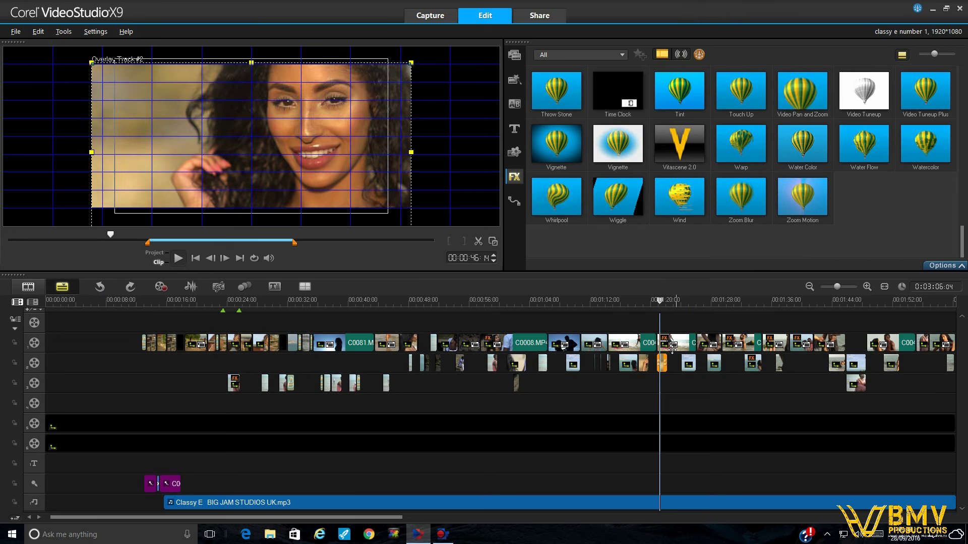
- Try pasting all of the copied attributes onto the woman's close-up near 00:01:21 on Overlay Track #2 again
{"action": "left_click", "coordinate": [630, 368]}
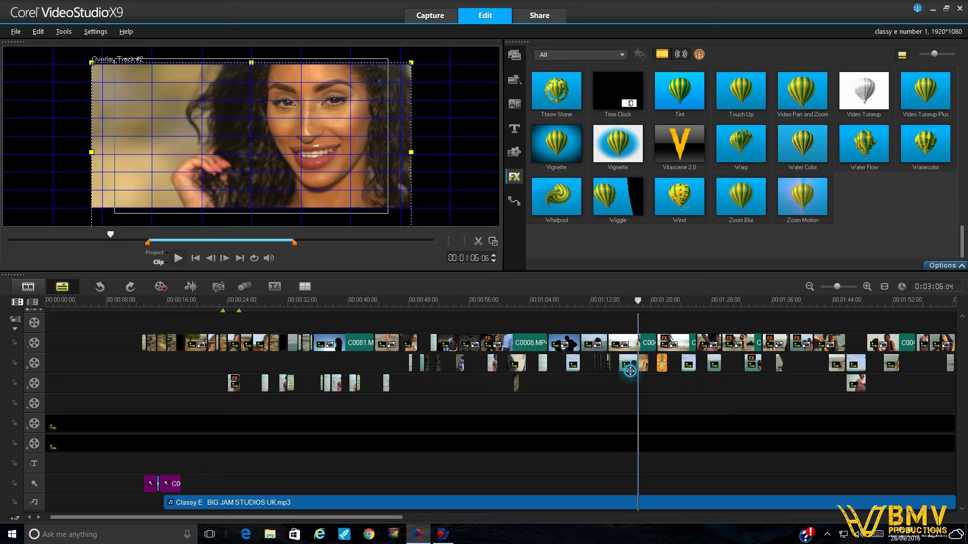
{"action": "left_click", "coordinate": [648, 301]}
{"action": "left_click", "coordinate": [662, 367]}
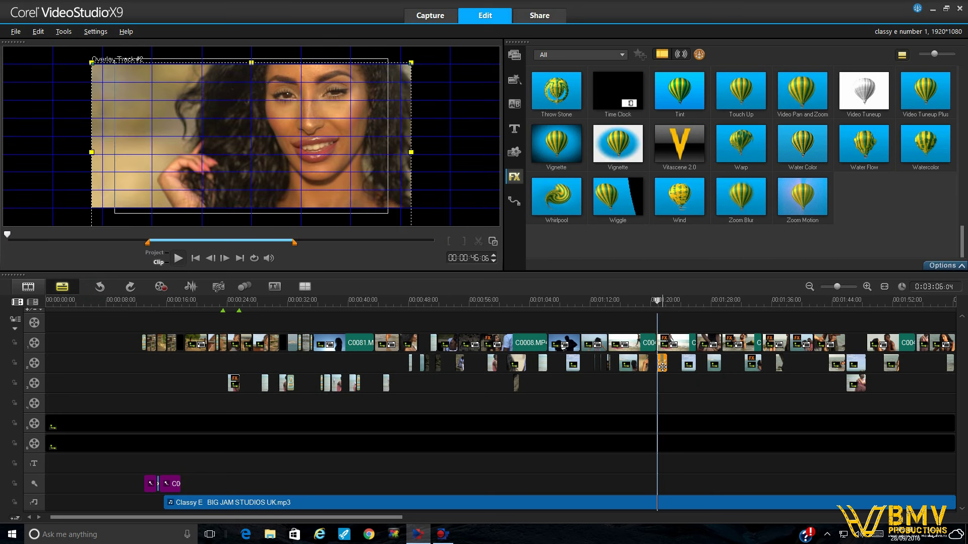
{"action": "right_click", "coordinate": [661, 367]}
{"action": "left_click", "coordinate": [717, 68]}
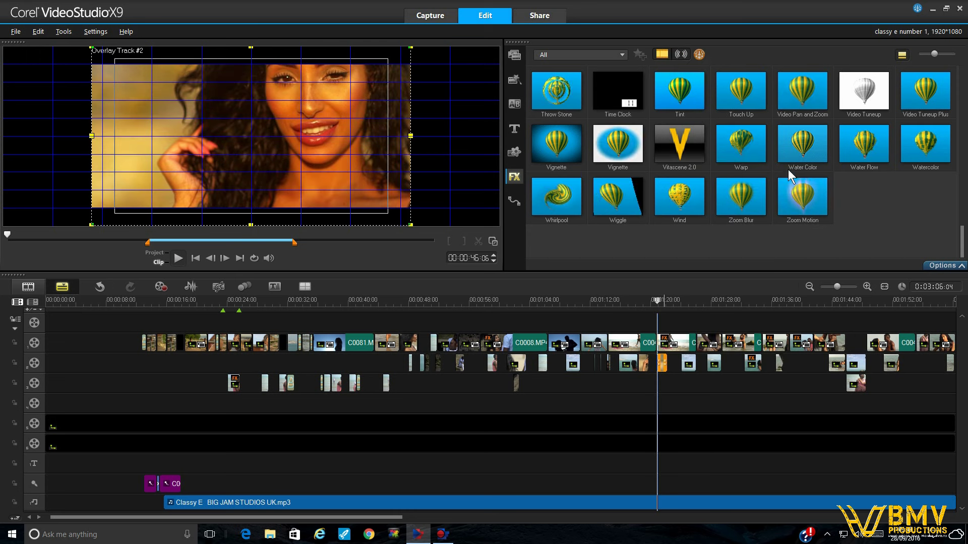
- Copy the attributes of the tinted clip of the couple in the sea near 00:01:29 on Overlay Track #1
{"action": "right_click", "coordinate": [748, 344]}
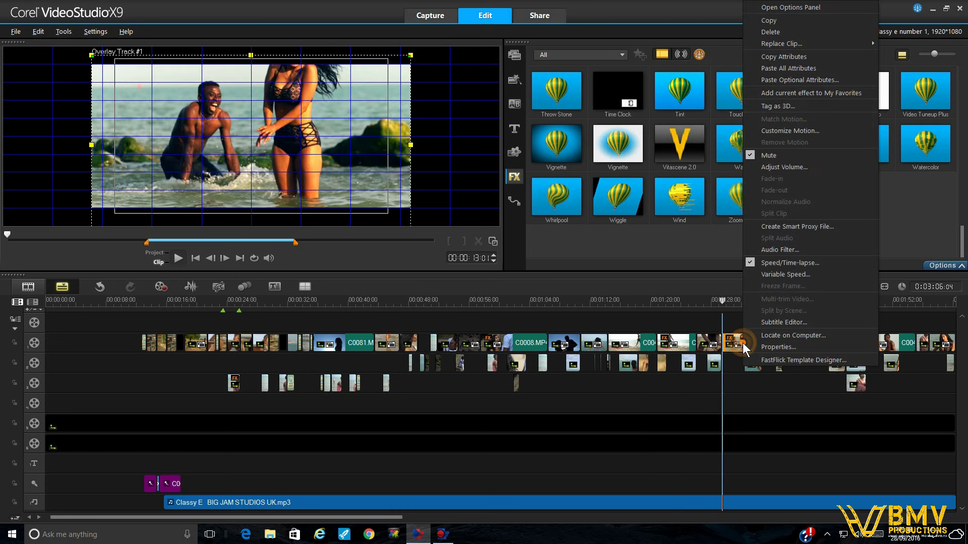
{"action": "left_click", "coordinate": [779, 58]}
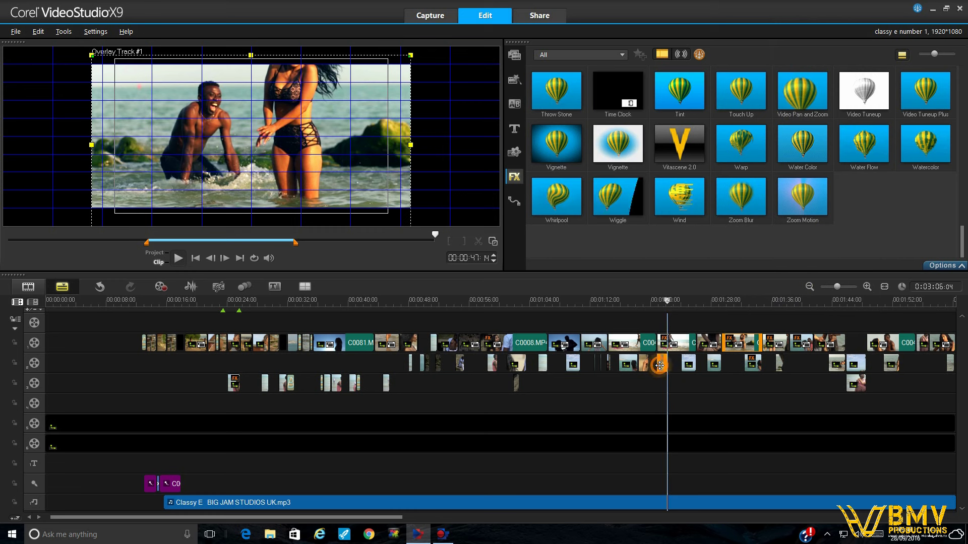
- Try pasting all of the sea clip's attributes onto the woman's close-up, and undo both attribute pastes on that clip
{"action": "right_click", "coordinate": [662, 362]}
{"action": "left_click", "coordinate": [712, 68]}
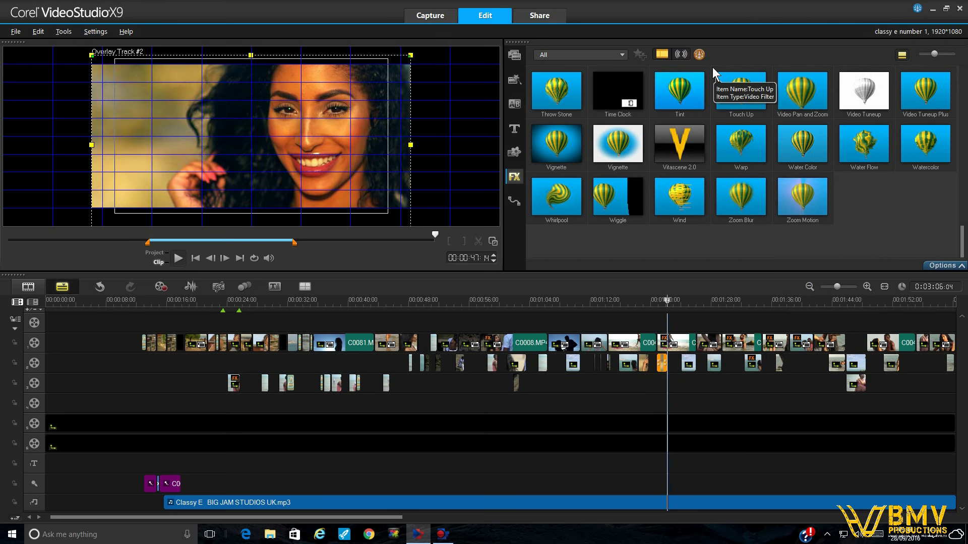
{"action": "left_click", "coordinate": [104, 287]}
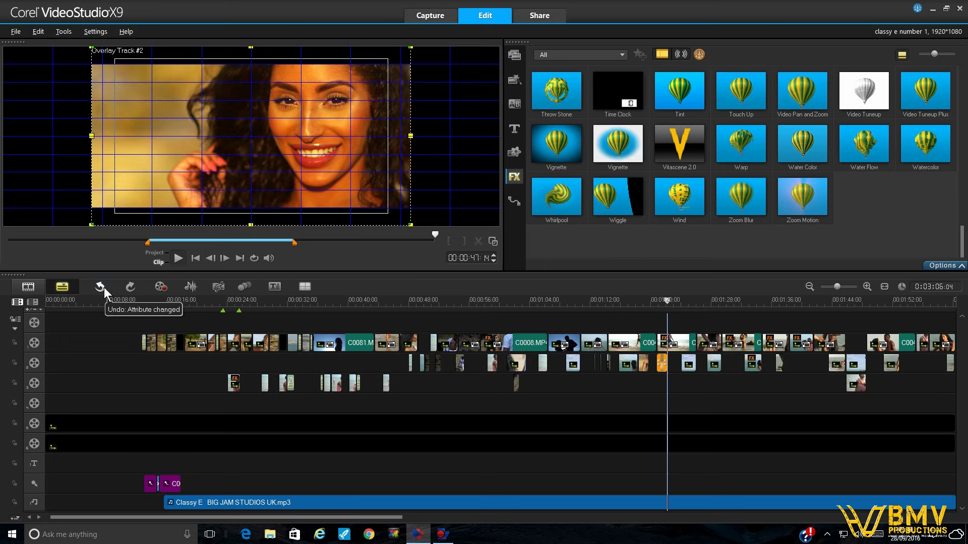
{"action": "left_click", "coordinate": [104, 288]}
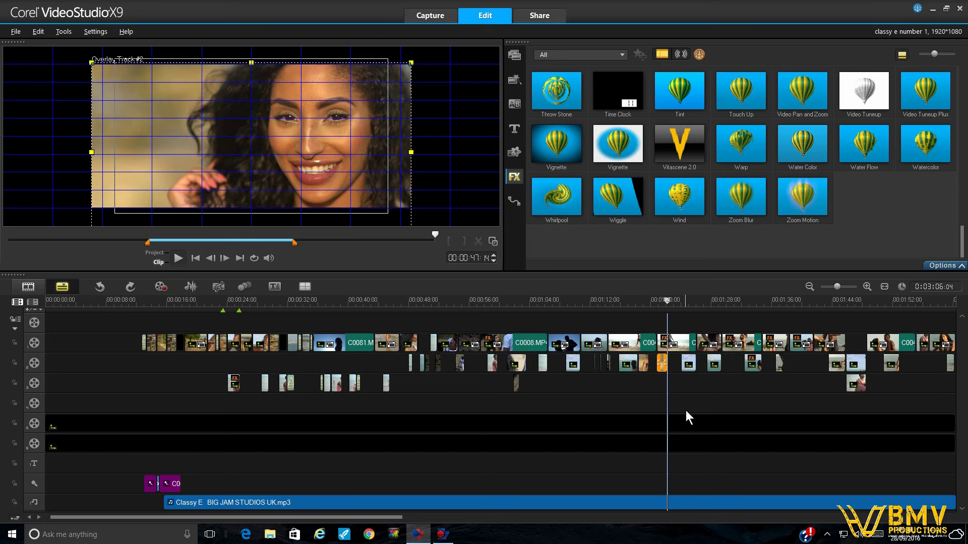
- Apply the Tint filter to the woman's close-up near 00:01:21 on Overlay Track #2 and open the filter's customization settings
{"action": "left_click", "coordinate": [664, 301]}
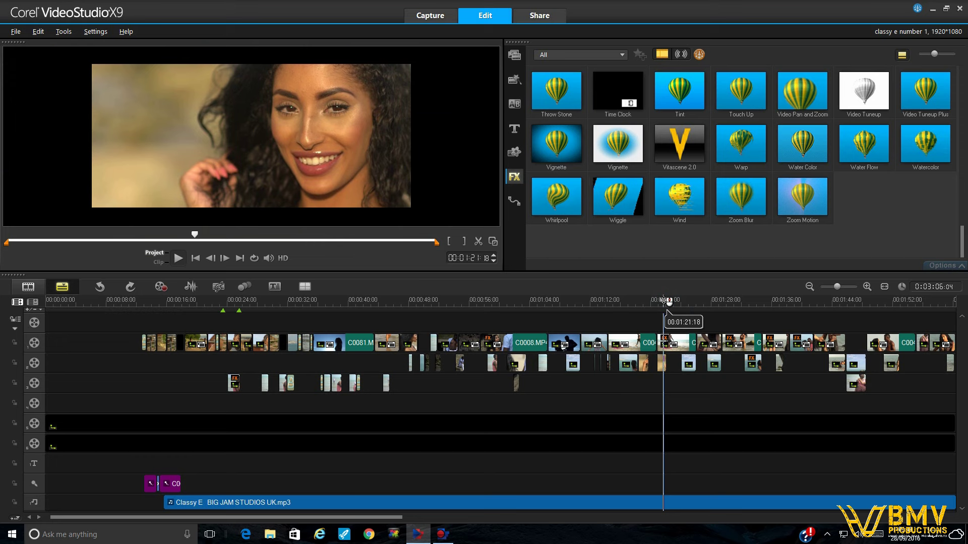
{"action": "left_click", "coordinate": [662, 364]}
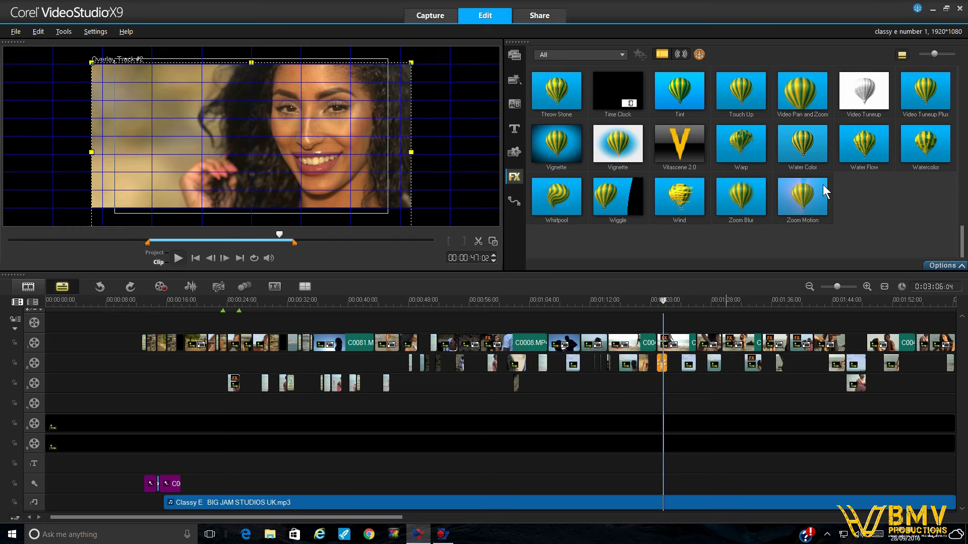
{"action": "left_click", "coordinate": [669, 89]}
{"action": "left_click_drag", "start_coordinate": [670, 90], "coordinate": [662, 374]}
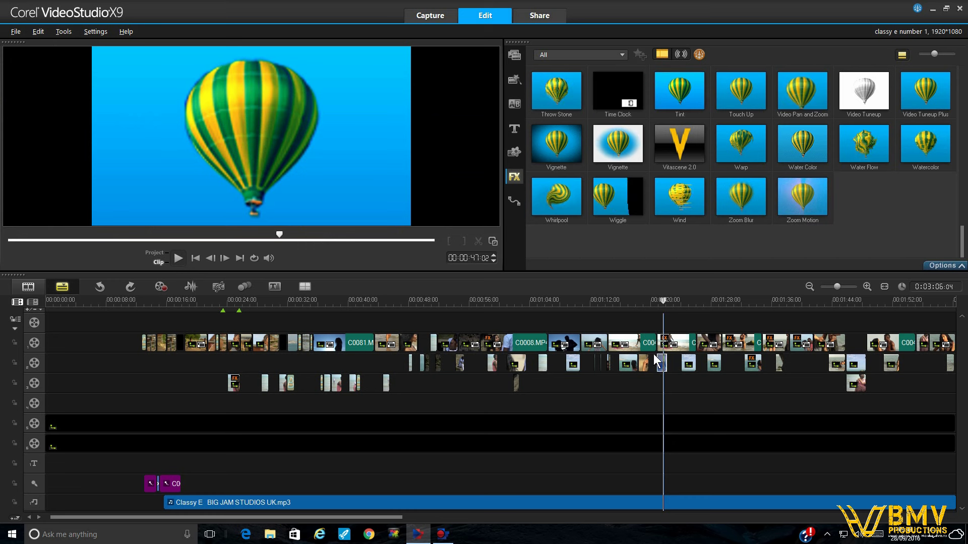
{"action": "left_click", "coordinate": [936, 266]}
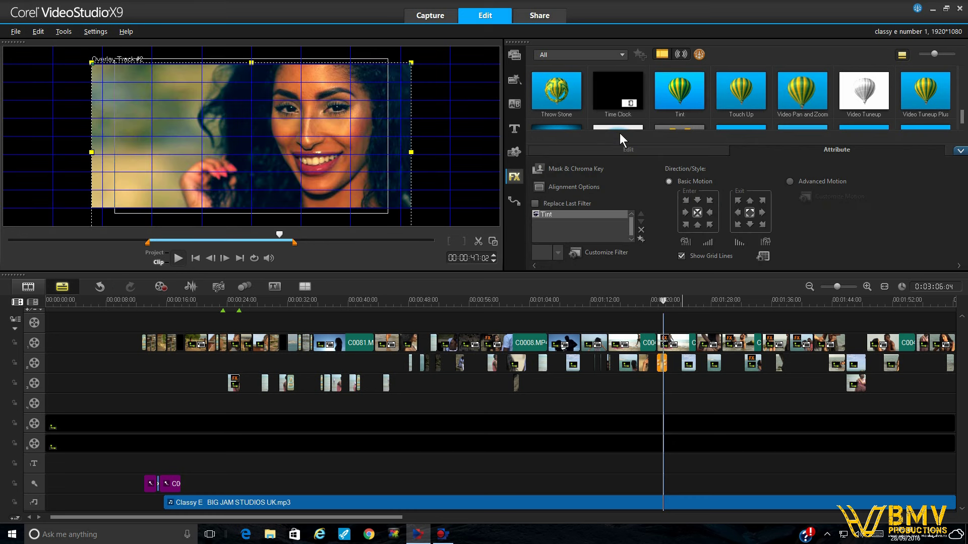
{"action": "left_click", "coordinate": [609, 252]}
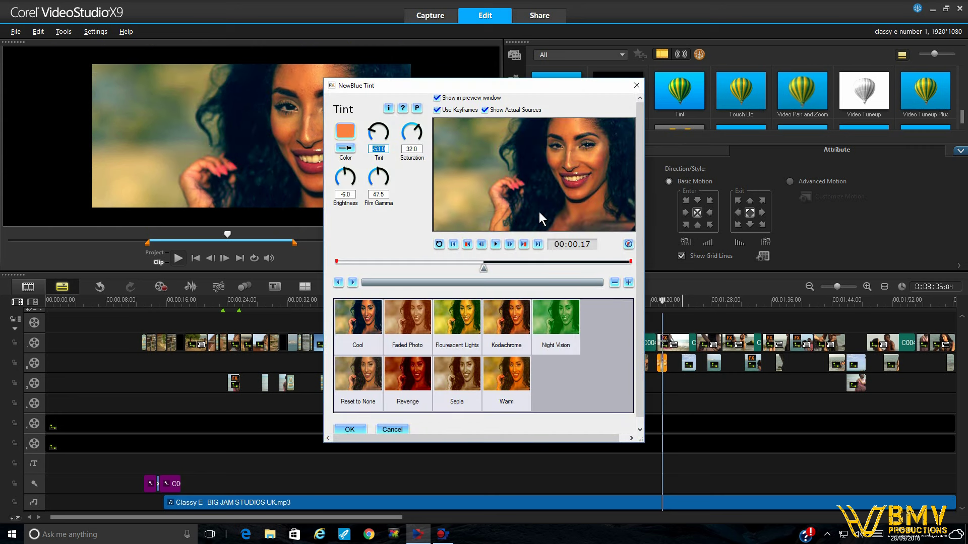
- At the first keyframe, compare the Tint filter's Warm and Cool presets and choose Kodachrome
{"action": "left_click", "coordinate": [467, 244]}
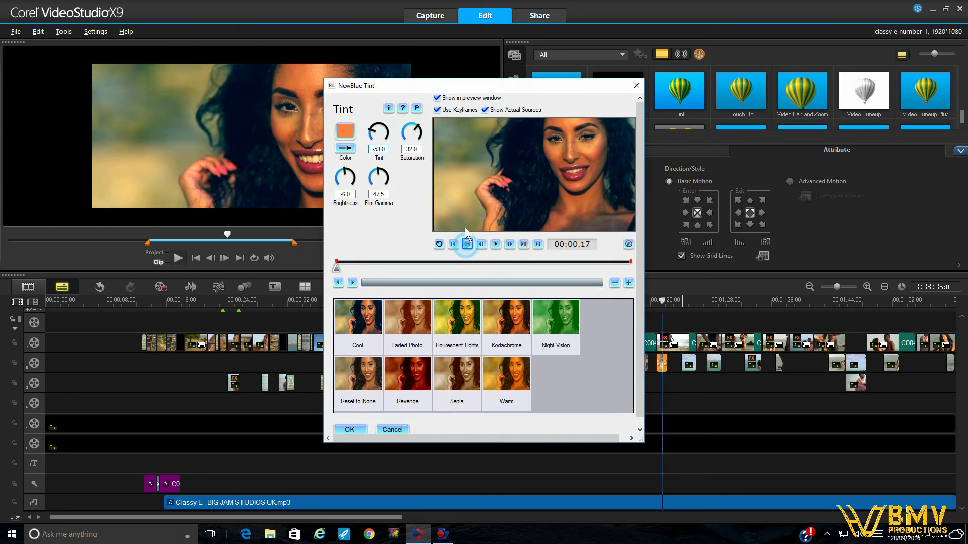
{"action": "left_click", "coordinate": [506, 346]}
{"action": "left_click", "coordinate": [512, 382]}
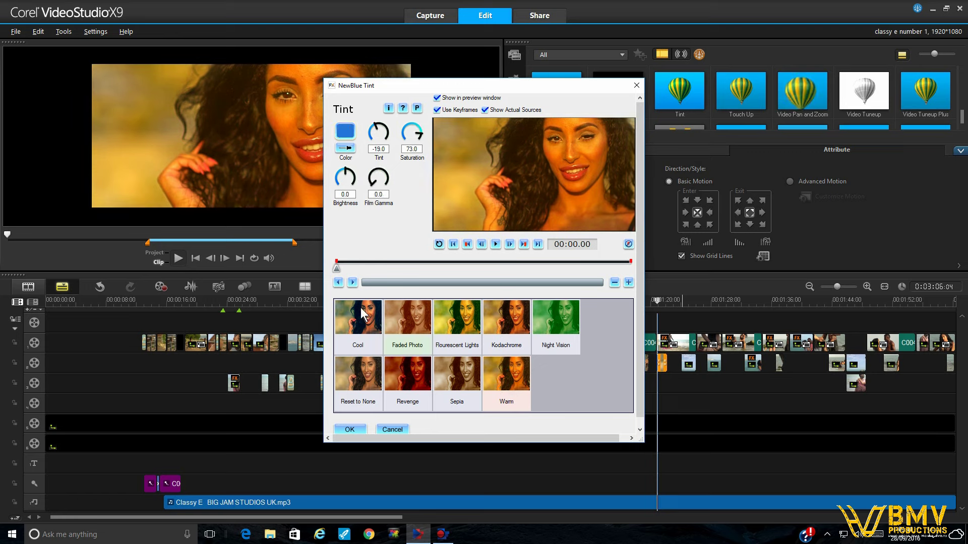
{"action": "left_click", "coordinate": [356, 329]}
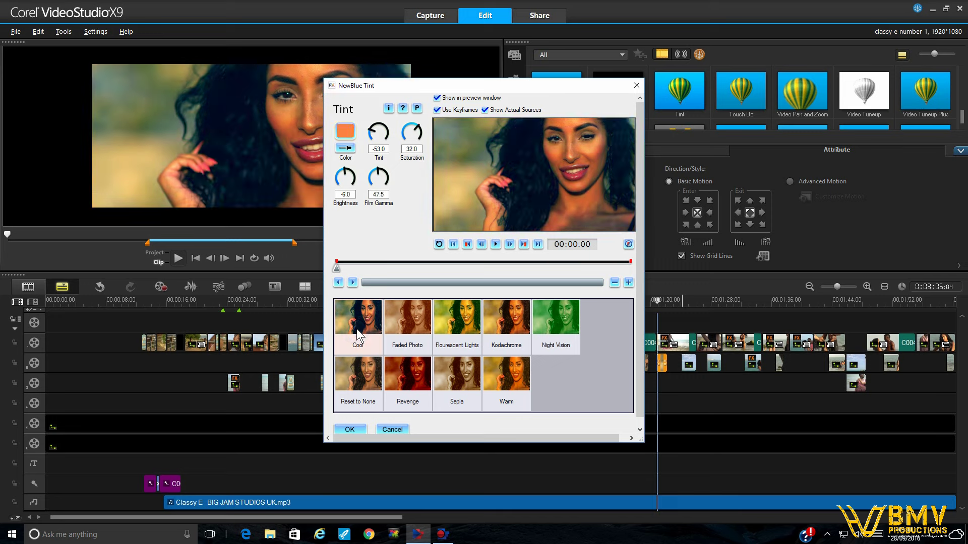
{"action": "left_click", "coordinate": [519, 331]}
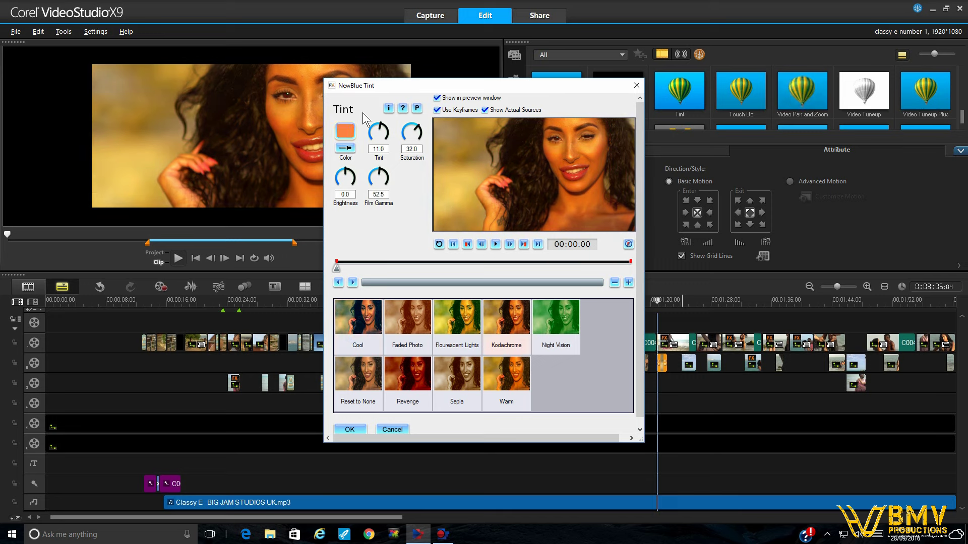
- Set Tint to -43.4 and Film Gamma to 21.3, check the first and last keyframes, and apply the filter settings
{"action": "left_click", "coordinate": [375, 127]}
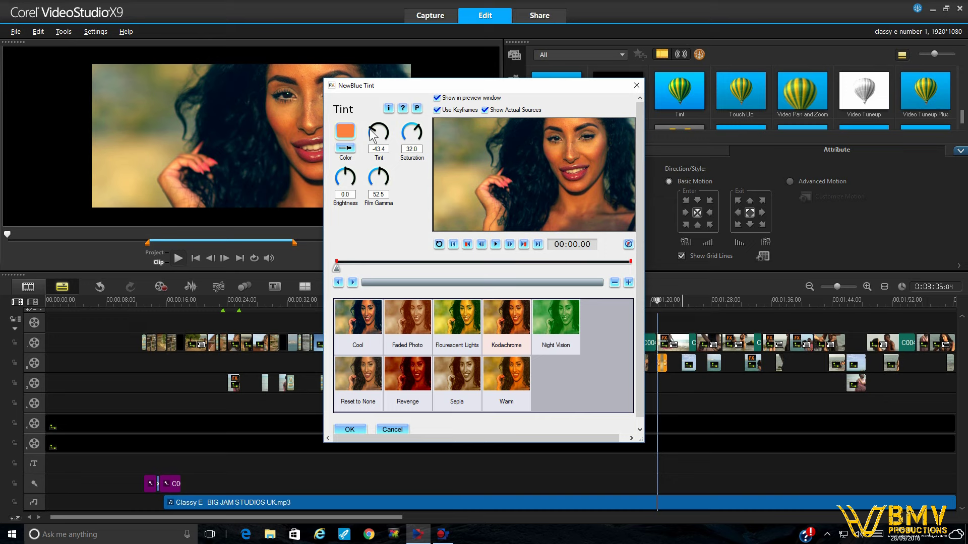
{"action": "left_click", "coordinate": [375, 177]}
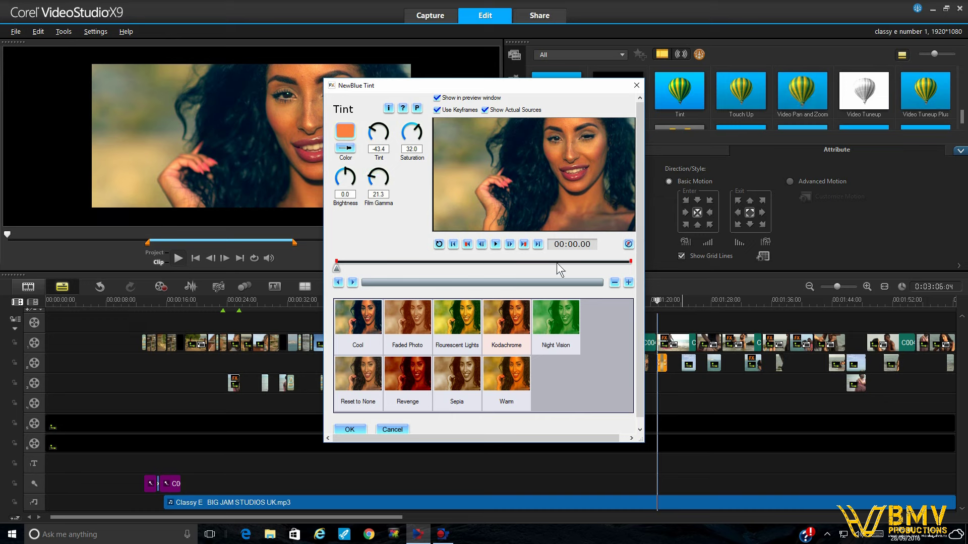
{"action": "left_click", "coordinate": [524, 245]}
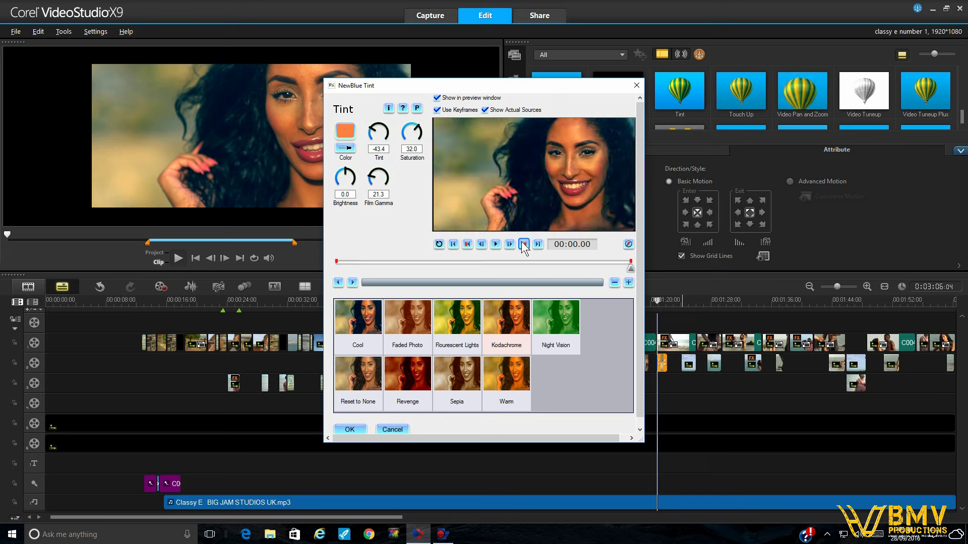
{"action": "left_click", "coordinate": [467, 245]}
{"action": "left_click", "coordinate": [468, 245]}
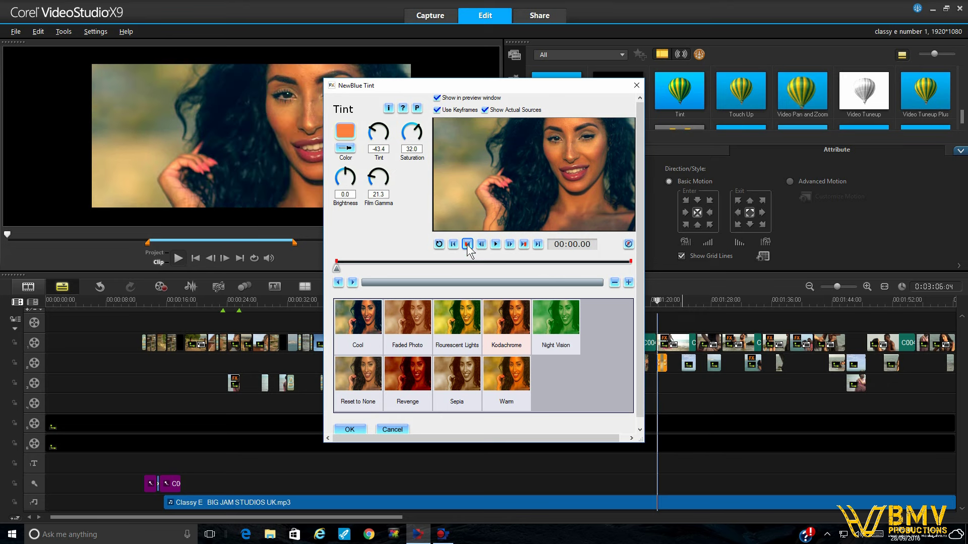
{"action": "left_click_drag", "start_coordinate": [423, 80], "coordinate": [526, 50]}
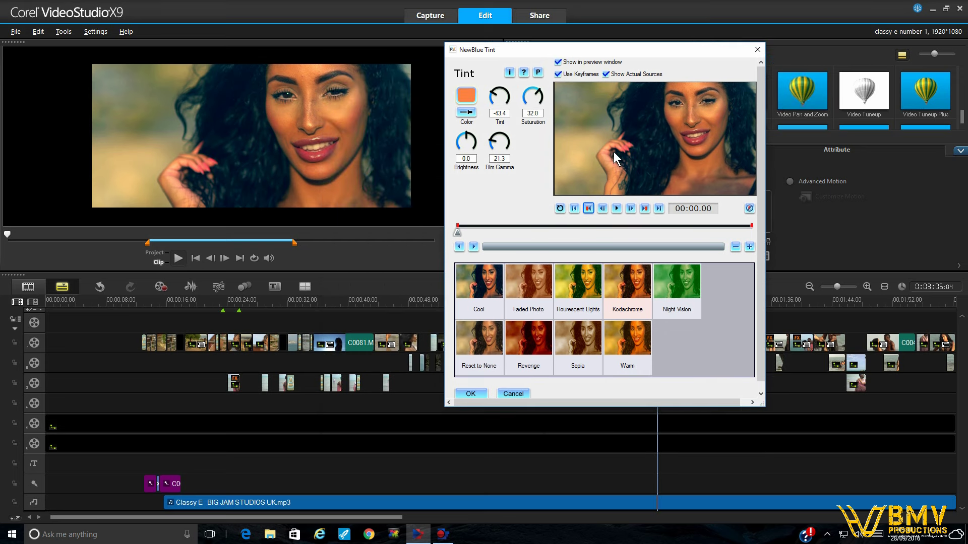
{"action": "left_click", "coordinate": [470, 393]}
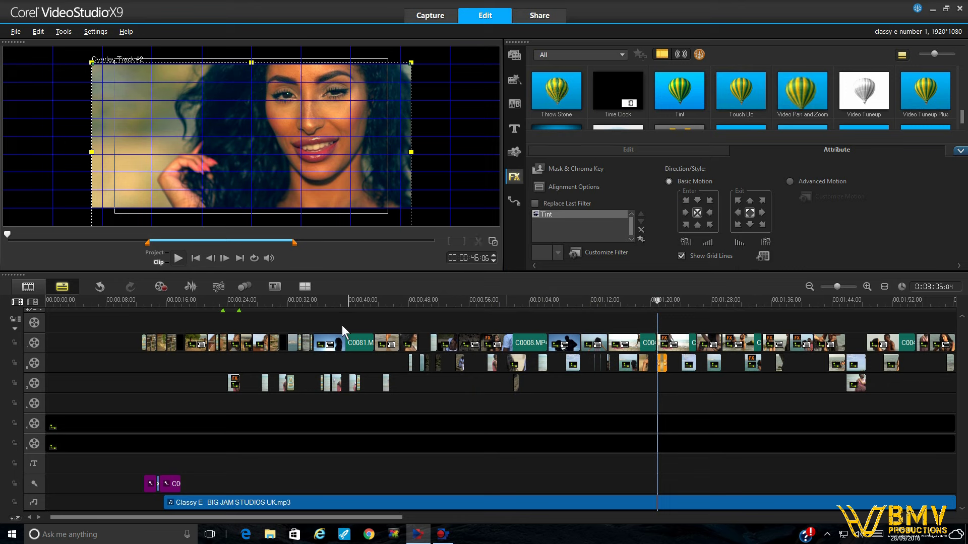
- Paste all of the copied attributes onto the clip of the couple walking past the fence near 00:00:20 on Overlay Track #1
{"action": "left_click", "coordinate": [197, 343]}
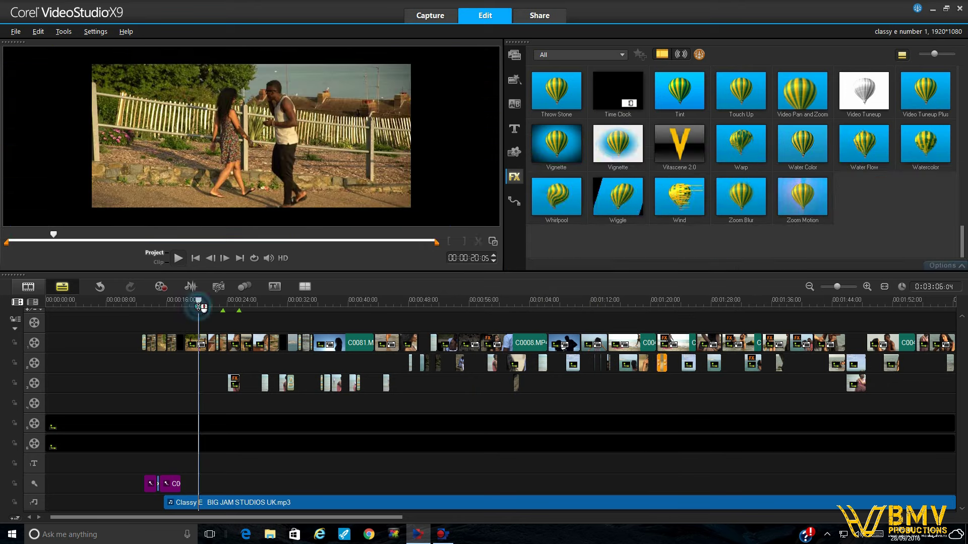
{"action": "right_click", "coordinate": [198, 344]}
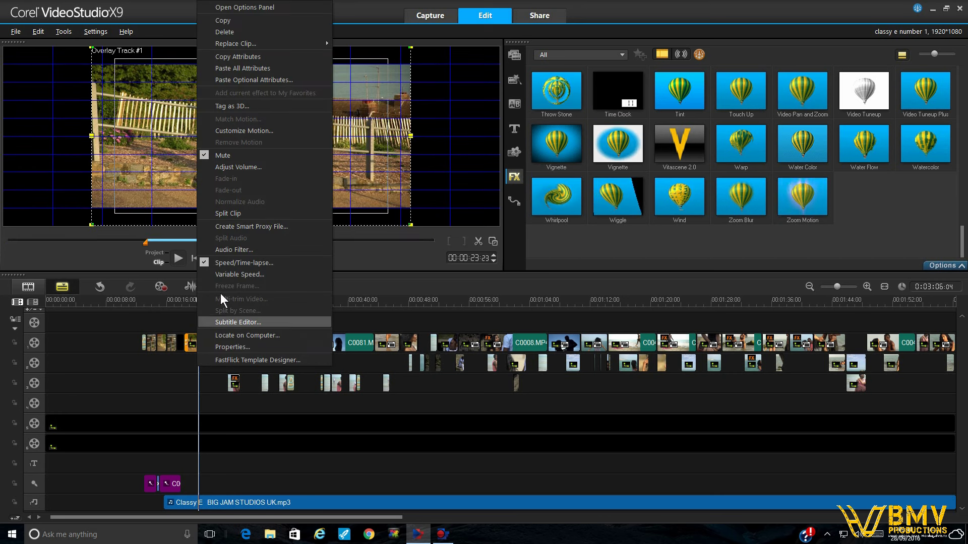
{"action": "left_click", "coordinate": [256, 74]}
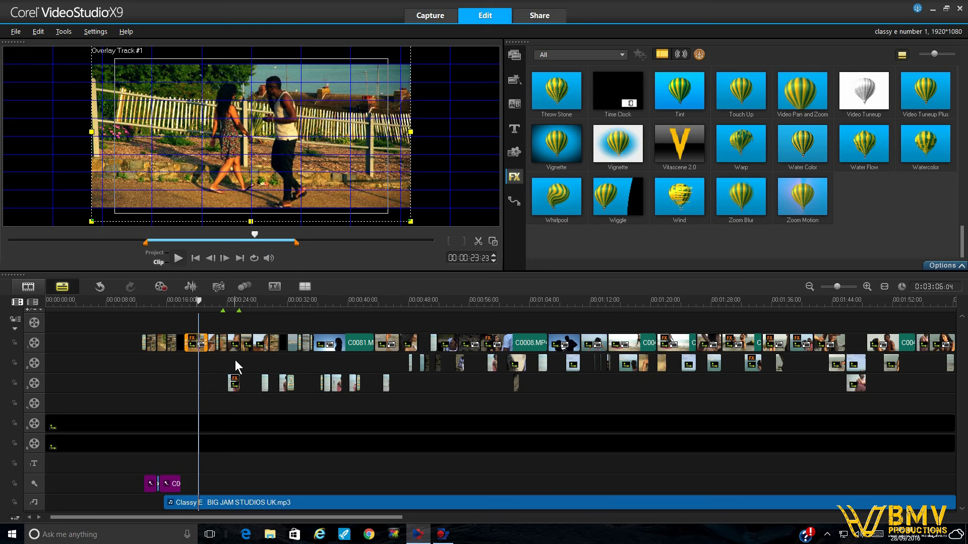
- Paste all of the copied attributes onto the close-up of the man in glasses near 00:00:21 on Overlay Track #1
{"action": "left_click", "coordinate": [212, 345]}
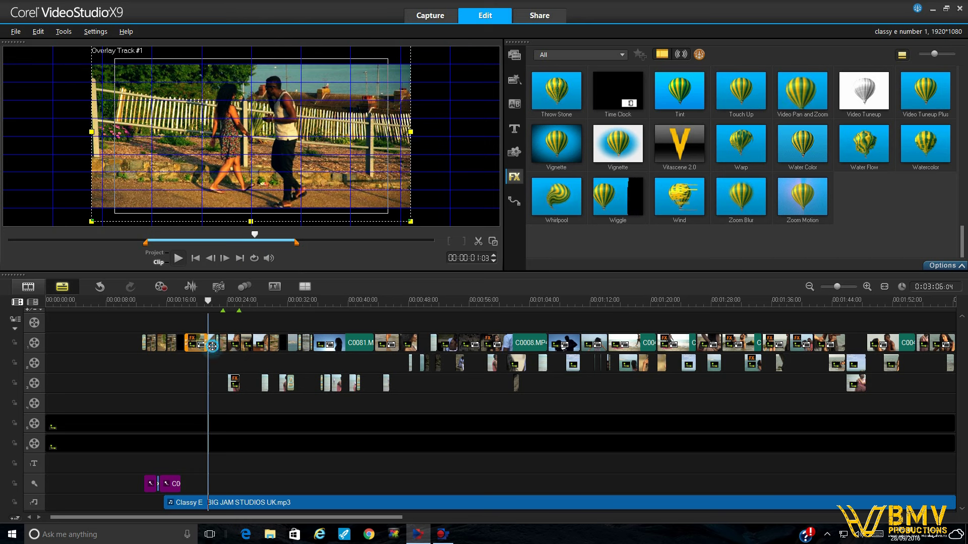
{"action": "right_click", "coordinate": [213, 347]}
{"action": "left_click", "coordinate": [287, 70]}
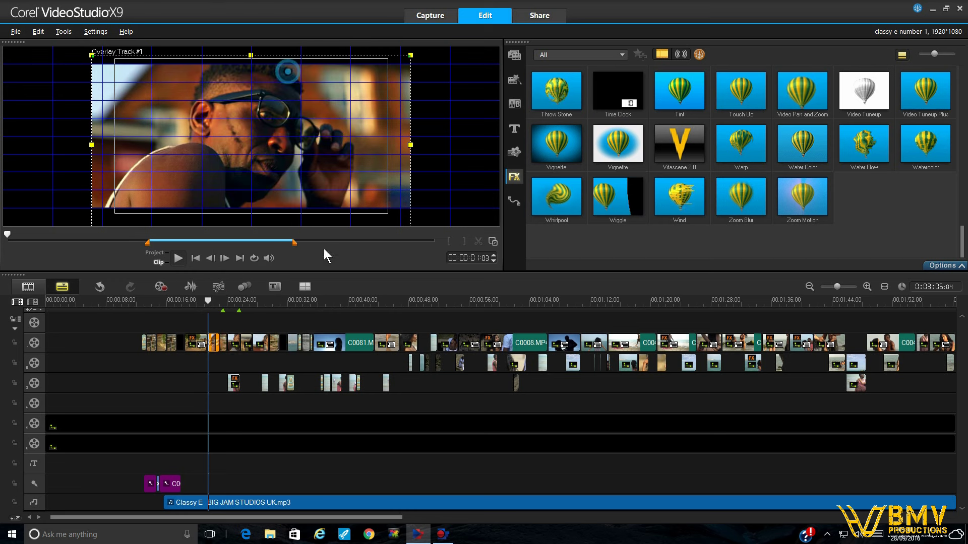
- Paste all of the copied attributes onto the clip of the woman on the fenced path near 00:00:23 on Overlay Track #1
{"action": "left_click", "coordinate": [217, 346]}
{"action": "right_click", "coordinate": [224, 346]}
{"action": "left_click", "coordinate": [298, 68]}
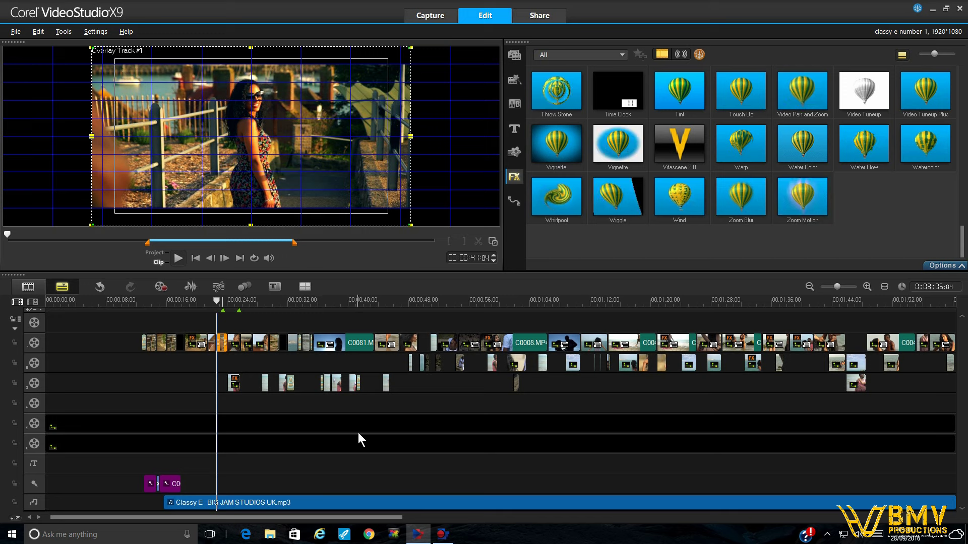
- Copy the attributes of the close-up of the laughing woman near 00:00:58 on Overlay Track #1
{"action": "left_click", "coordinate": [451, 312]}
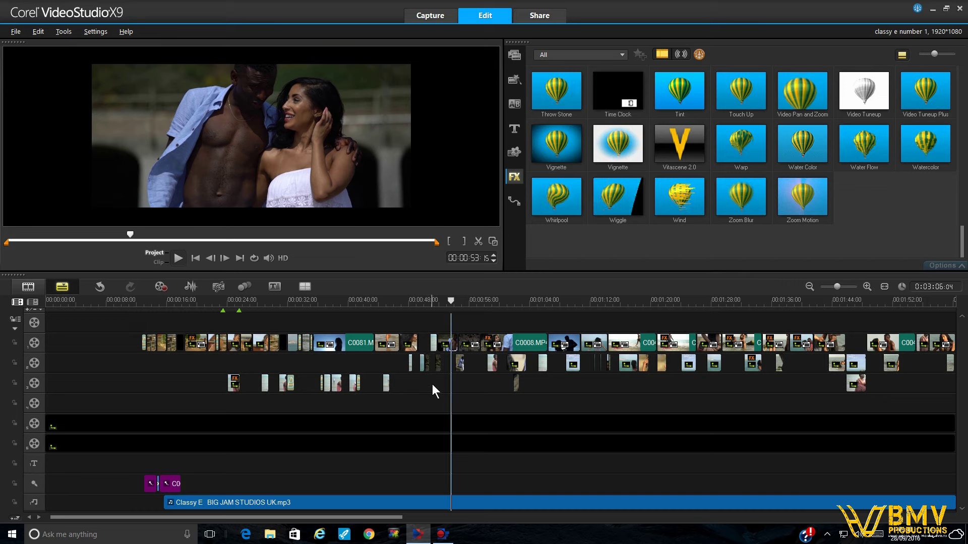
{"action": "left_click_drag", "start_coordinate": [451, 300], "coordinate": [447, 300]}
{"action": "left_click", "coordinate": [448, 343]}
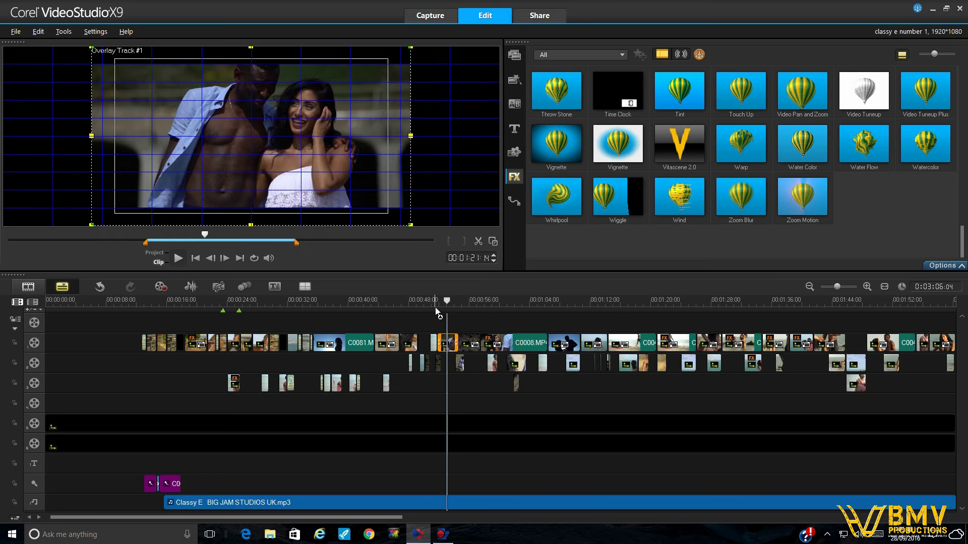
{"action": "left_click", "coordinate": [459, 364]}
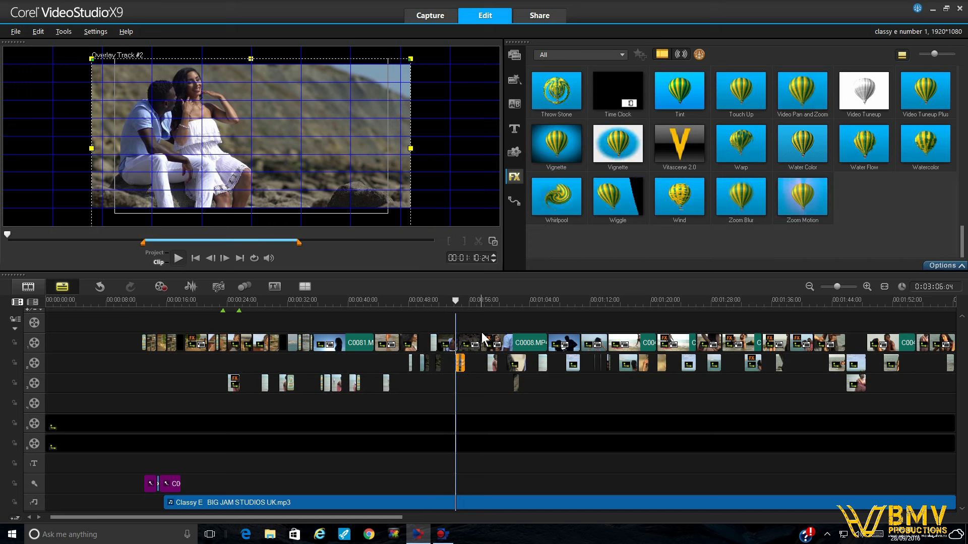
{"action": "left_click", "coordinate": [476, 305]}
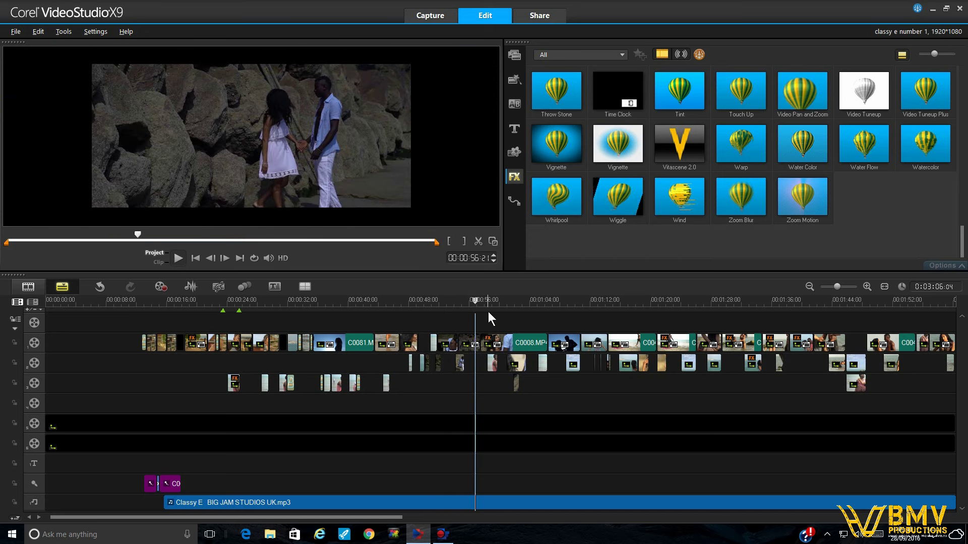
{"action": "left_click", "coordinate": [486, 308]}
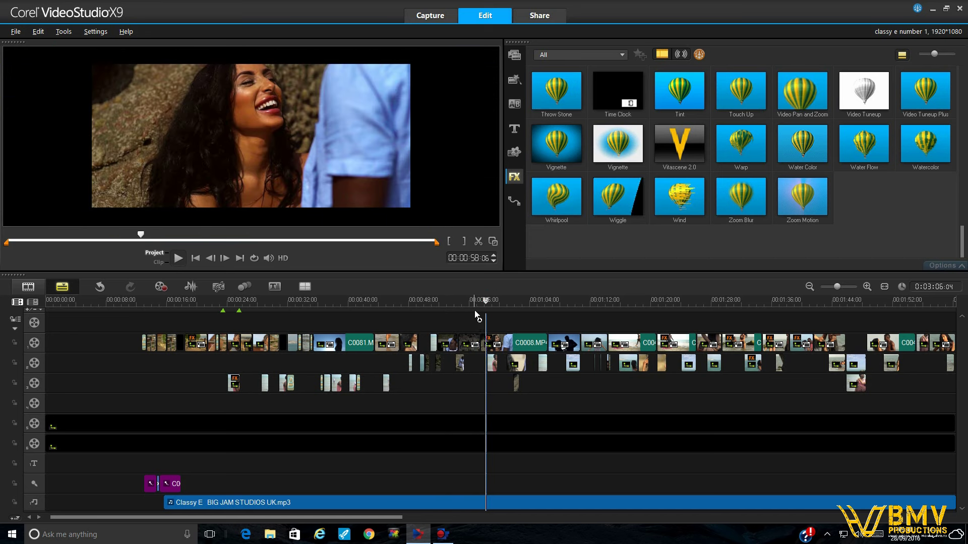
{"action": "left_click", "coordinate": [476, 302]}
{"action": "right_click", "coordinate": [488, 342]}
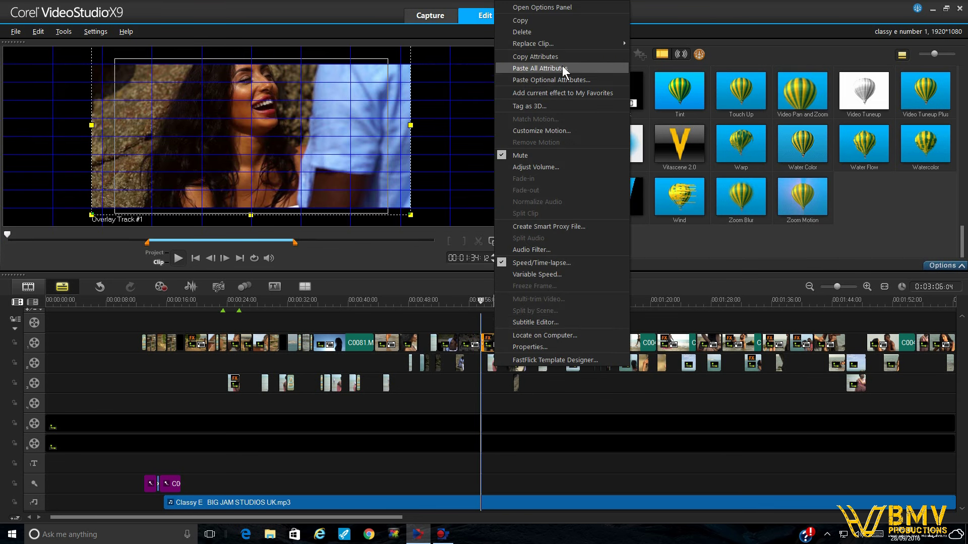
{"action": "left_click", "coordinate": [562, 57]}
- Paste all of the copied attributes onto the couple by the rocks on Overlay Track #1 and the seated couple on Overlay Track #2
{"action": "right_click", "coordinate": [472, 337]}
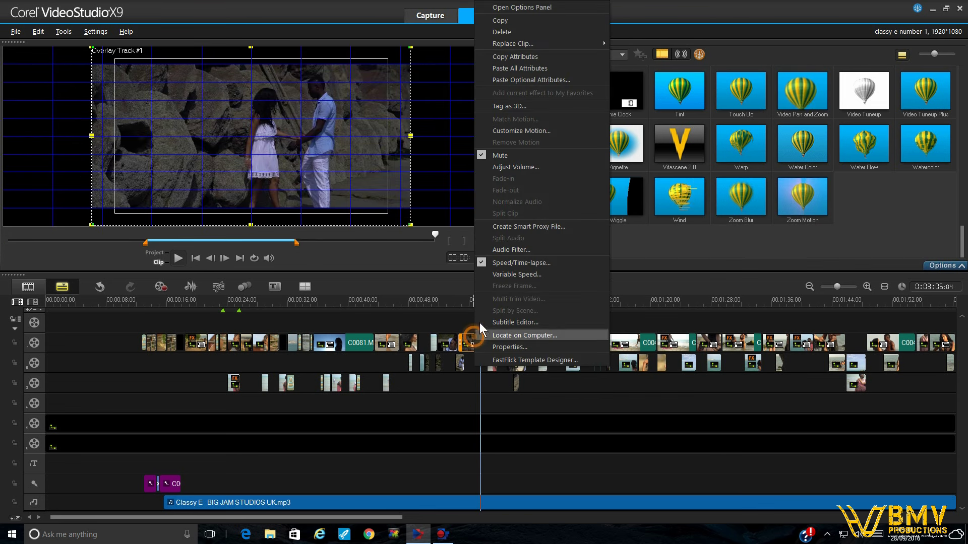
{"action": "left_click", "coordinate": [542, 68]}
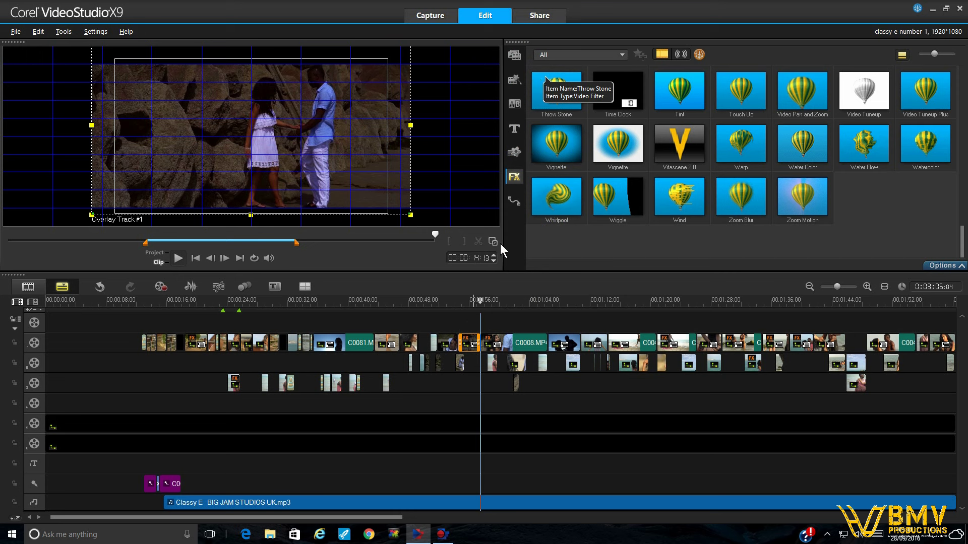
{"action": "left_click", "coordinate": [461, 363]}
{"action": "right_click", "coordinate": [462, 363]}
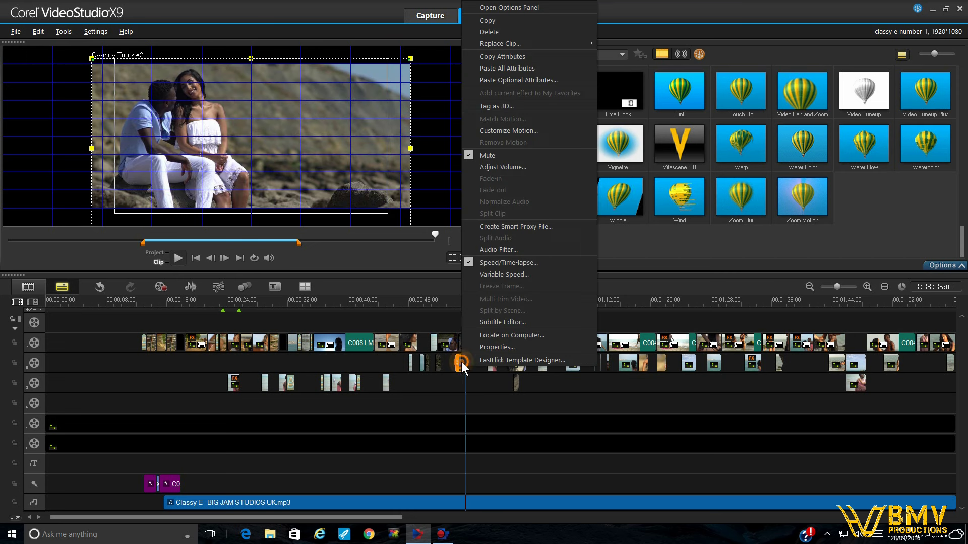
{"action": "left_click", "coordinate": [519, 68]}
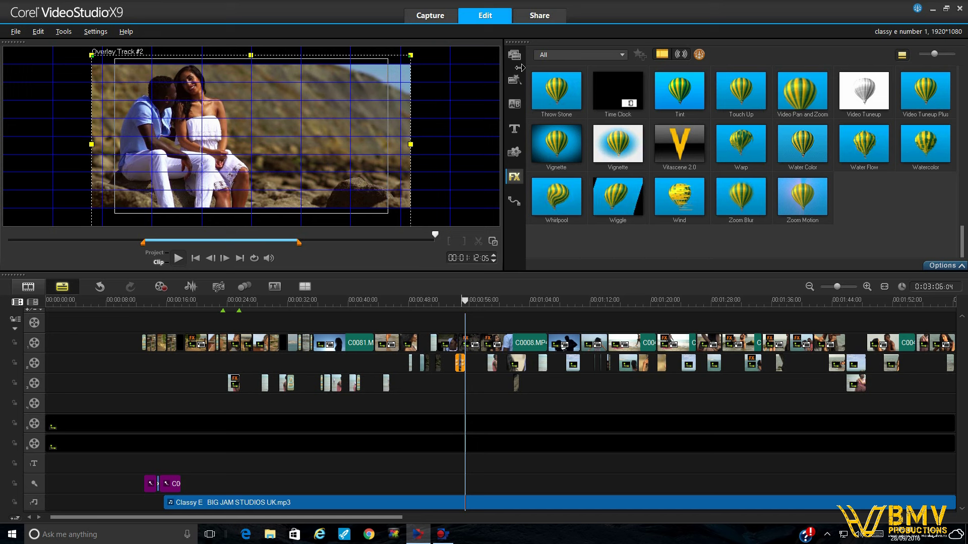
- Paste the copied attributes onto the clip of the embracing couple near 00:00:53 on Overlay Track #1 and check the graded look
{"action": "left_click", "coordinate": [448, 344]}
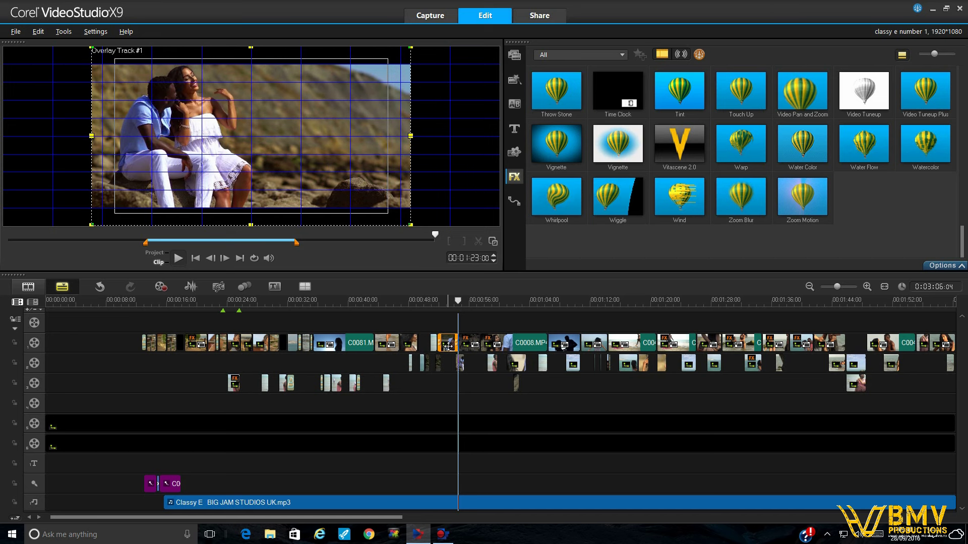
{"action": "right_click", "coordinate": [447, 347]}
{"action": "left_click", "coordinate": [445, 303]}
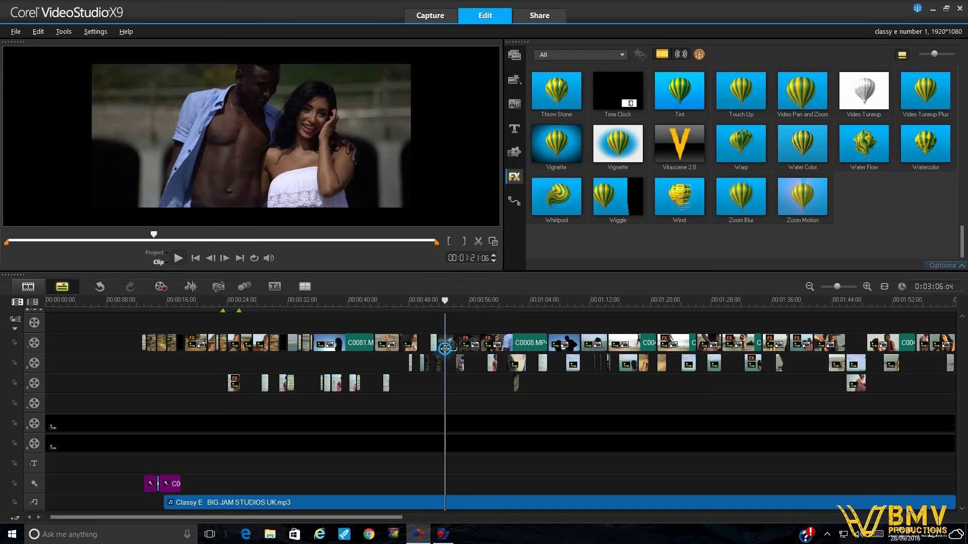
{"action": "right_click", "coordinate": [445, 344]}
{"action": "left_click", "coordinate": [494, 79]}
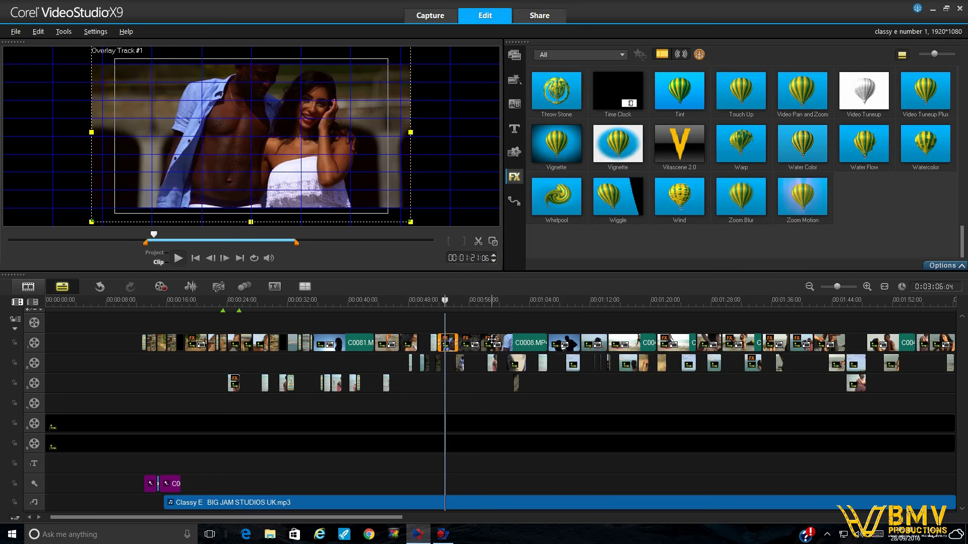
{"action": "left_click", "coordinate": [449, 300]}
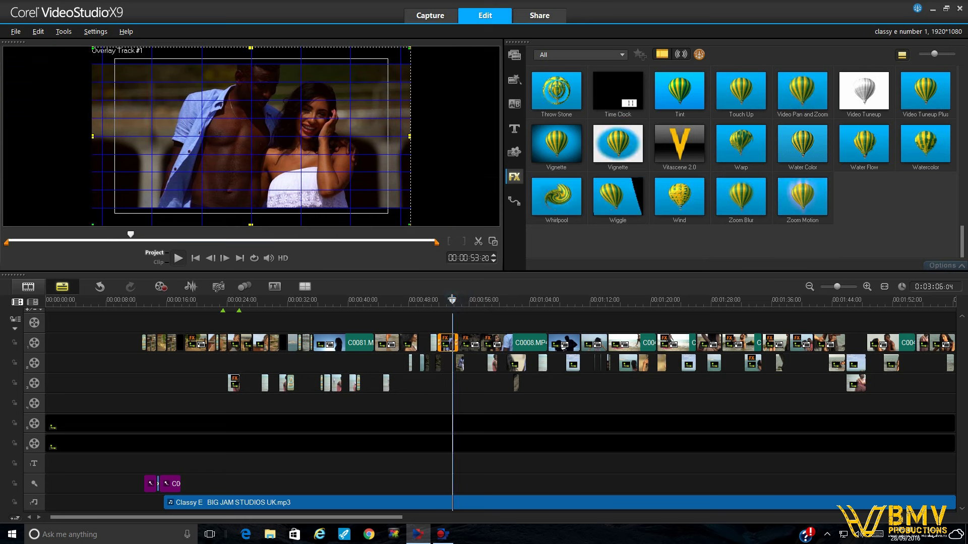
{"action": "left_click", "coordinate": [450, 345]}
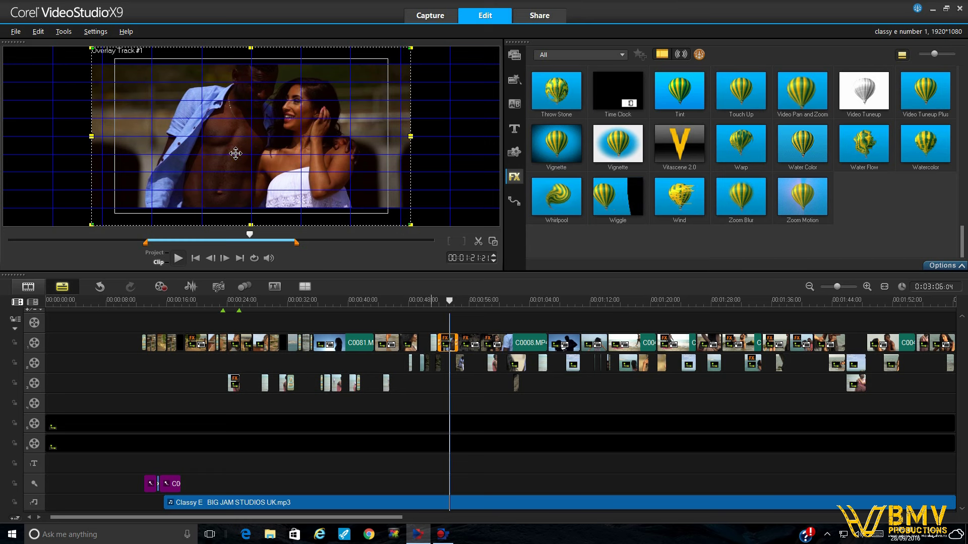
- Paste the copied attributes onto the clip of the couple walking along the beach near 00:00:52 on Overlay Track #2
{"action": "left_click", "coordinate": [438, 363]}
{"action": "right_click", "coordinate": [439, 363]}
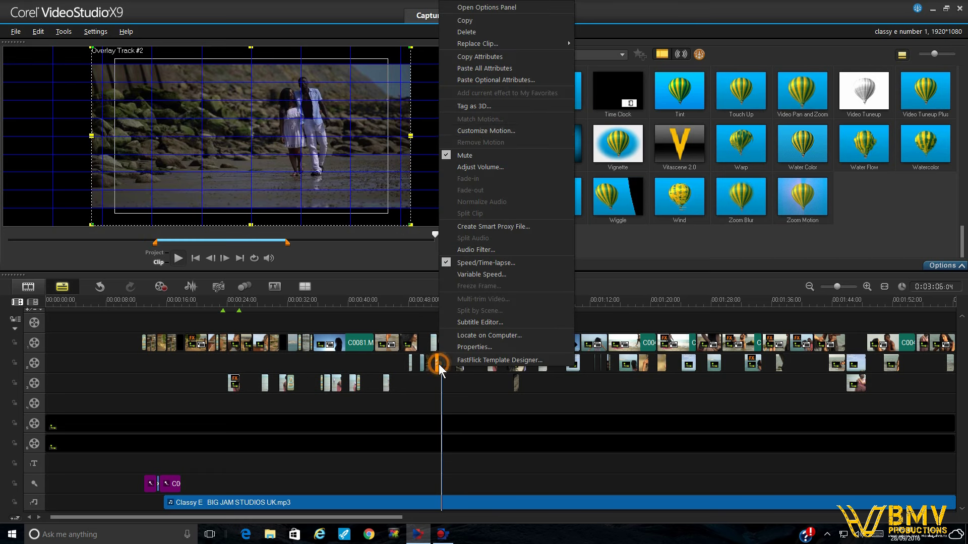
{"action": "left_click", "coordinate": [486, 79]}
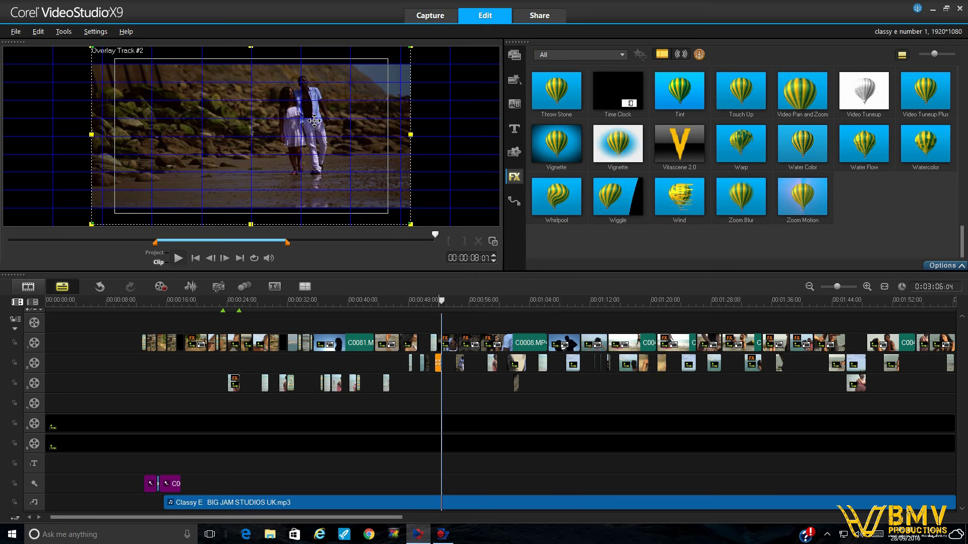
- Review the overlay clips from about 00:00:48 to the railway station scene, playing and scrubbing through the project
{"action": "left_click", "coordinate": [432, 345]}
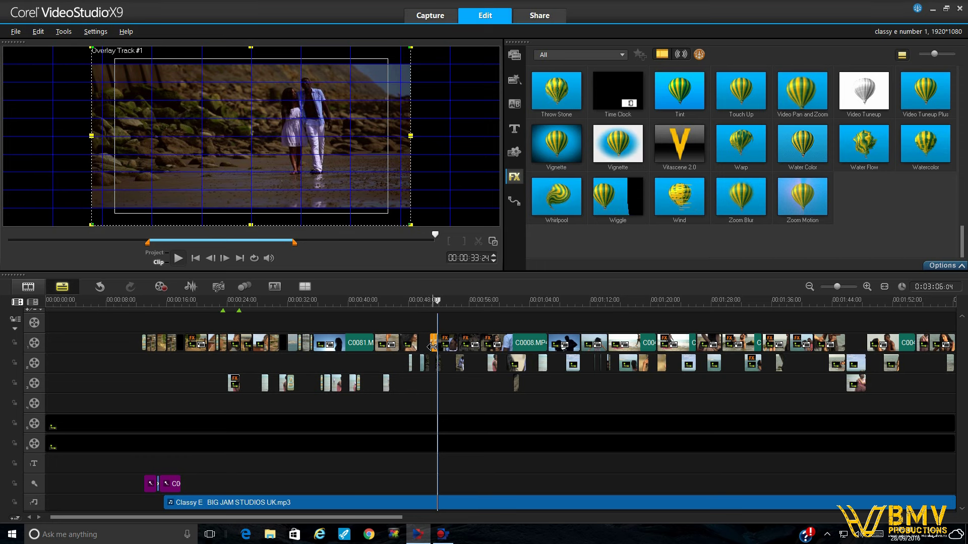
{"action": "left_click", "coordinate": [810, 286]}
{"action": "left_click", "coordinate": [810, 285]}
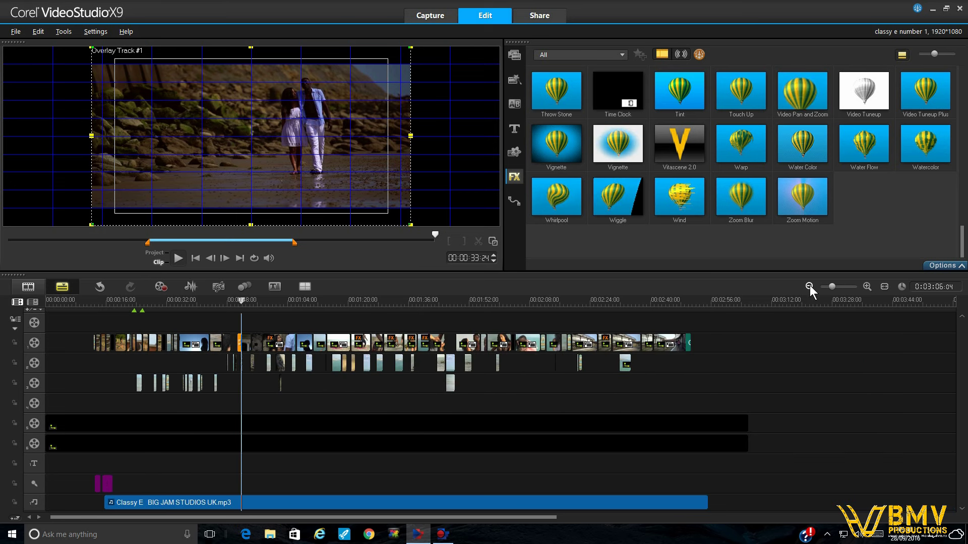
{"action": "left_click", "coordinate": [230, 301]}
{"action": "key", "text": "space"}
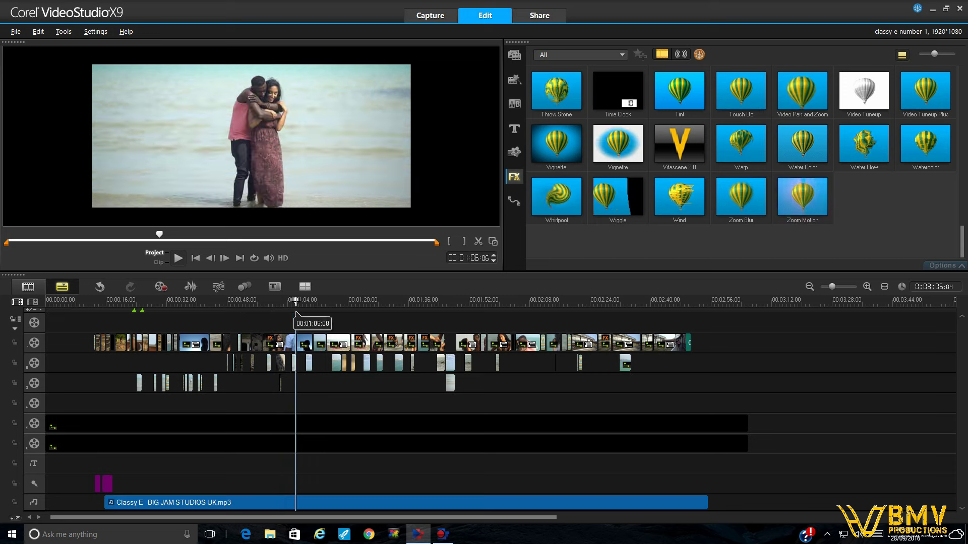
{"action": "left_click_drag", "start_coordinate": [295, 301], "coordinate": [397, 343]}
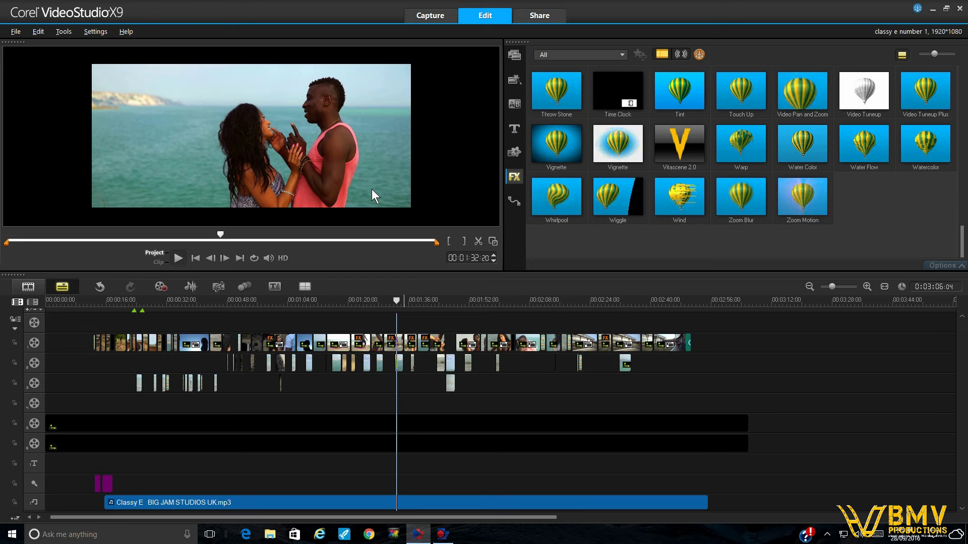
{"action": "left_click", "coordinate": [388, 300]}
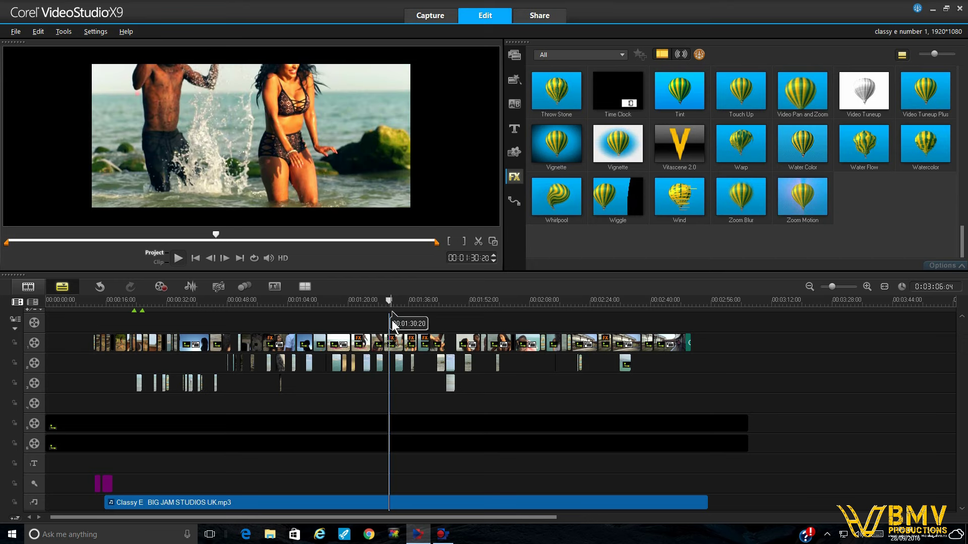
{"action": "left_click", "coordinate": [420, 300]}
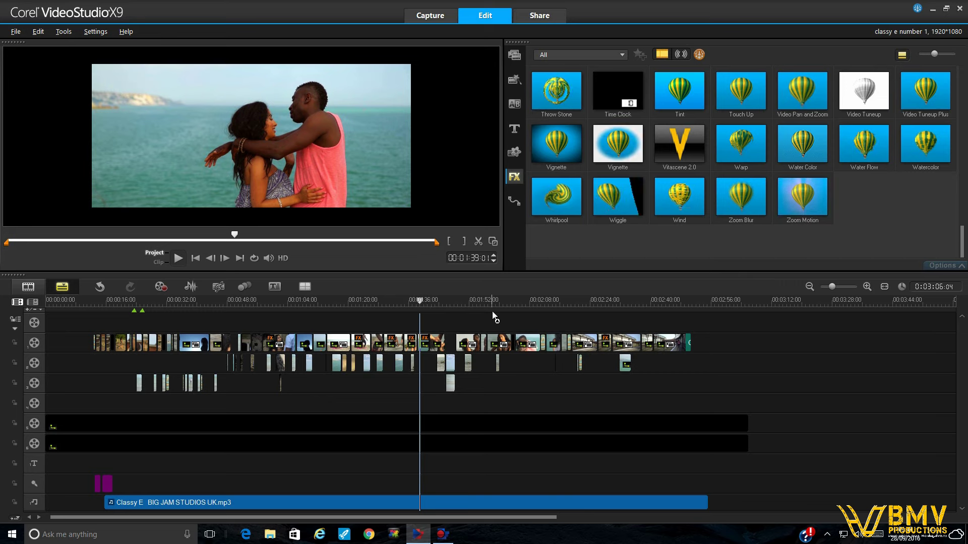
{"action": "left_click", "coordinate": [434, 345]}
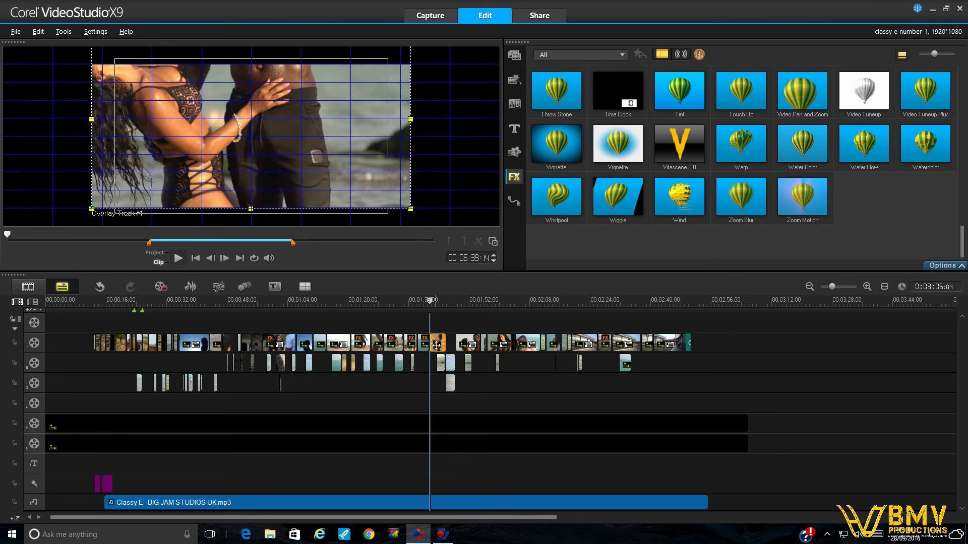
{"action": "left_click", "coordinate": [489, 351]}
{"action": "left_click", "coordinate": [531, 345]}
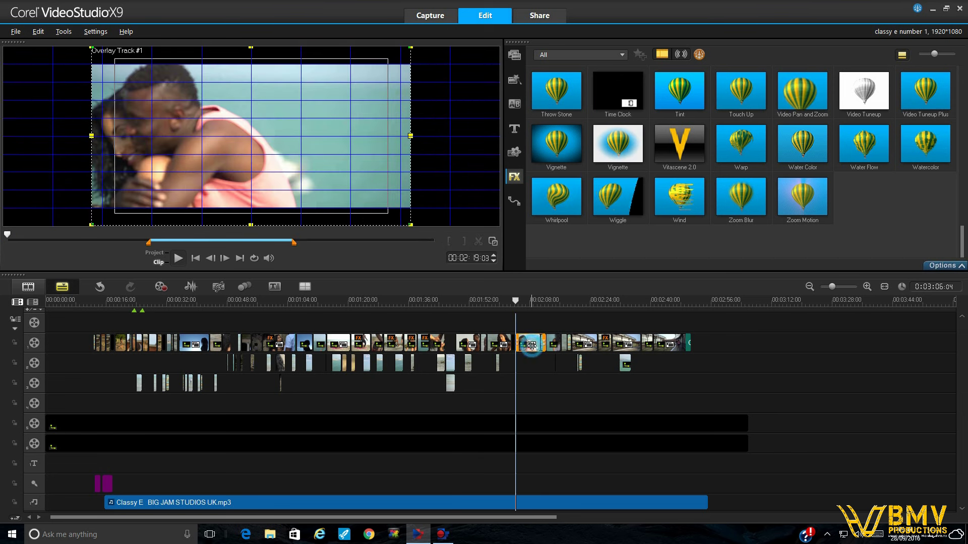
{"action": "left_click", "coordinate": [586, 346]}
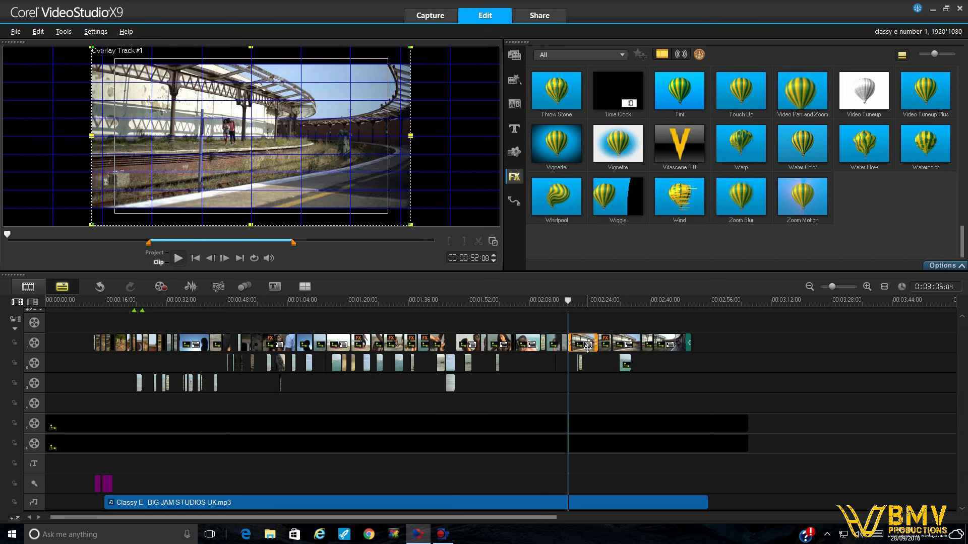
- Apply the Rack Focus filter to the clip of the couple walking on the station platform near 00:02:44 on Overlay Track #1
{"action": "left_click", "coordinate": [673, 343]}
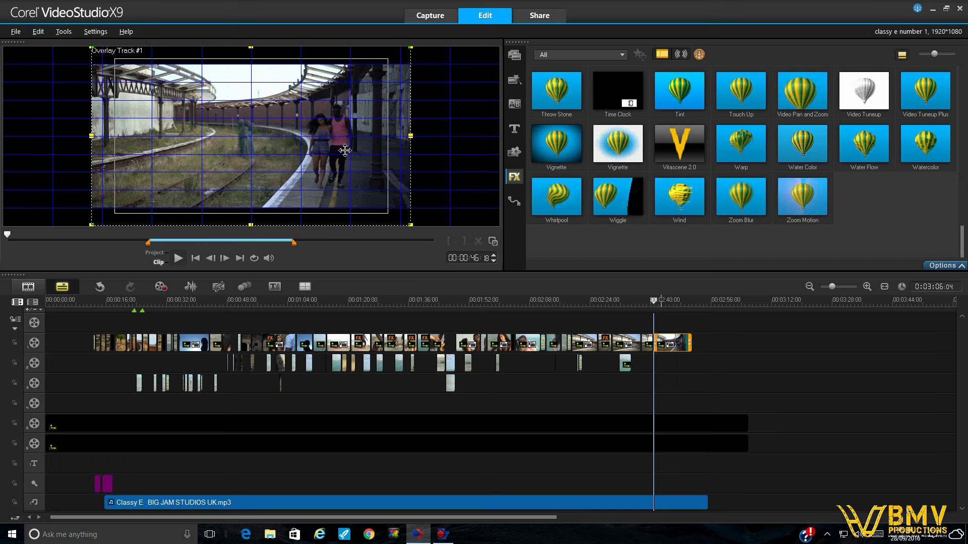
{"action": "left_click", "coordinate": [666, 301]}
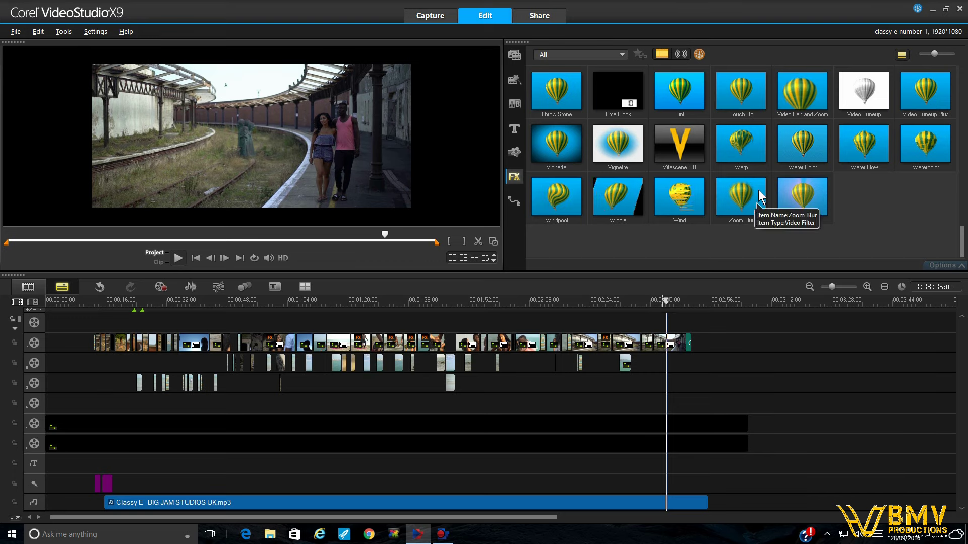
{"action": "left_click_drag", "start_coordinate": [961, 242], "coordinate": [964, 214]}
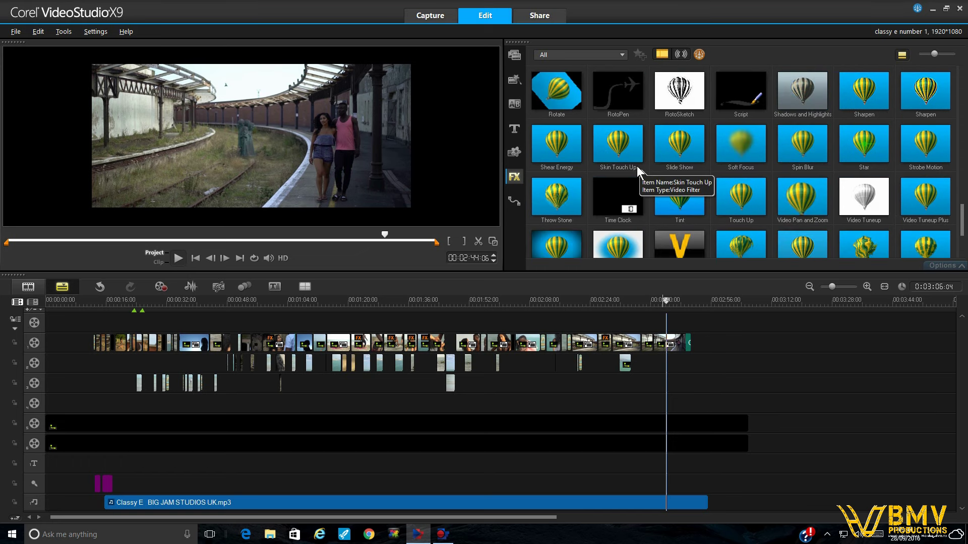
{"action": "scroll", "coordinate": [630, 177], "scroll_direction": "up", "scroll_amount": 2}
{"action": "left_click", "coordinate": [554, 147]}
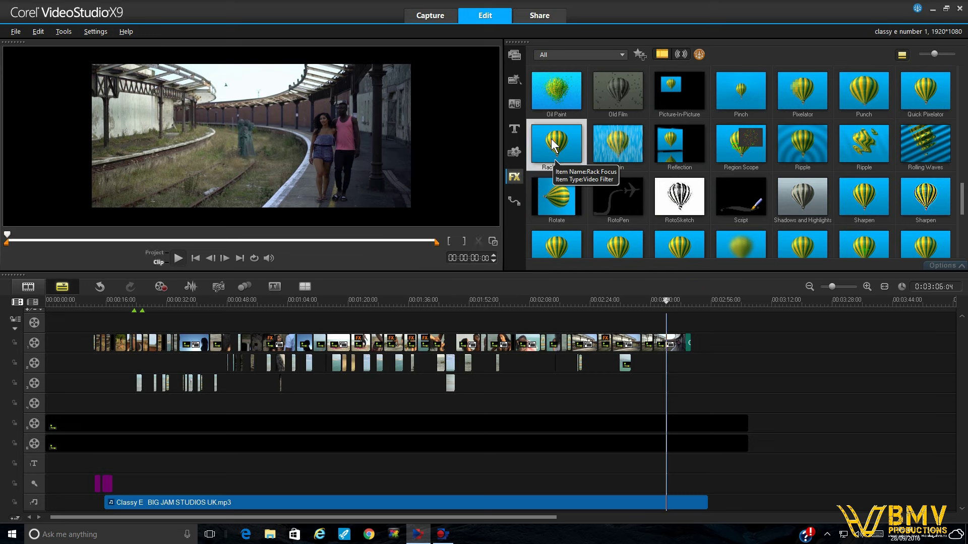
{"action": "left_click_drag", "start_coordinate": [554, 144], "coordinate": [674, 337]}
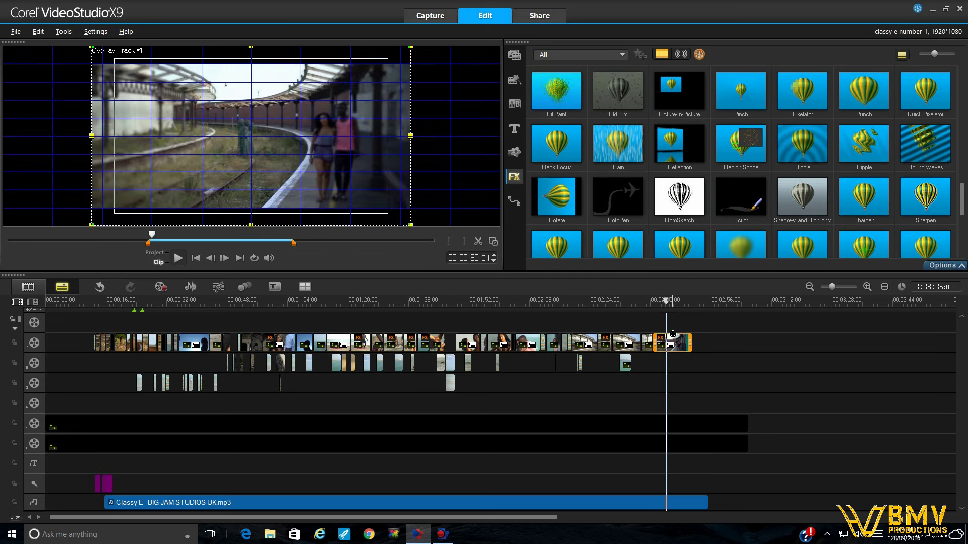
- Customize the station clip's Rack Focus filter with the first keyframe's center at X 53.5, Y 2.3, and preview the effect
{"action": "left_click", "coordinate": [931, 266]}
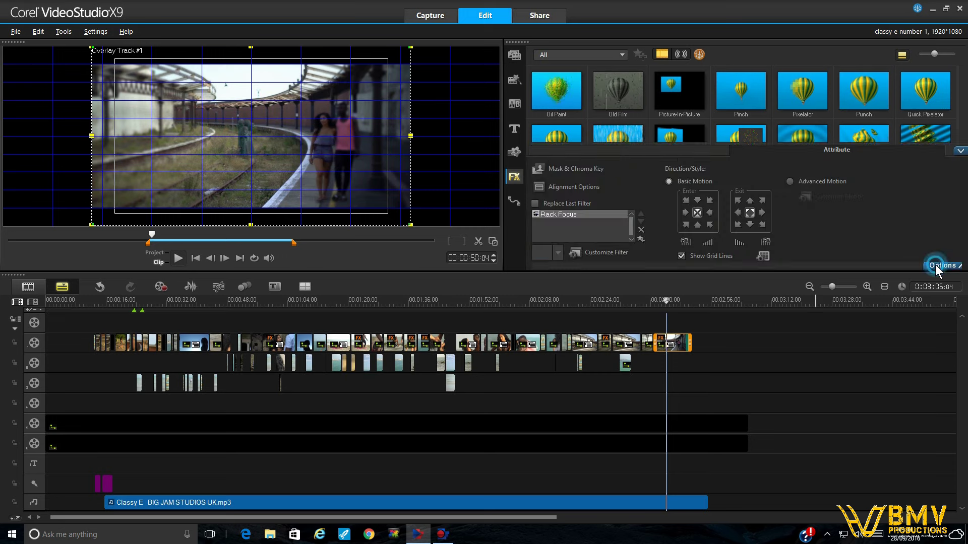
{"action": "left_click", "coordinate": [604, 252]}
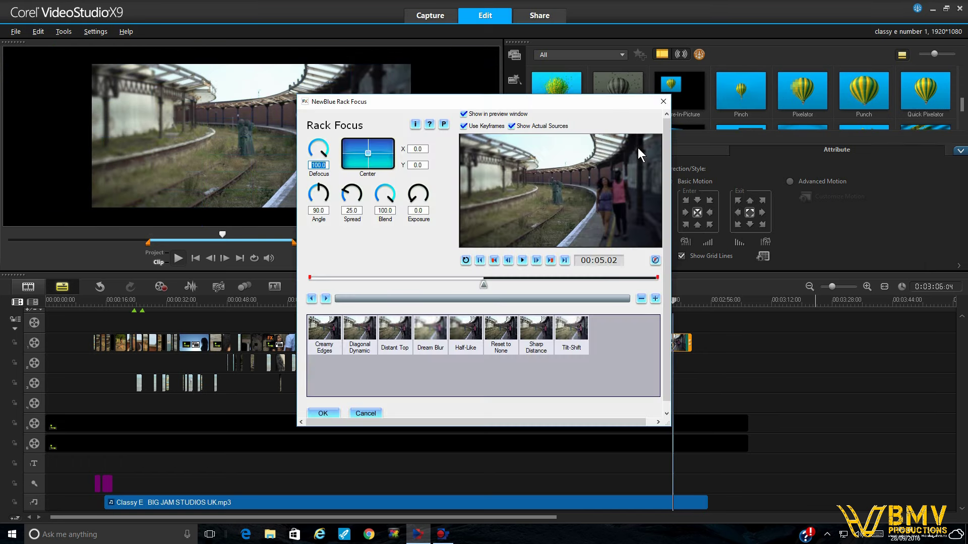
{"action": "left_click", "coordinate": [495, 260]}
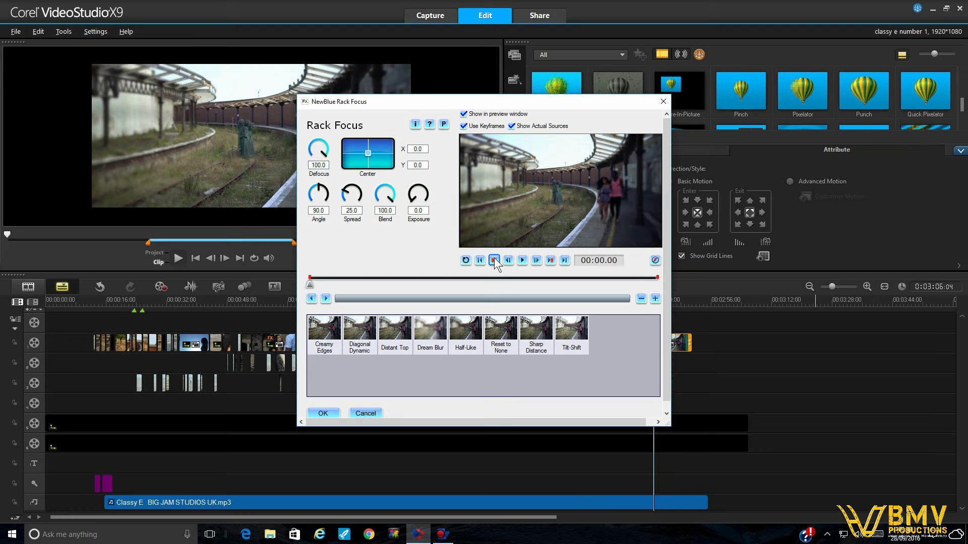
{"action": "left_click", "coordinate": [379, 152]}
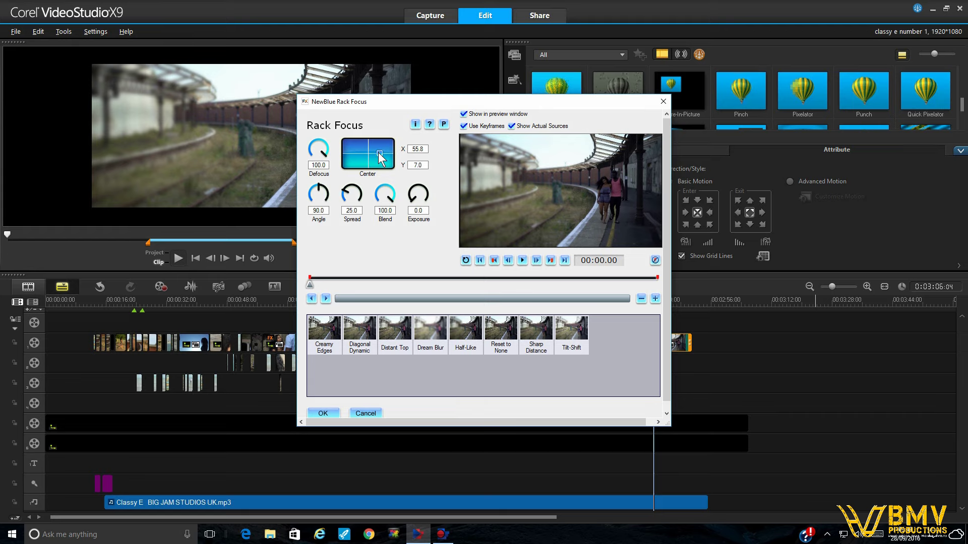
{"action": "left_click", "coordinate": [595, 197]}
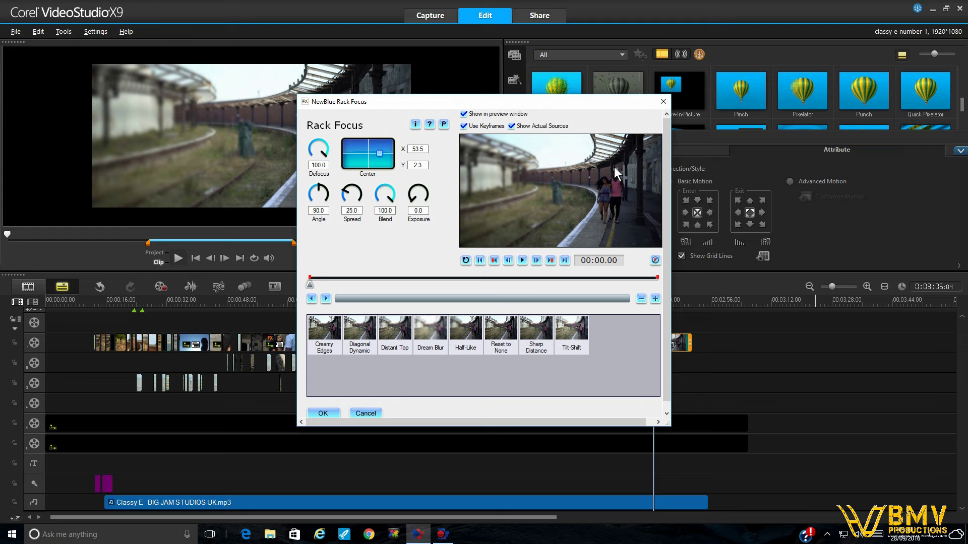
{"action": "left_click", "coordinate": [549, 261]}
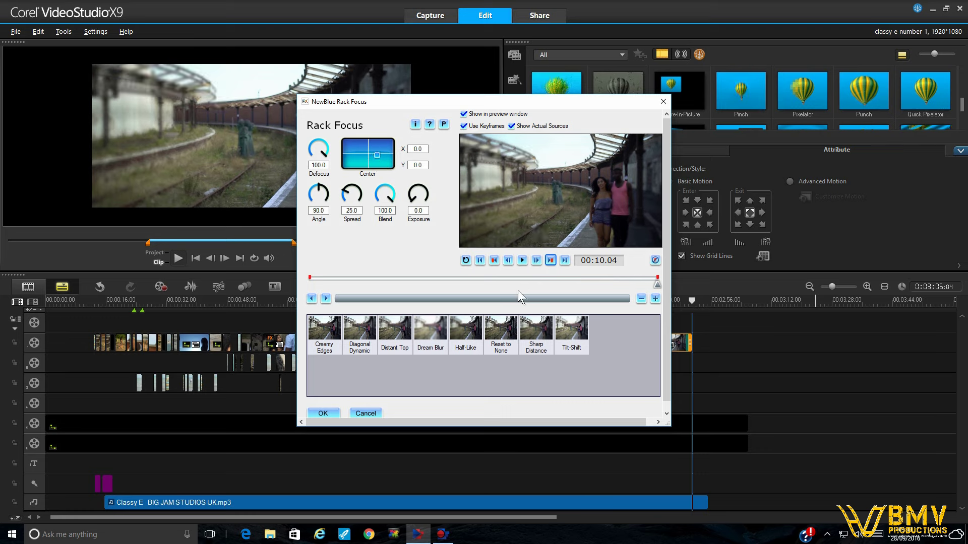
{"action": "left_click", "coordinate": [327, 412]}
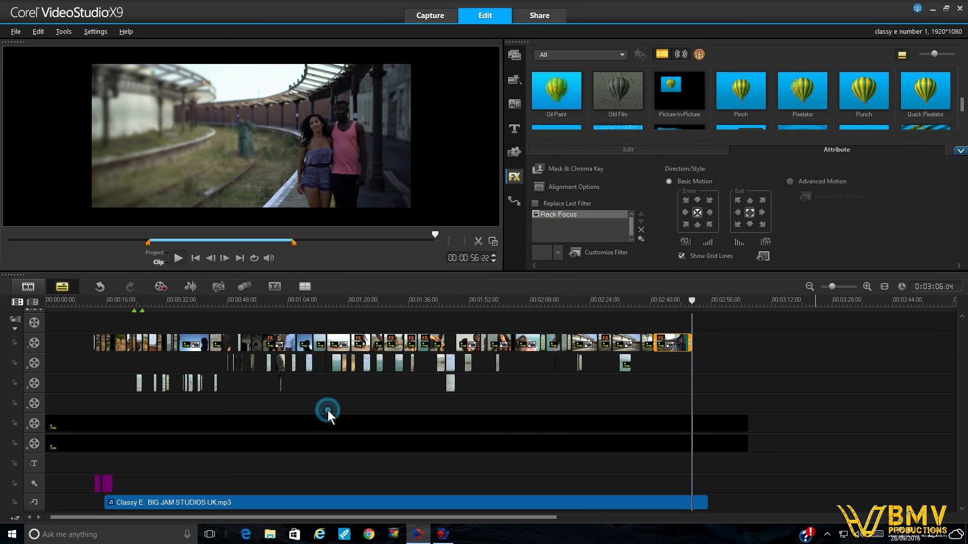
{"action": "key", "text": "space"}
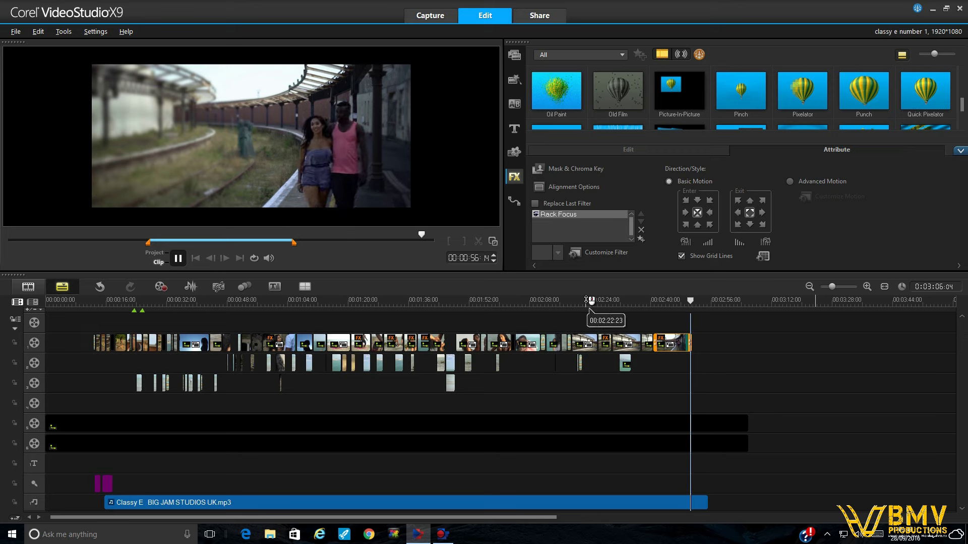
{"action": "key", "text": "space"}
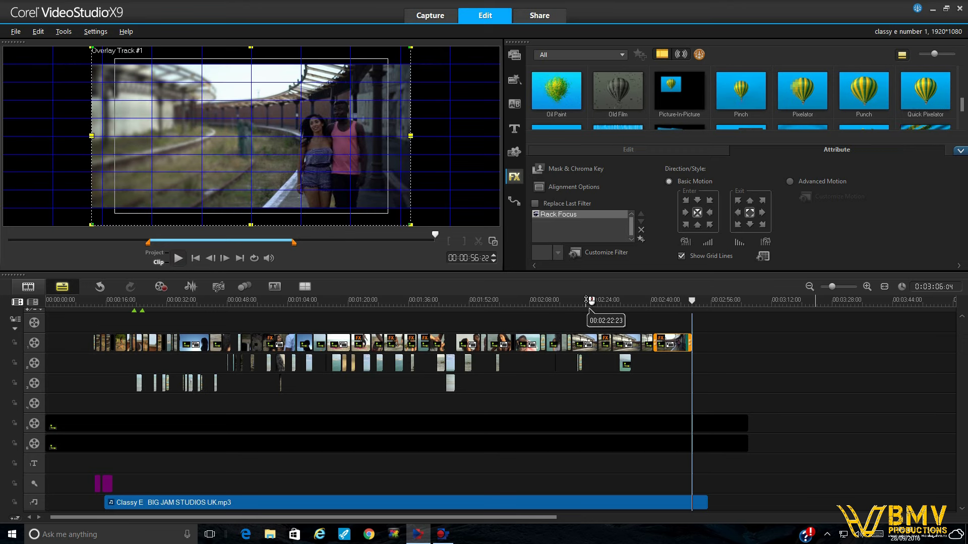
- Delete the Rack Focus filter from the station platform clip and view the project near 00:02:45
{"action": "left_click", "coordinate": [641, 229]}
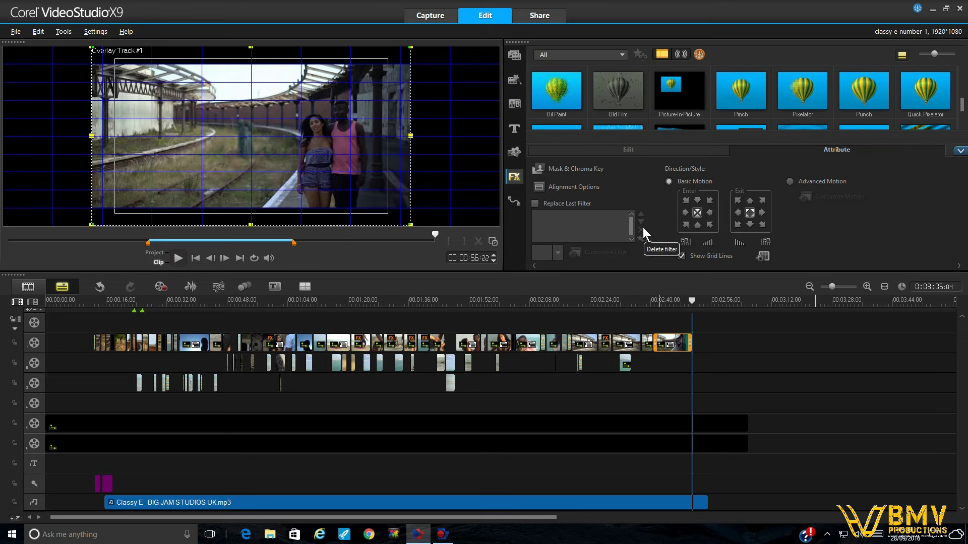
{"action": "left_click", "coordinate": [669, 301]}
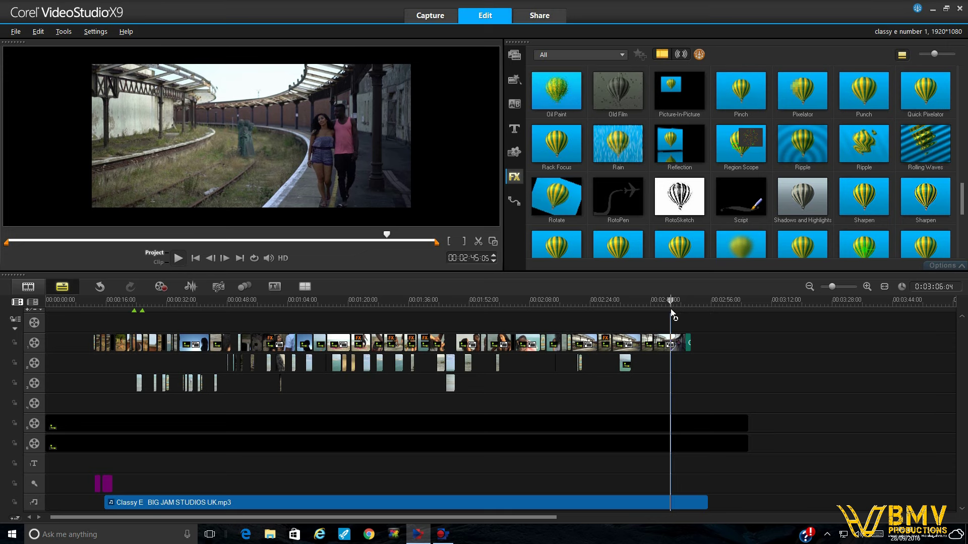
- Examine the color grading of the overlay clips between about 00:01:15 and 00:00:28 in the project
{"action": "left_click", "coordinate": [330, 301]}
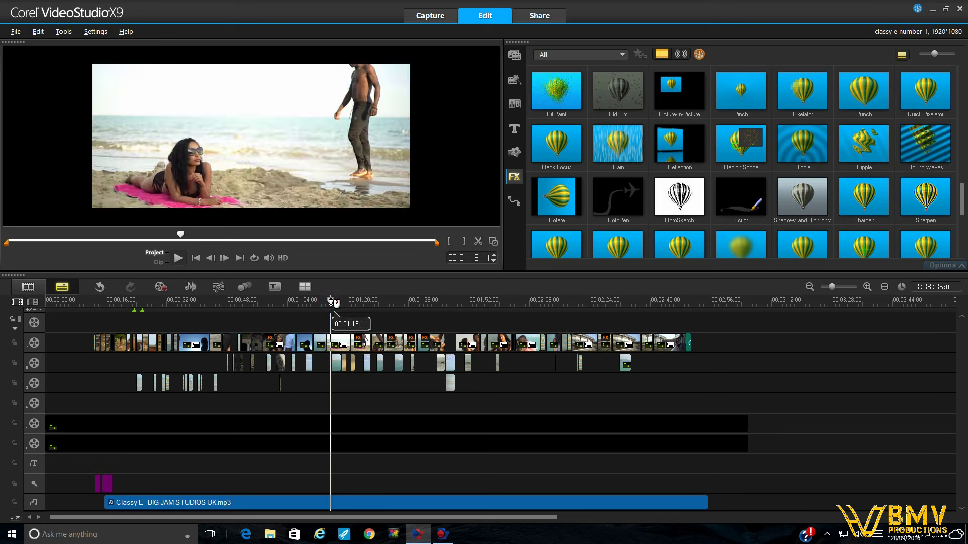
{"action": "left_click_drag", "start_coordinate": [331, 301], "coordinate": [323, 301]}
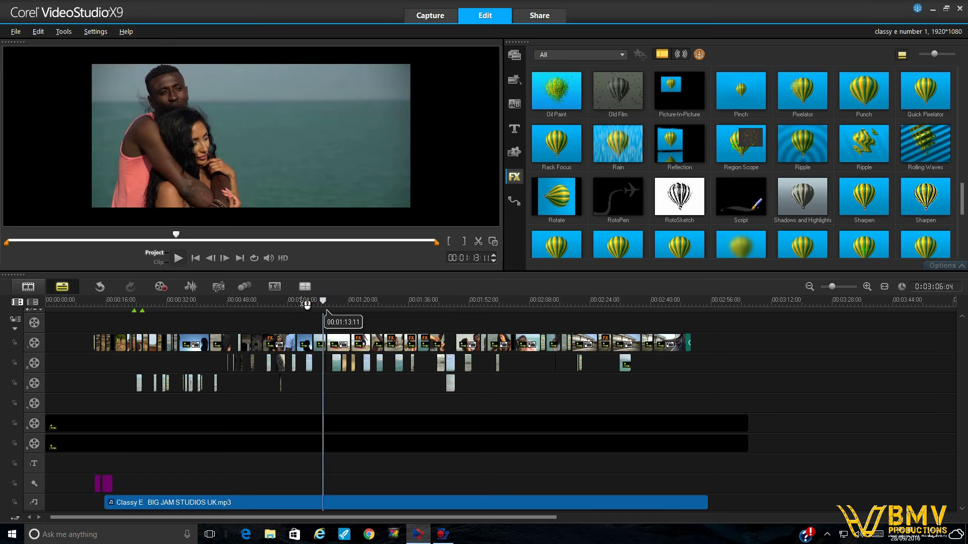
{"action": "left_click", "coordinate": [301, 301]}
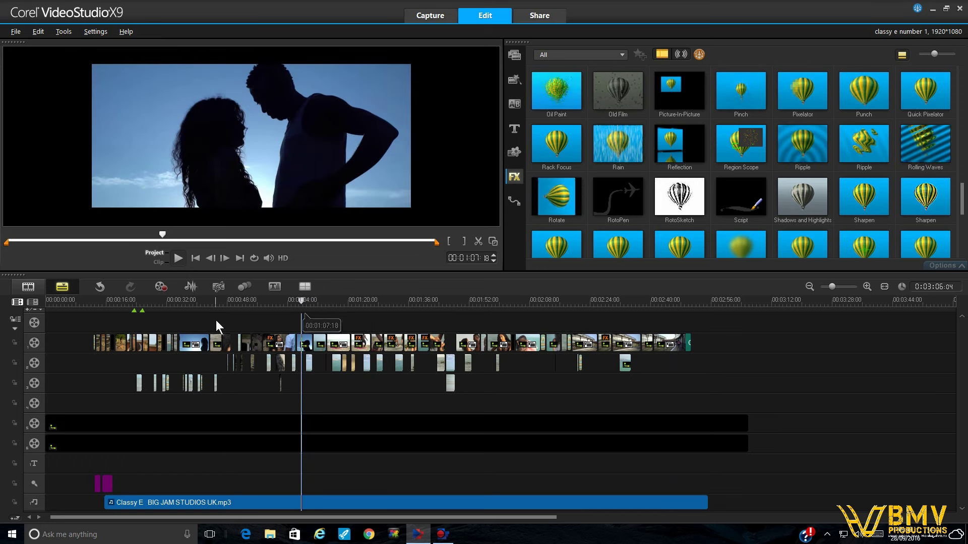
{"action": "left_click", "coordinate": [199, 303]}
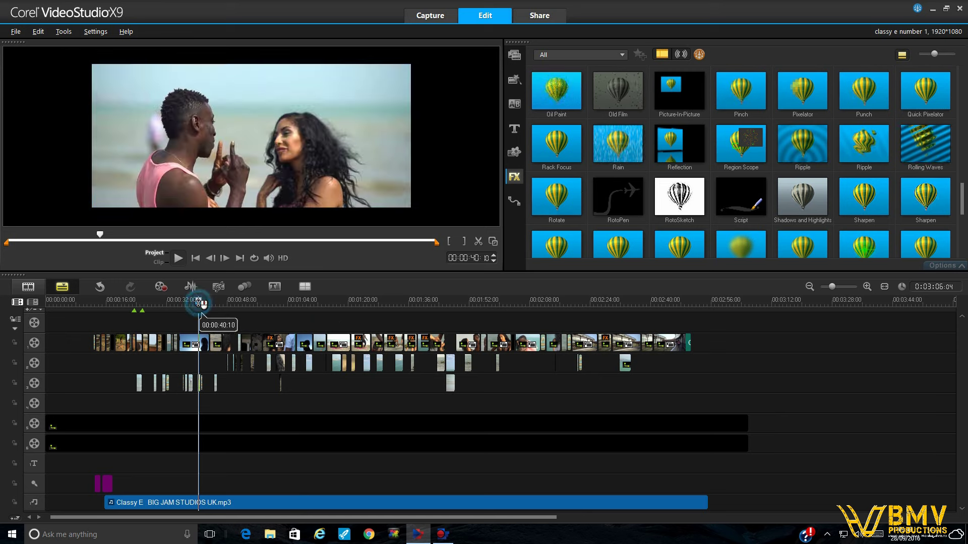
{"action": "left_click", "coordinate": [153, 302]}
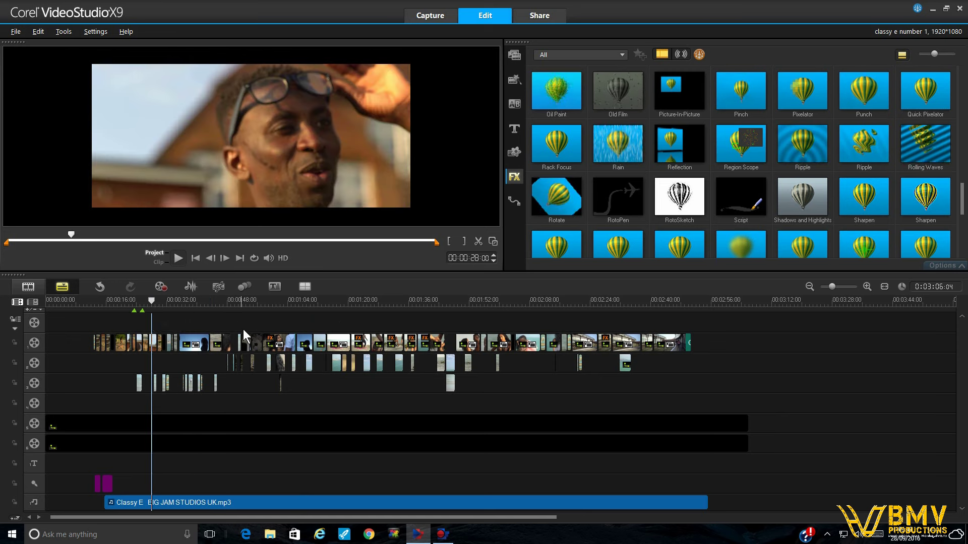
{"action": "left_click", "coordinate": [227, 302]}
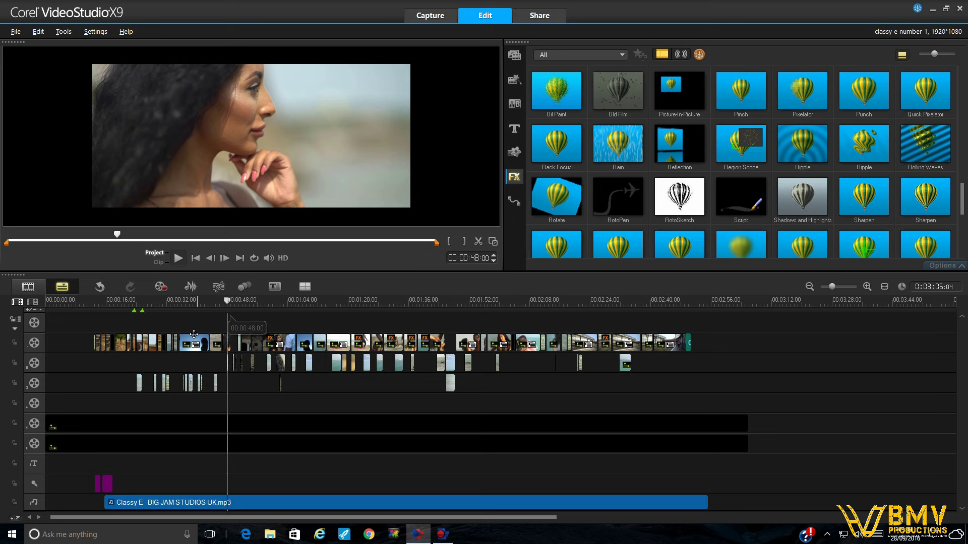
- Paste all copied attributes onto the clip of the couple standing by the sea near 00:00:28 on Overlay Track #3 and switch to project preview
{"action": "left_click", "coordinate": [140, 304]}
{"action": "left_click_drag", "start_coordinate": [140, 304], "coordinate": [154, 304]}
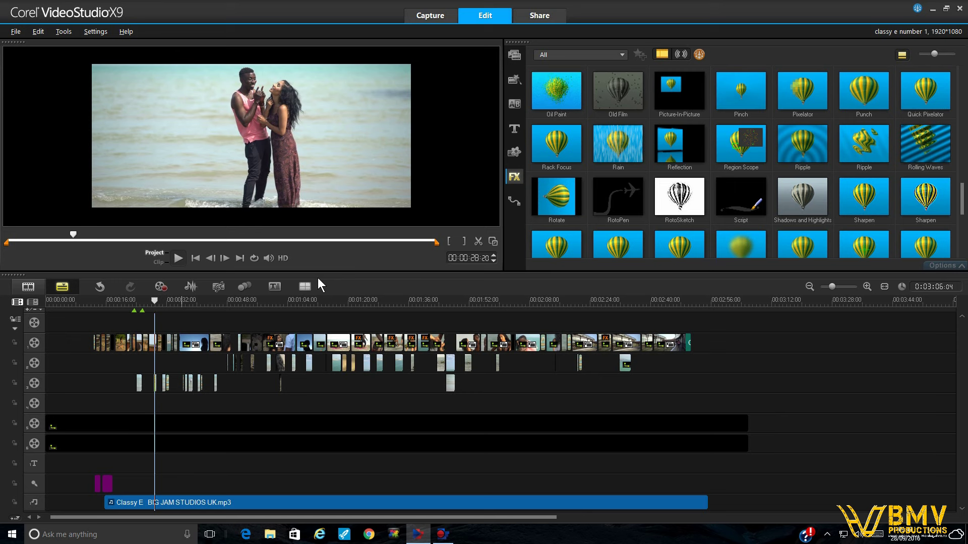
{"action": "right_click", "coordinate": [155, 384]}
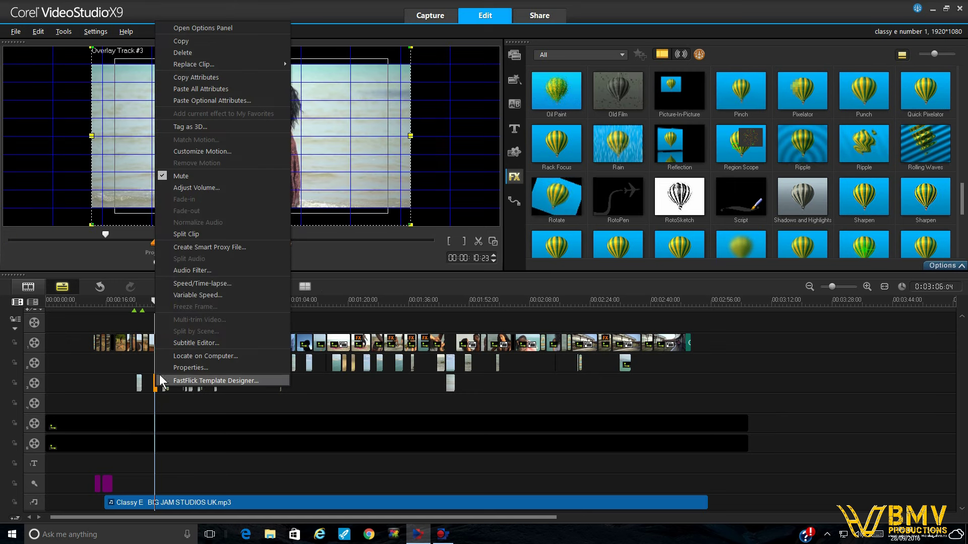
{"action": "left_click", "coordinate": [207, 88]}
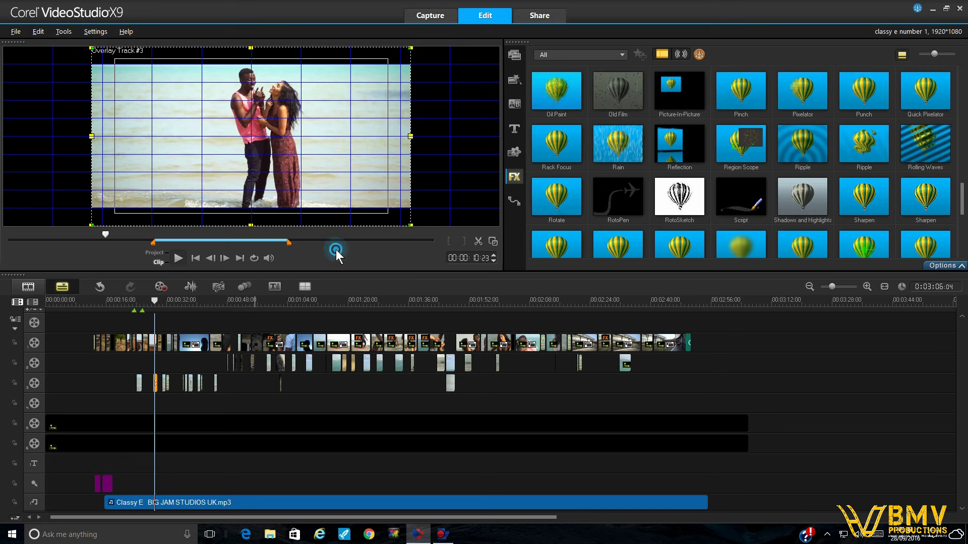
{"action": "left_click", "coordinate": [155, 253]}
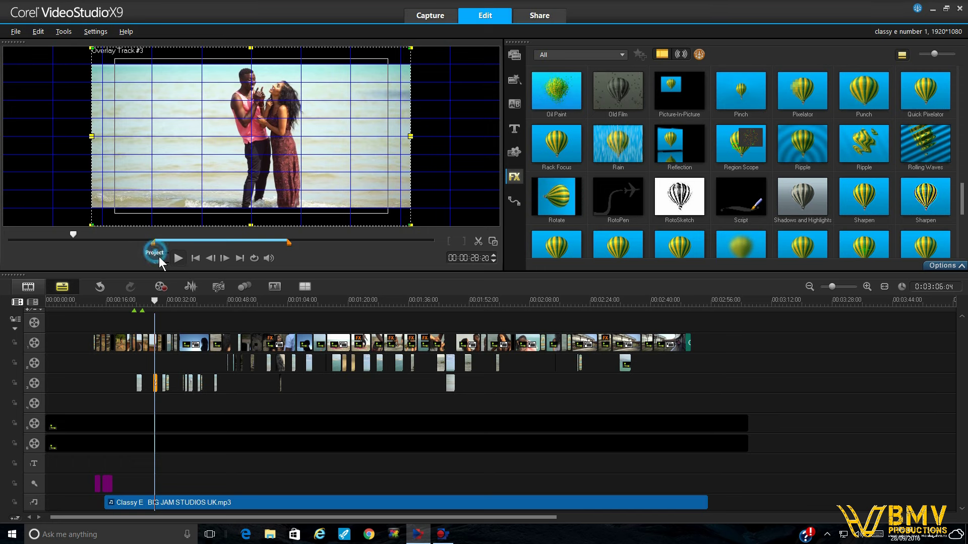